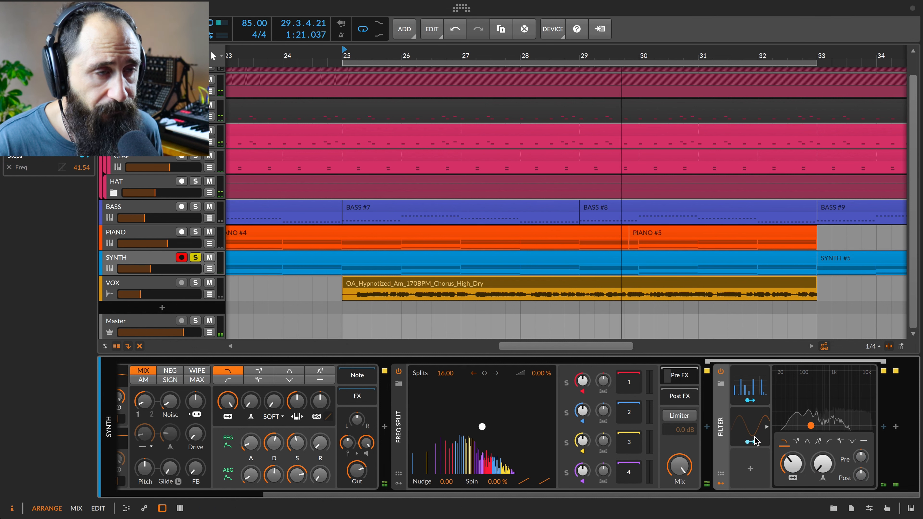
Map the Filter's Classic LFO to the cutoff frequency and lower the cutoff to 23.1 Hz
click(751, 401)
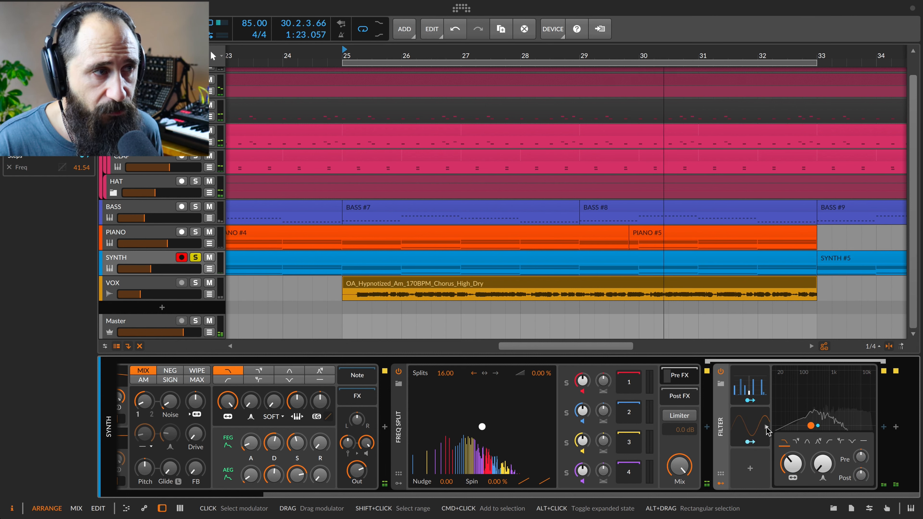
click(766, 428)
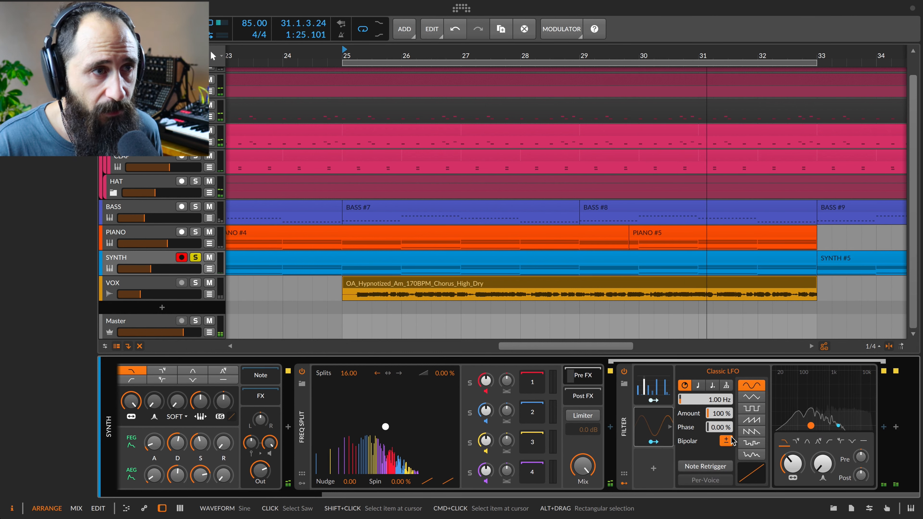
drag(806, 467, 805, 450)
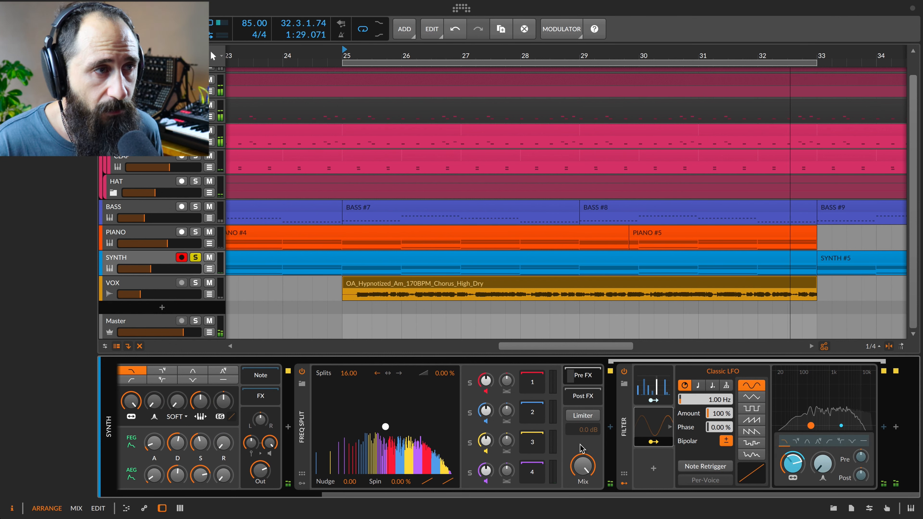
click(653, 443)
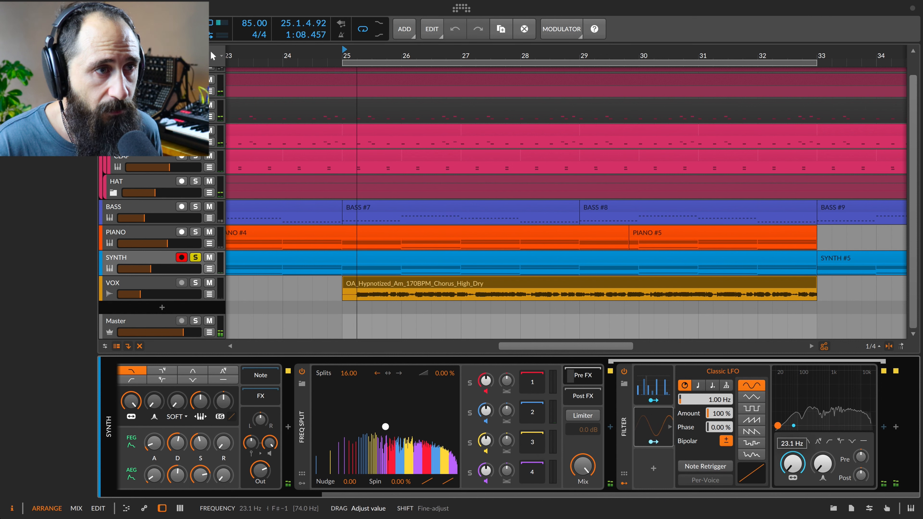
Make the Classic LFO unipolar with a falling saw waveform, synced to dotted 1/4 notes
click(726, 441)
click(750, 432)
click(712, 386)
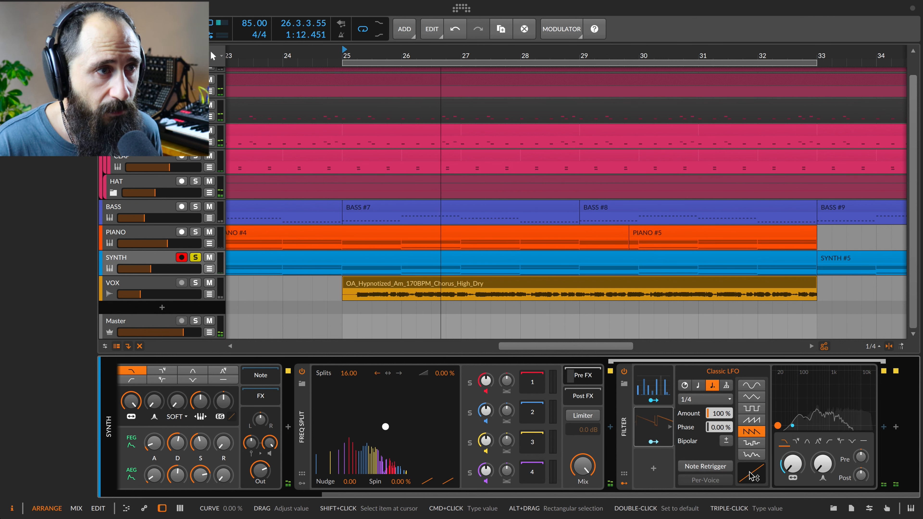
Bend the Classic LFO's curve and increase its modulation depth on the filter's cutoff frequency
drag(751, 472, 750, 481)
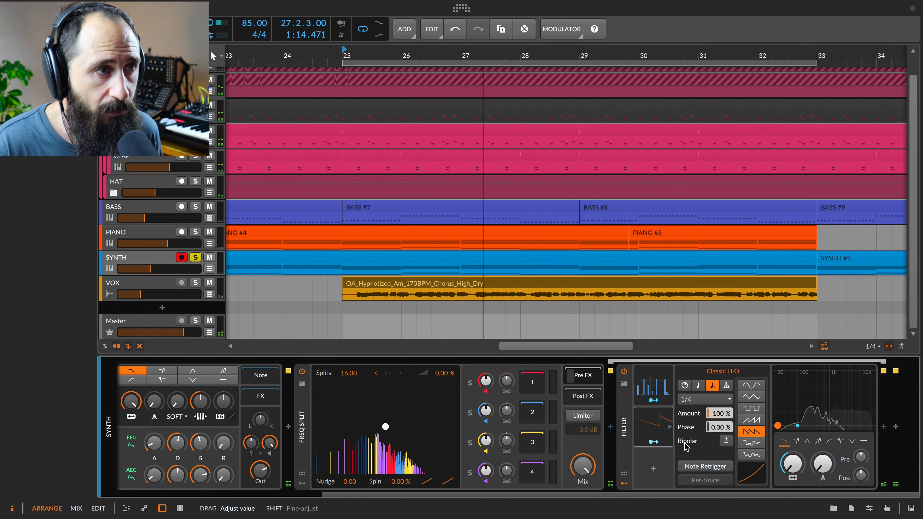
drag(801, 464, 801, 448)
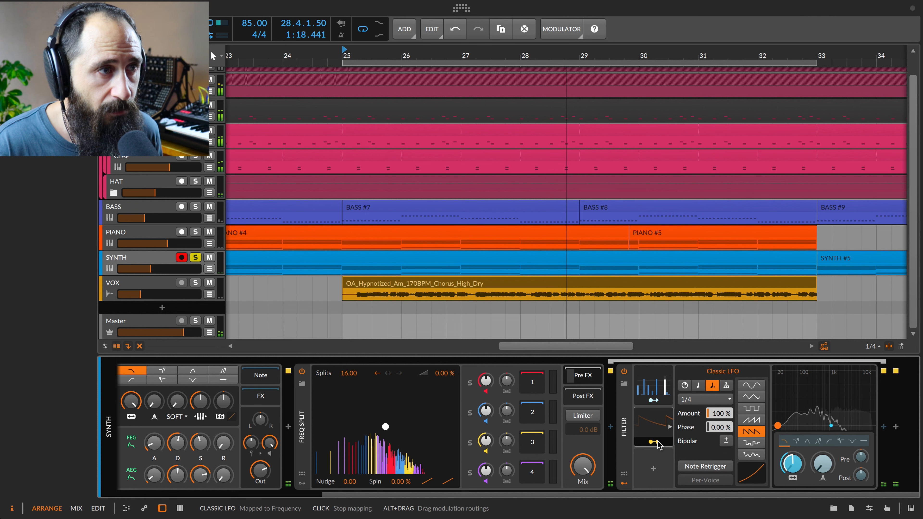
click(653, 442)
Duplicate the Filter's Steps modulator, set the copy's rate to quarter notes and randomize its step pattern
alt+drag(651, 382, 741, 481)
click(749, 470)
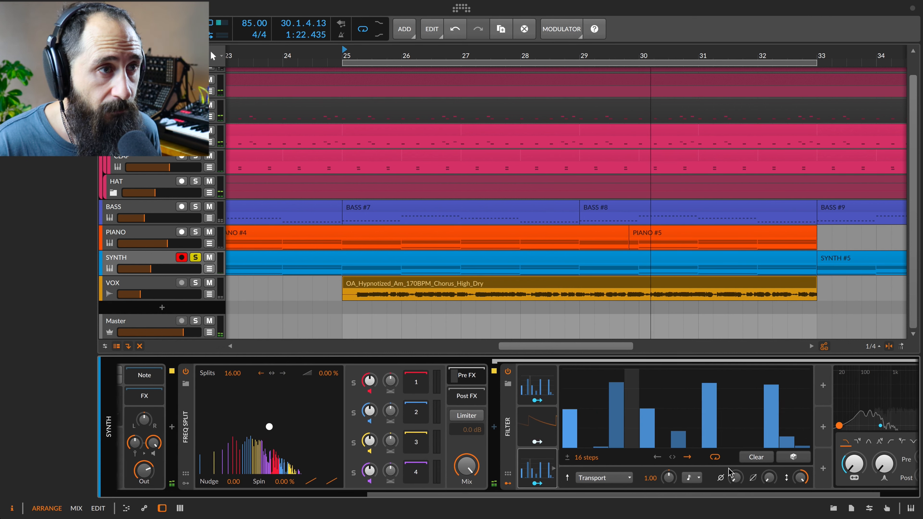
click(640, 478)
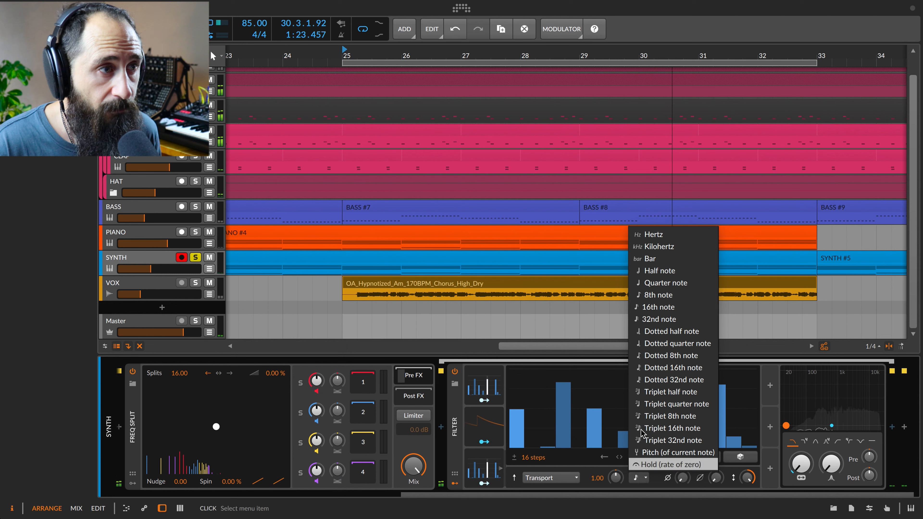
click(660, 282)
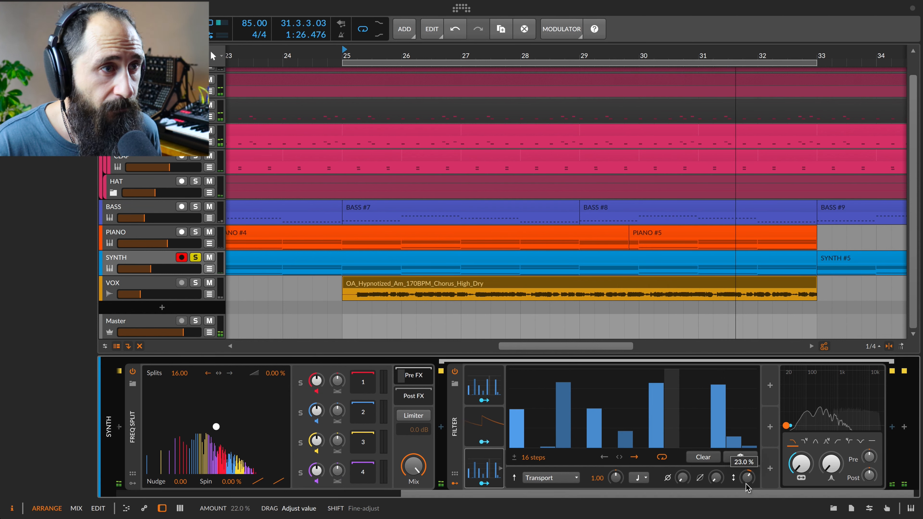
click(741, 457)
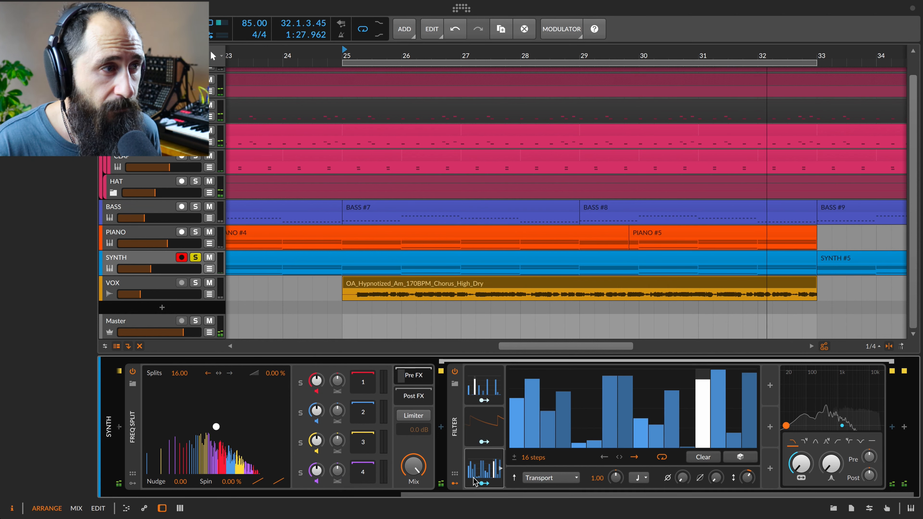
Map the second Steps modulator to the Classic LFO's timebase and raise the Filter's pre gain to +9.6 dB
click(499, 430)
click(634, 484)
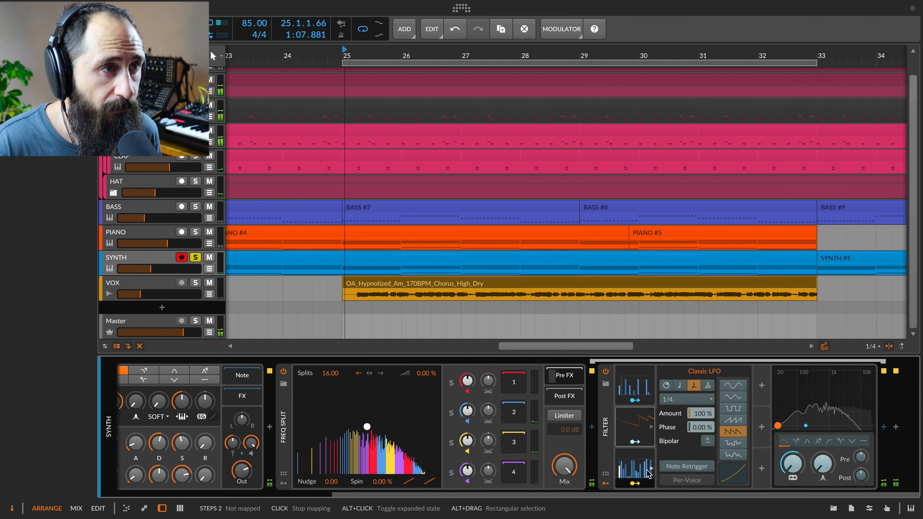
drag(701, 401, 701, 381)
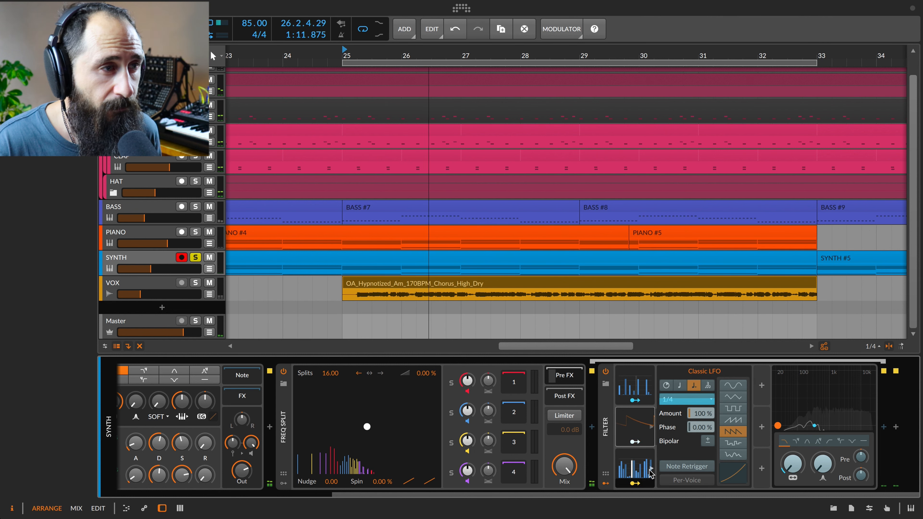
click(635, 484)
drag(860, 457, 861, 438)
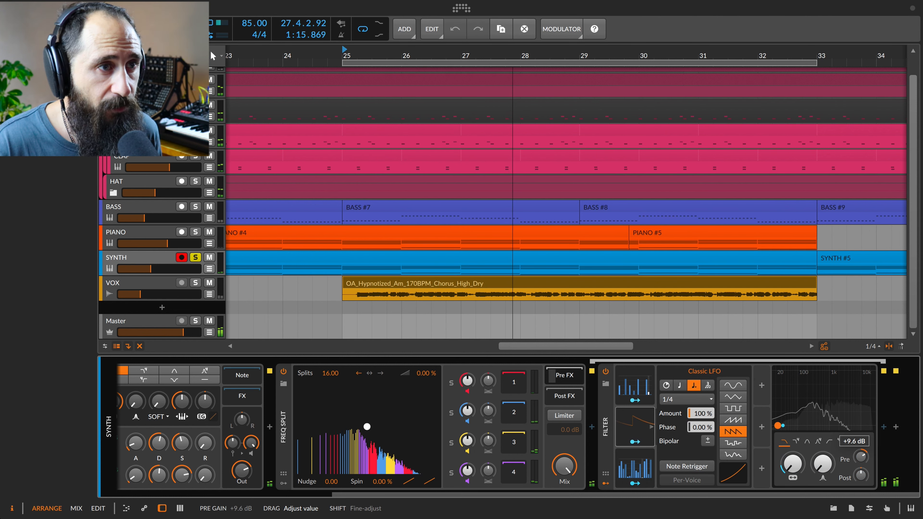
Insert a Delay+ device into the empty chain of band 1 in Freq Split
scroll(505, 412, left, 3)
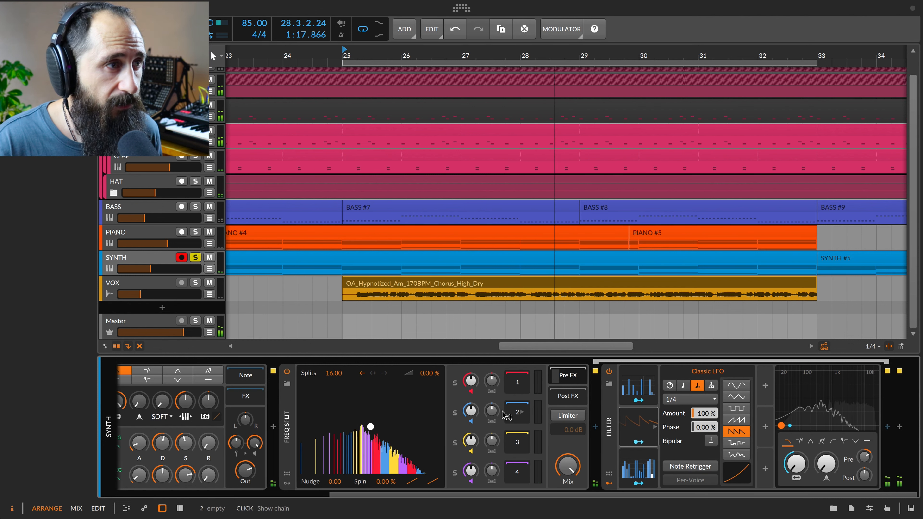
click(585, 386)
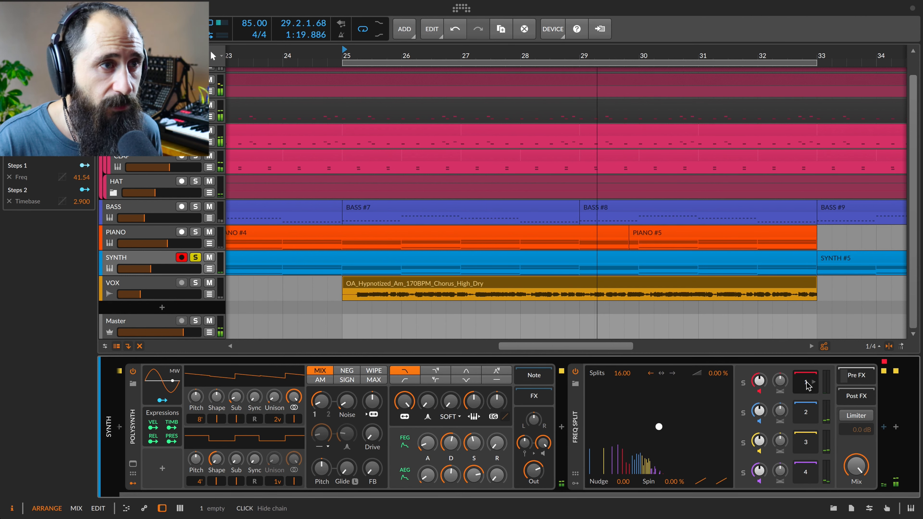
click(888, 425)
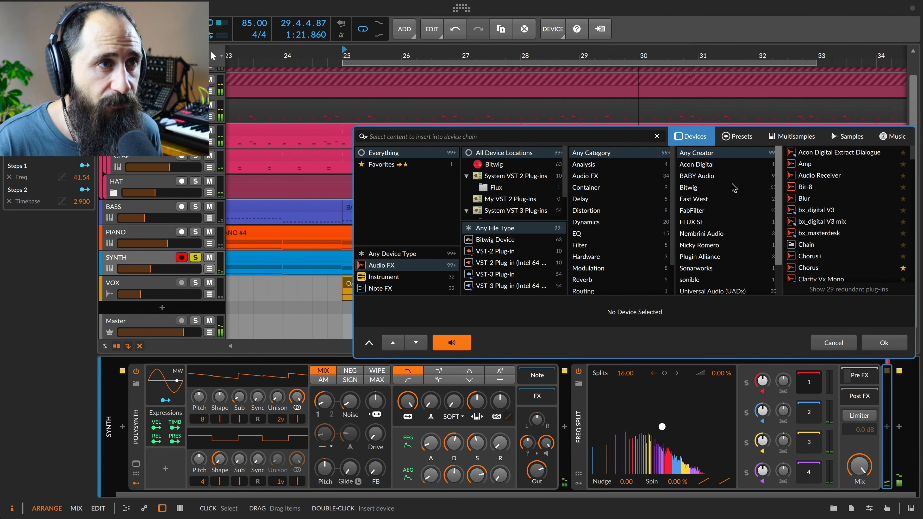
text(del)
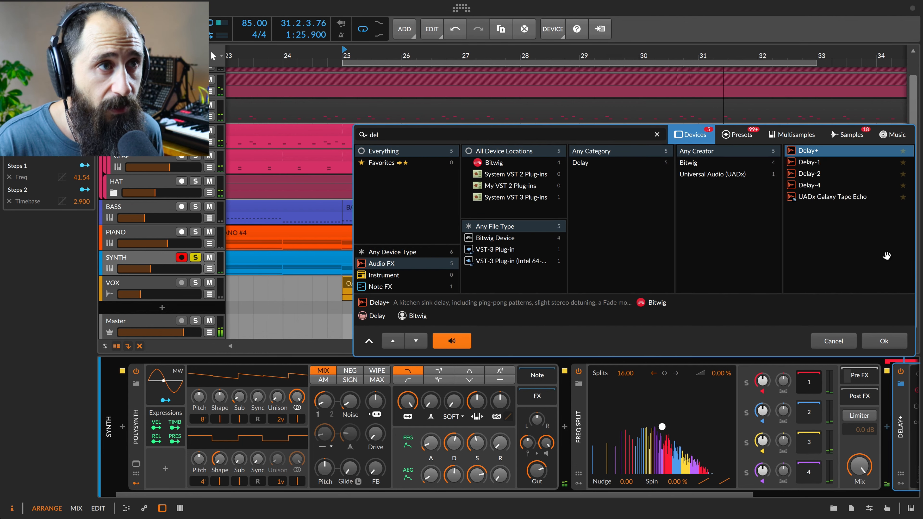
click(884, 342)
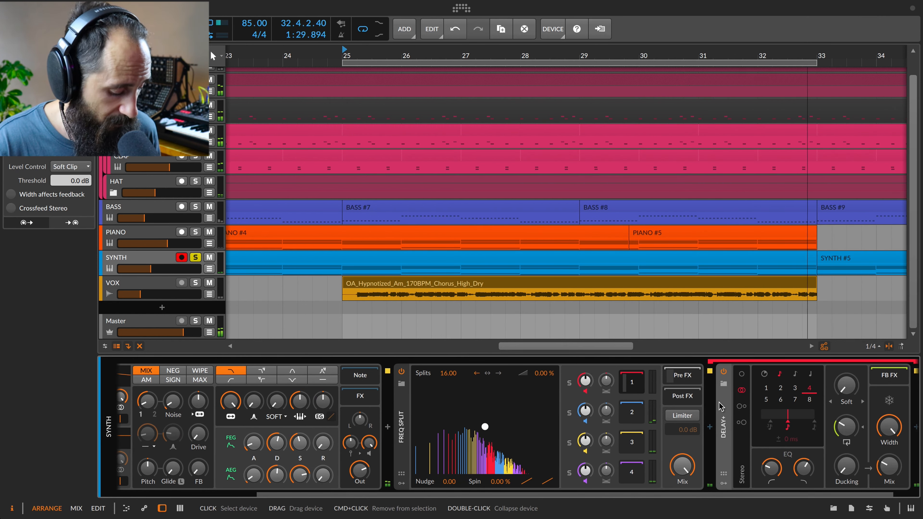
Copy band 1's Delay+ device into the chains of bands 2, 3 and 4
mouse_move(731, 405)
mouse_down()
mouse_move(672, 416)
mouse_move(720, 400)
mouse_up()
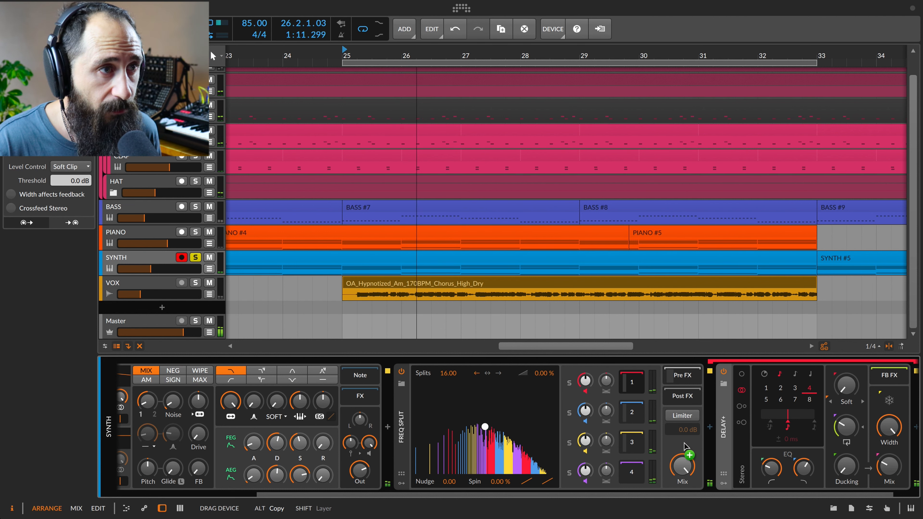
click(633, 390)
click(806, 388)
scroll(806, 389, right, 5)
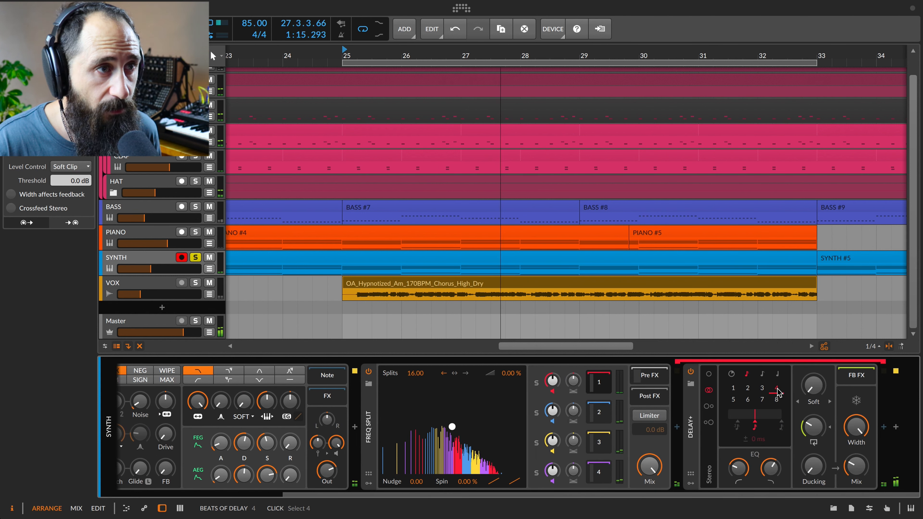
Go through the Delay+ devices of bands 2, 3 and 4, setting band 4's delay beats to 1
click(598, 416)
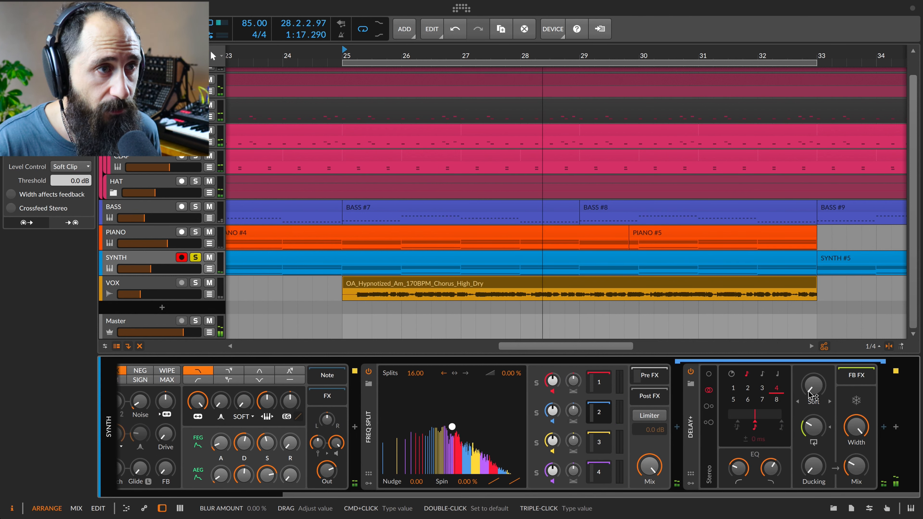
click(599, 442)
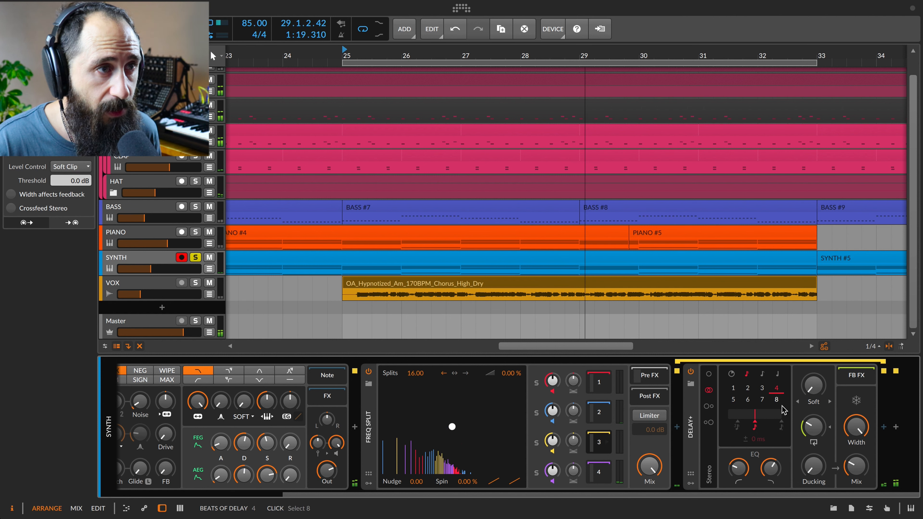
click(598, 472)
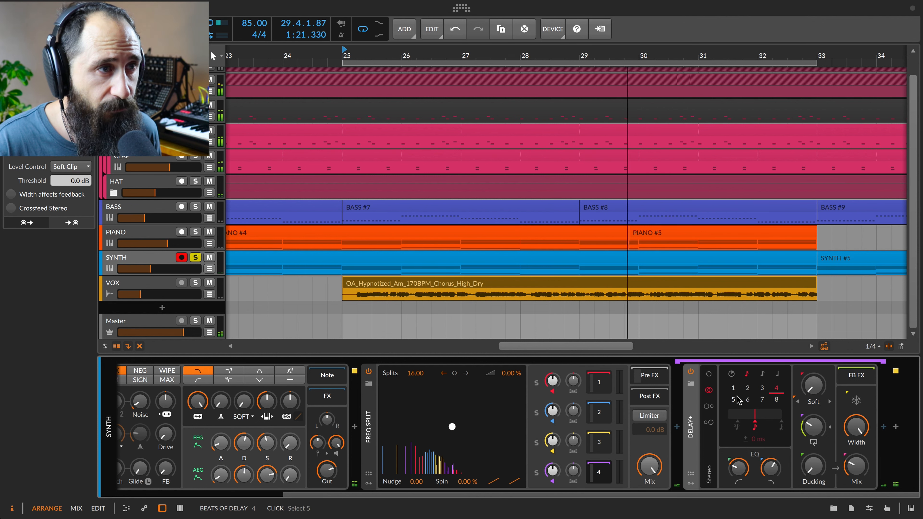
Try Freq Split's Splits value at 1024, 103.97 and 163.14, and return it to 16
scroll(649, 414, left, 5)
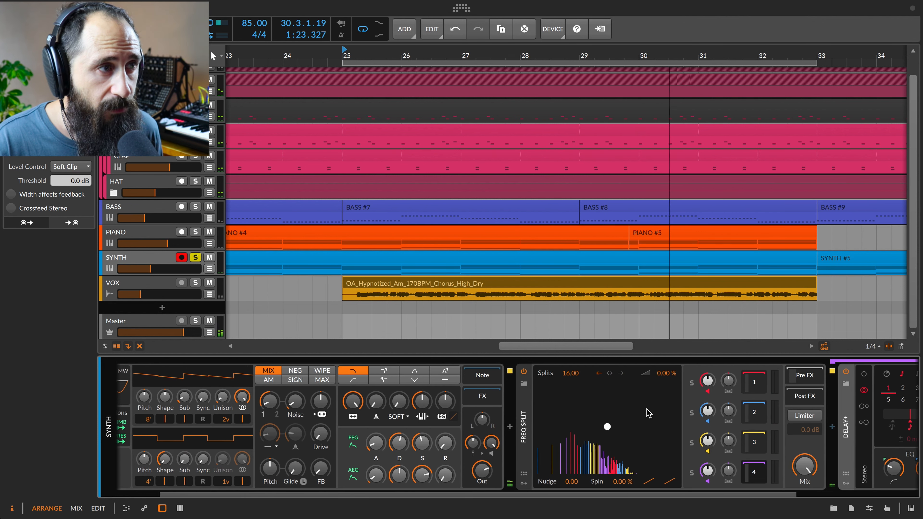
scroll(649, 414, right, 3)
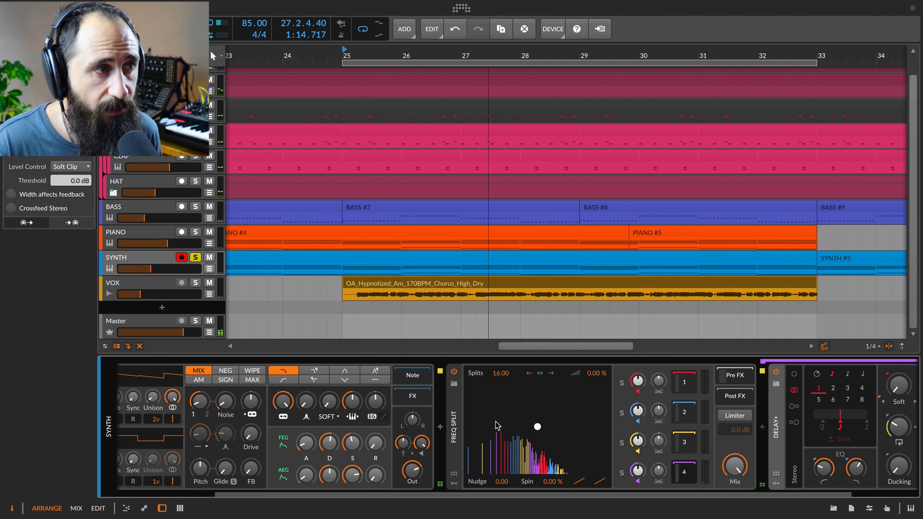
drag(501, 373, 499, 309)
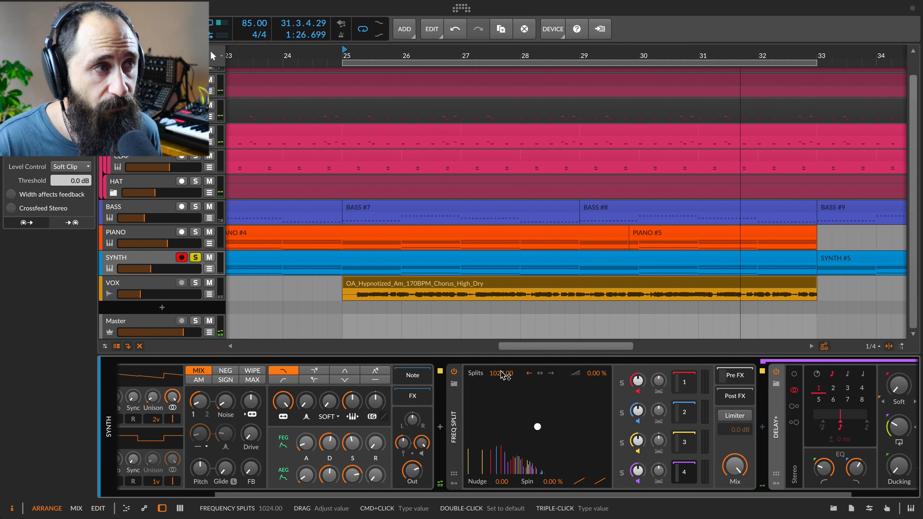
drag(503, 378, 503, 417)
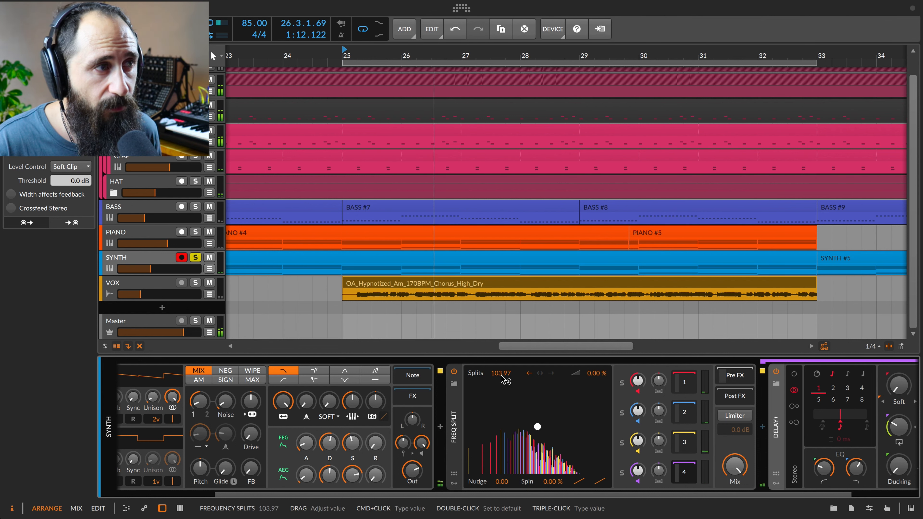
drag(503, 376, 497, 374)
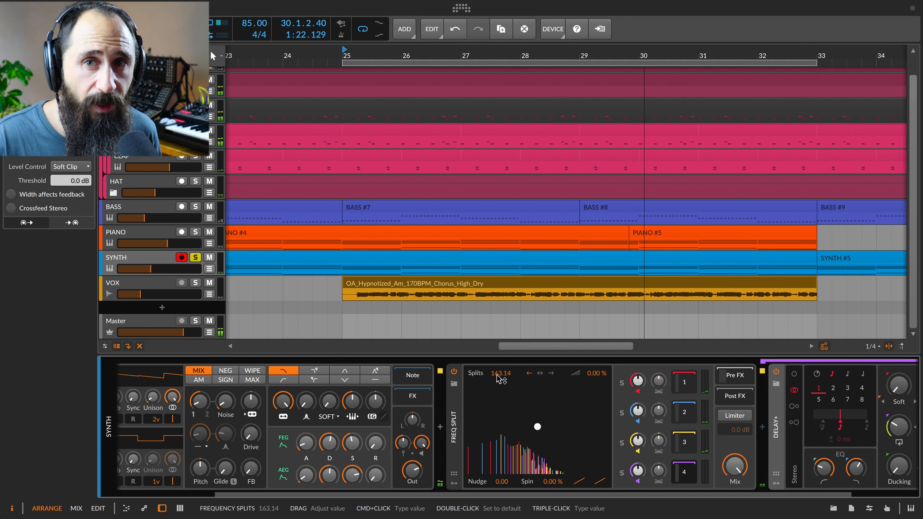
drag(500, 377, 500, 385)
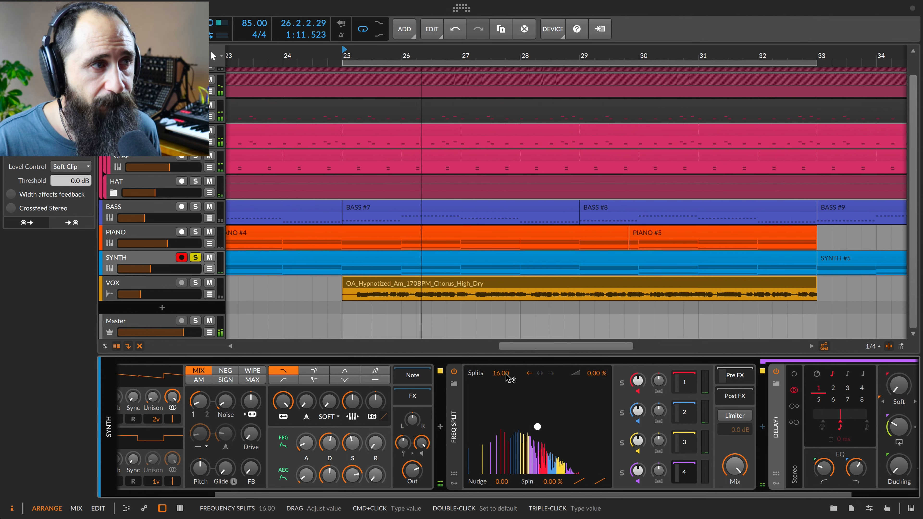
Set Freq Split's Splits value to 8.28 and switch the band distribution direction to the bidirectional option
drag(510, 378, 510, 386)
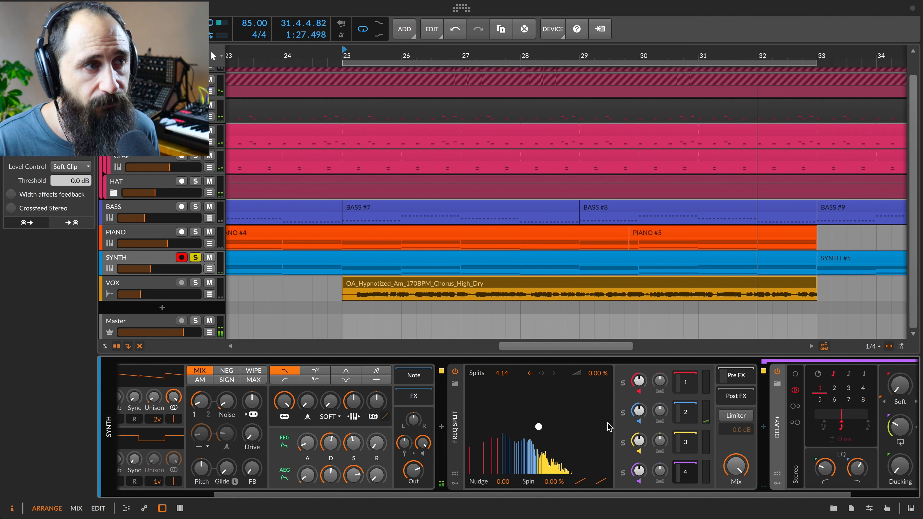
drag(607, 413, 607, 408)
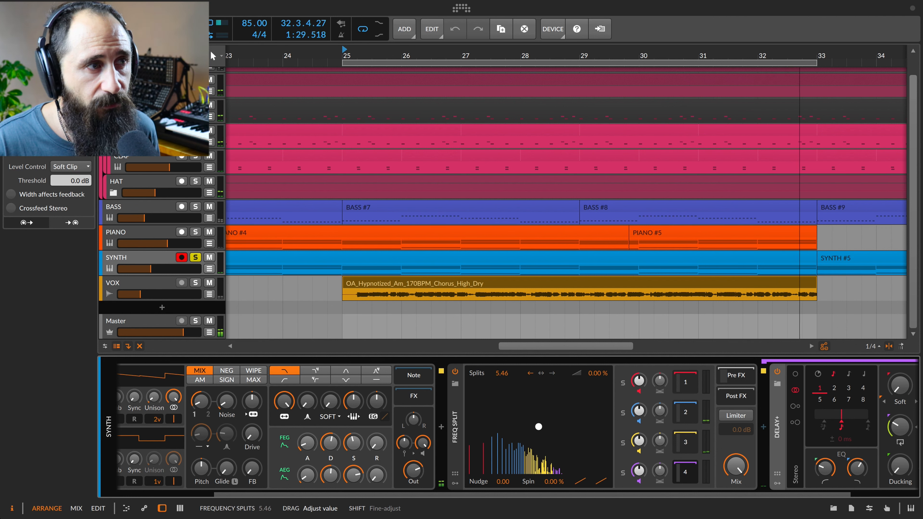
drag(502, 374, 502, 368)
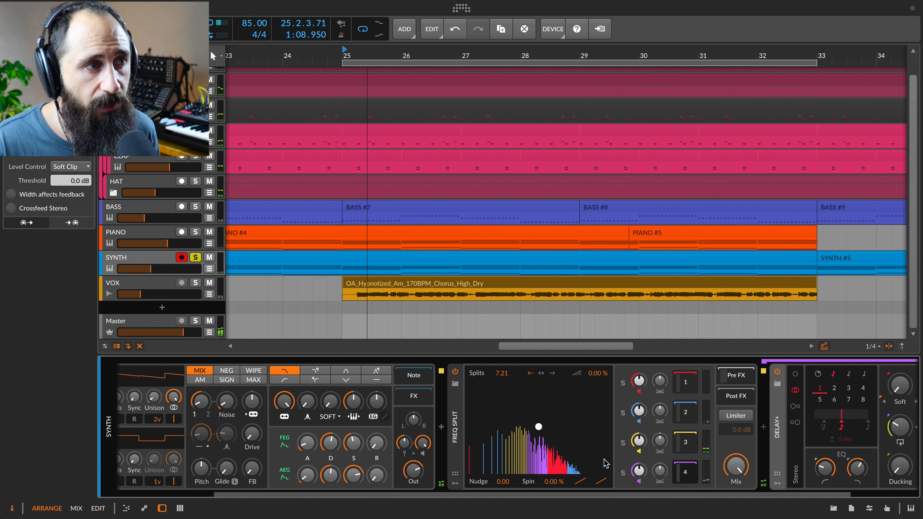
click(552, 375)
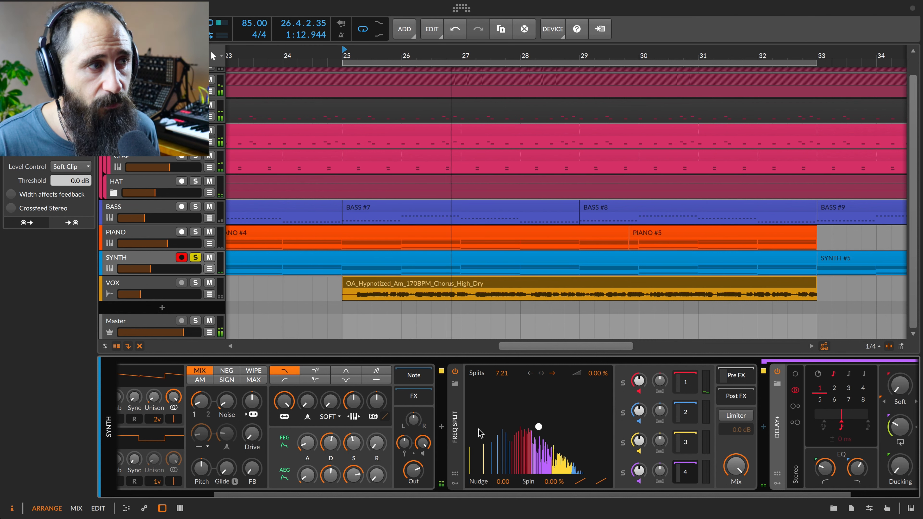
mouse_move(506, 384)
mouse_down()
mouse_move(507, 367)
mouse_move(504, 405)
mouse_move(505, 366)
mouse_up()
click(542, 375)
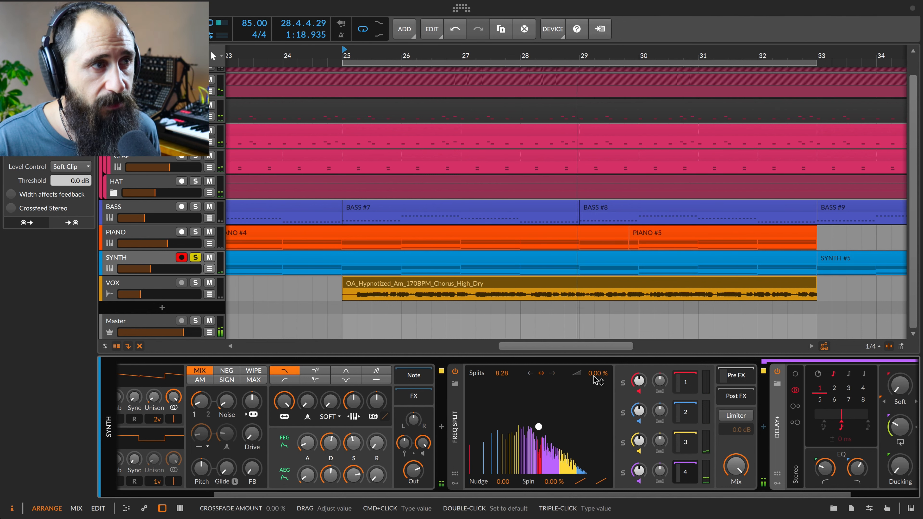
Try Freq Split's crossfade amount at 11 %, reset it to 0 %, and set the Splits value to 4
mouse_move(597, 377)
mouse_down()
mouse_move(597, 369)
mouse_move(596, 387)
mouse_up()
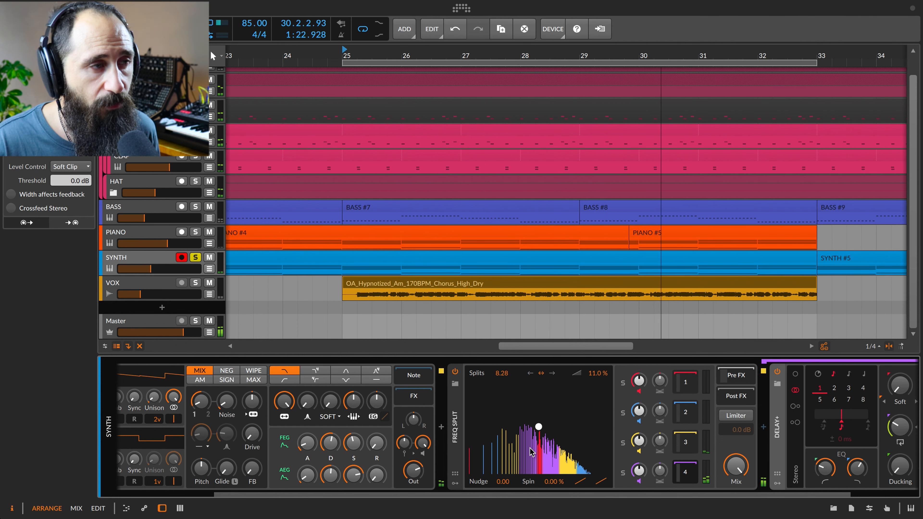
double_click(504, 376)
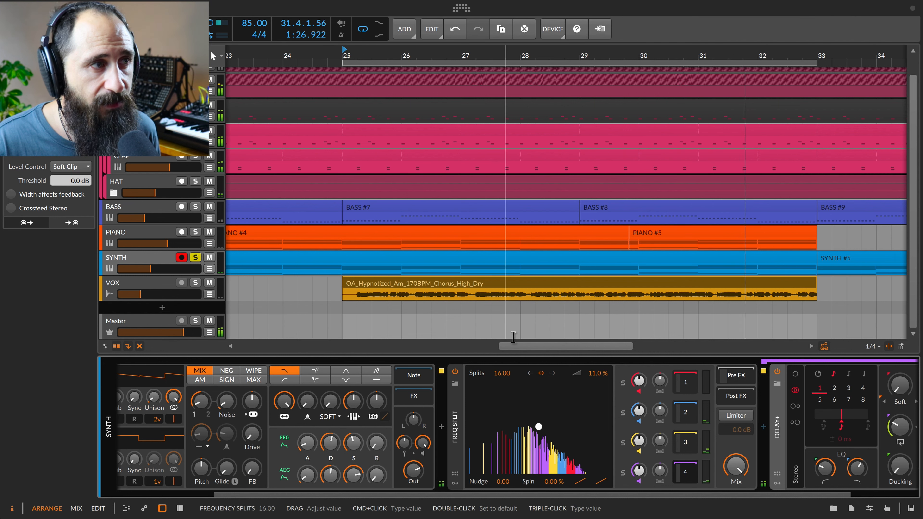
drag(500, 378, 501, 404)
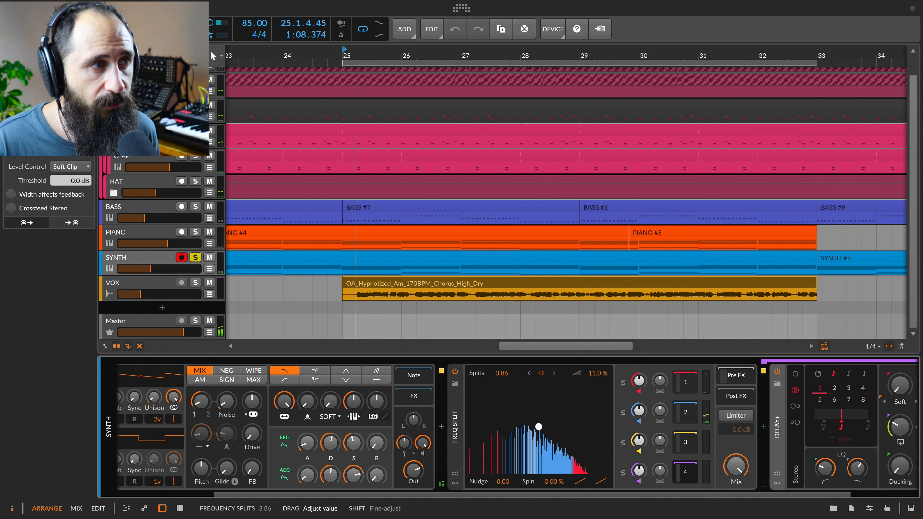
double_click(599, 375)
drag(508, 383, 507, 393)
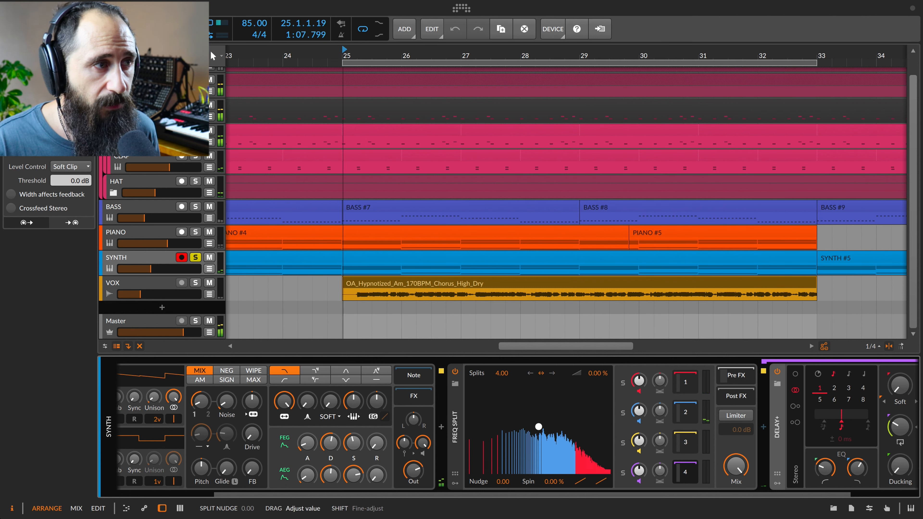
Try Freq Split's Nudge at 1, vary its Spin, and reset both values to zero
triple_click(501, 483)
text(1)
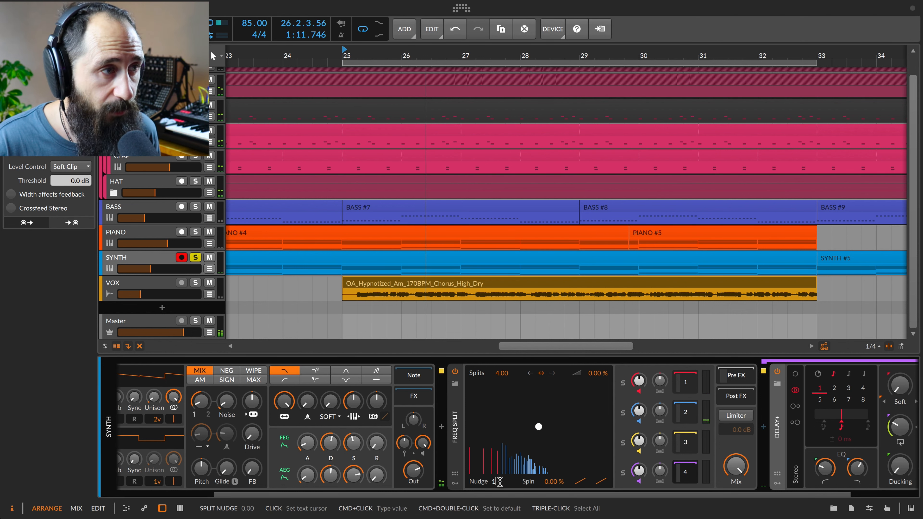
key(Return)
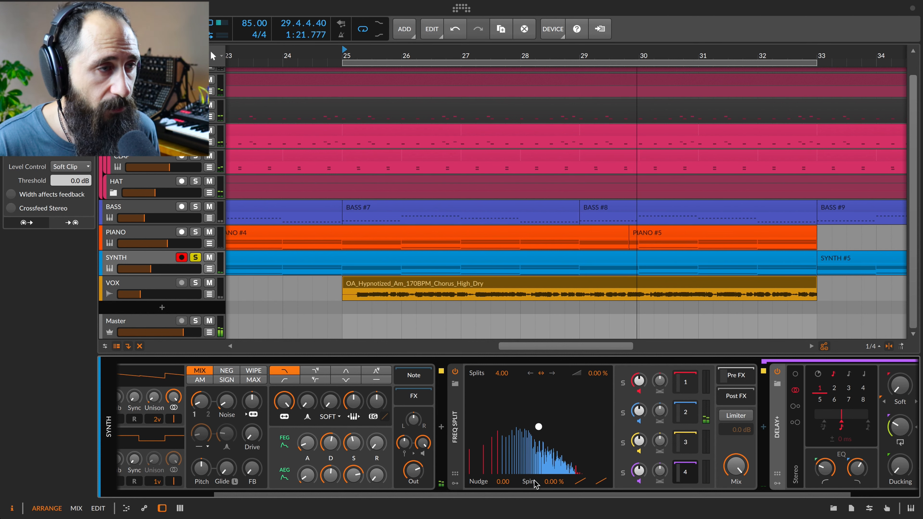
drag(549, 488, 549, 484)
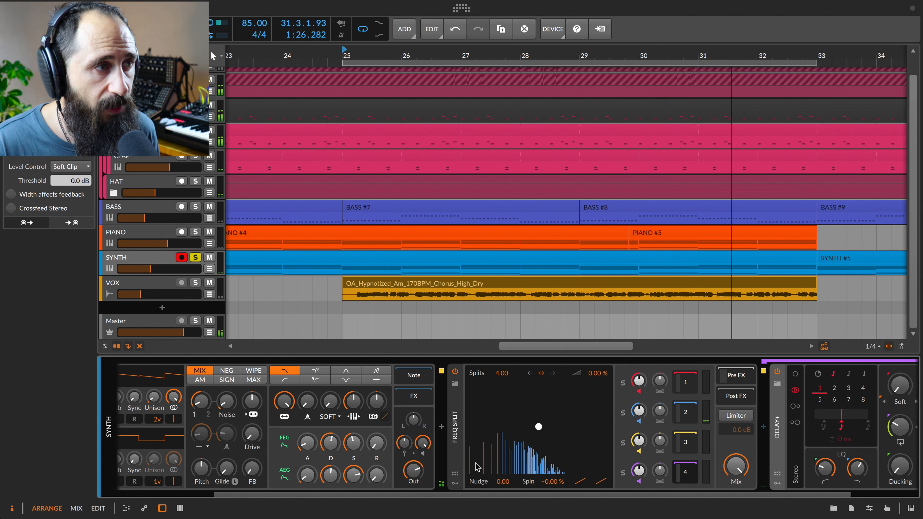
double_click(549, 483)
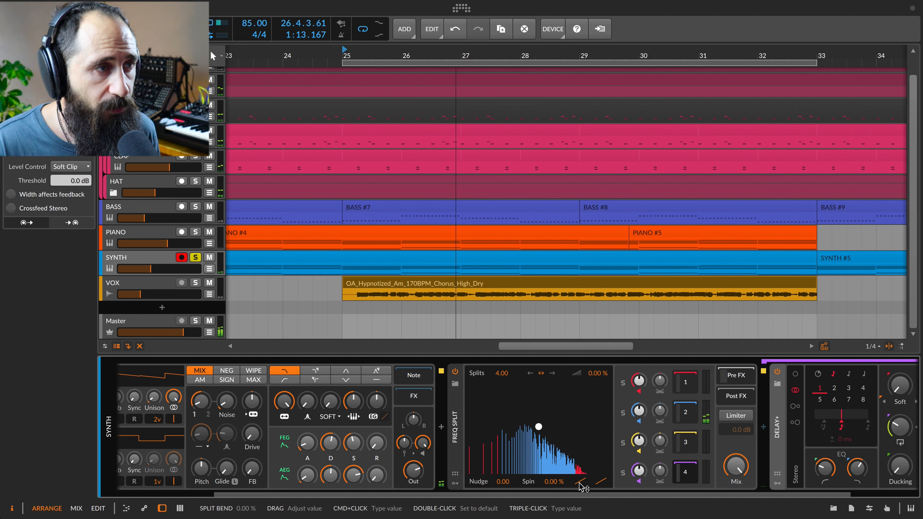
Try Freq Split's Split Bend at -20 % and the neighbouring curve amount at -41 %, and return both to zero
drag(580, 485, 581, 486)
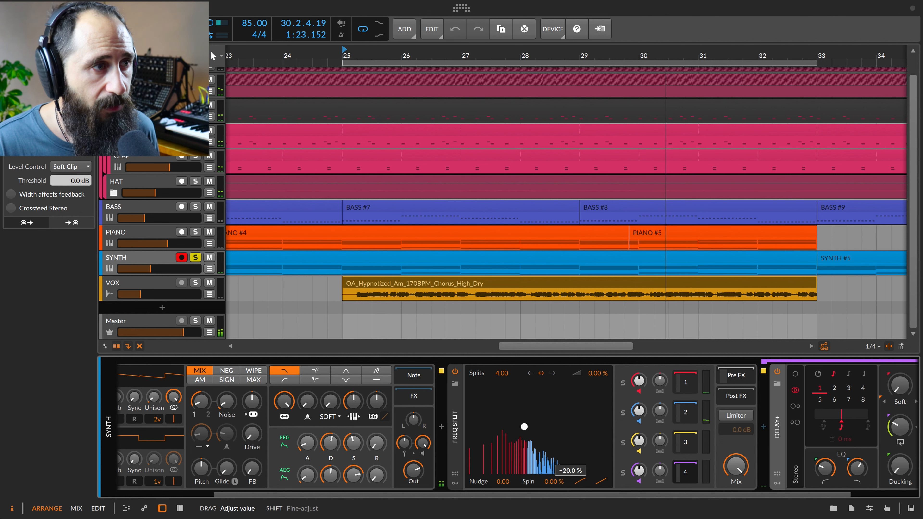
drag(579, 483, 605, 486)
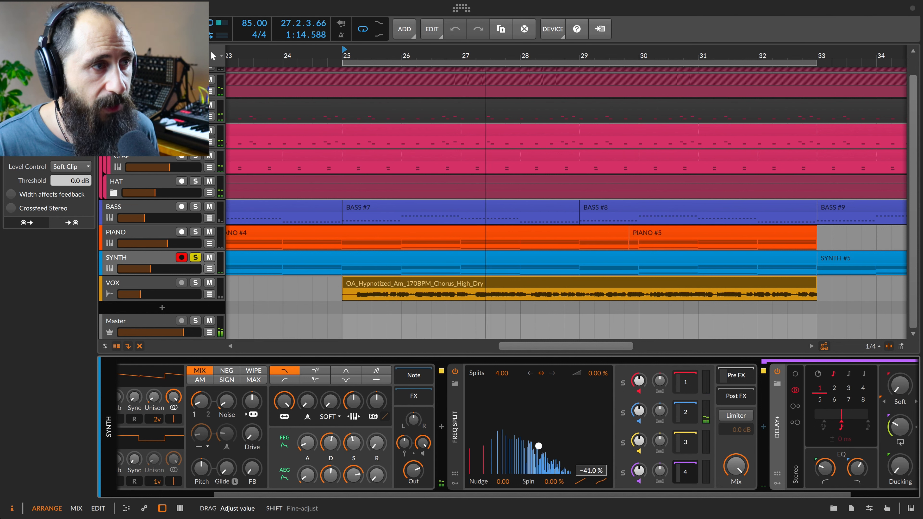
drag(538, 464, 539, 427)
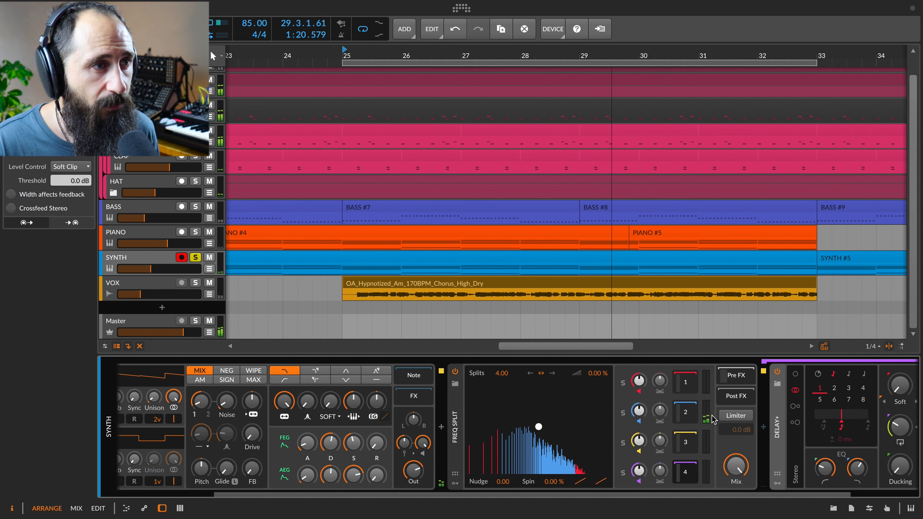
Set Freq Split's Splits value to 7.73 and add a Classic LFO modulator to the device
scroll(509, 444, right, 5)
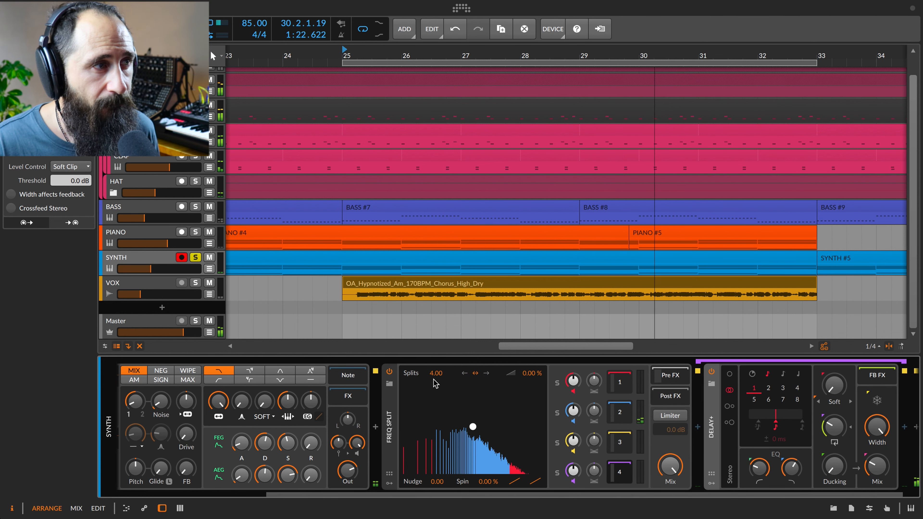
drag(434, 380, 434, 429)
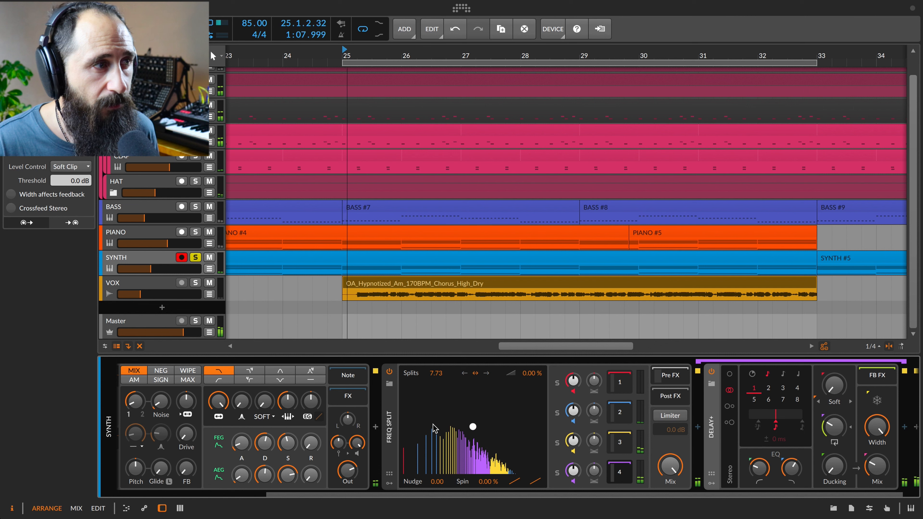
click(389, 483)
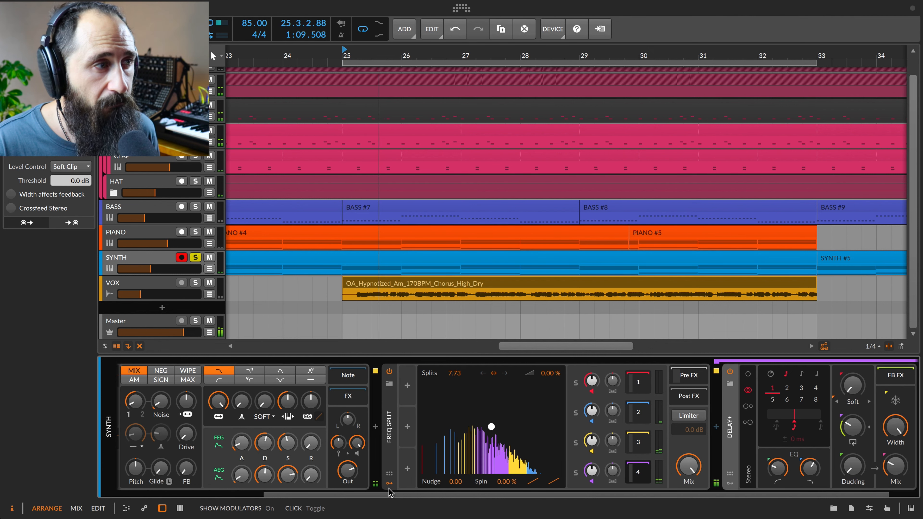
click(405, 389)
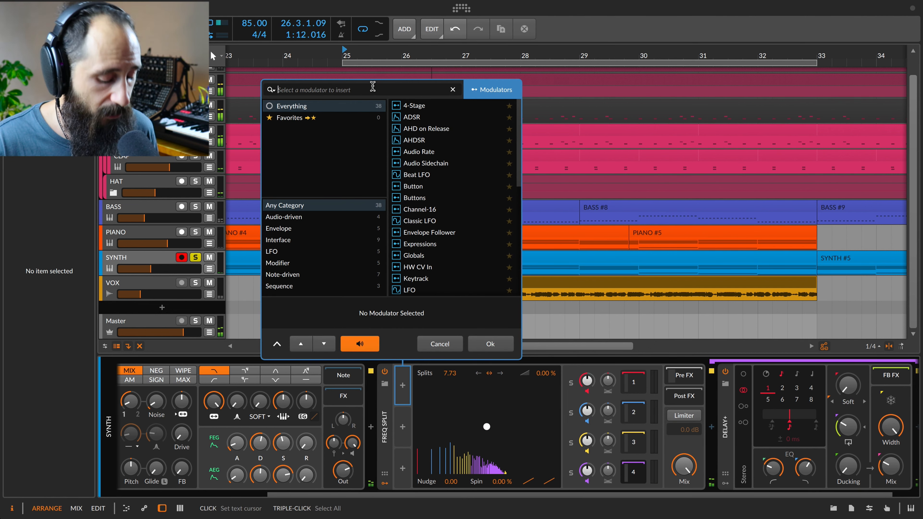
text(lfo)
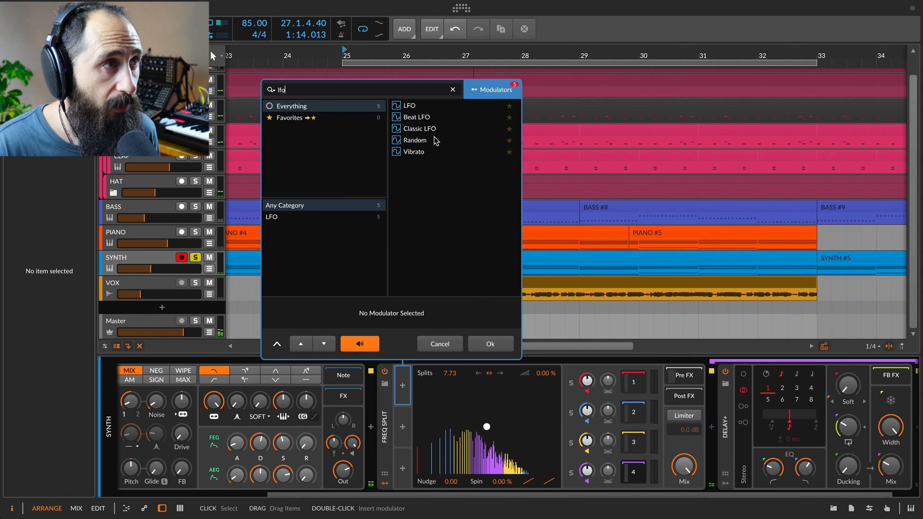
click(421, 128)
click(491, 344)
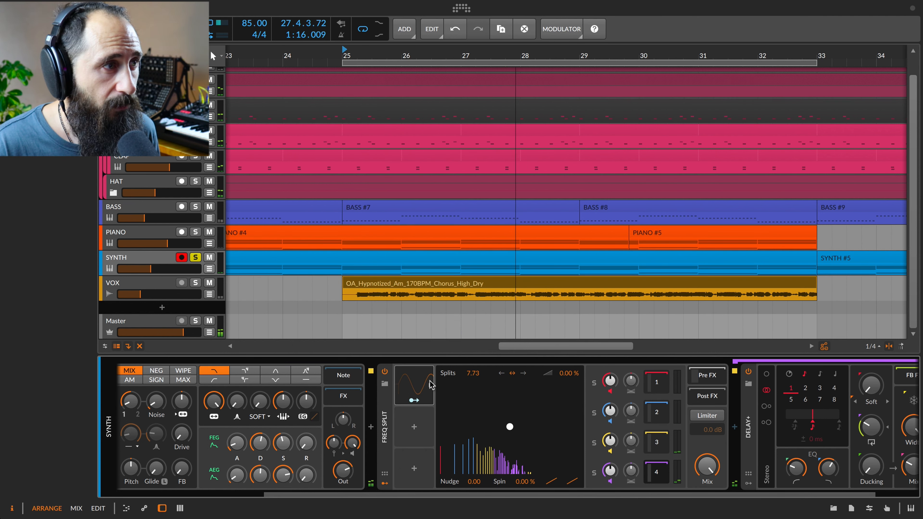
Map the Classic LFO to Freq Split's Split Bend and set the LFO rate to 0.11 Hz
click(414, 400)
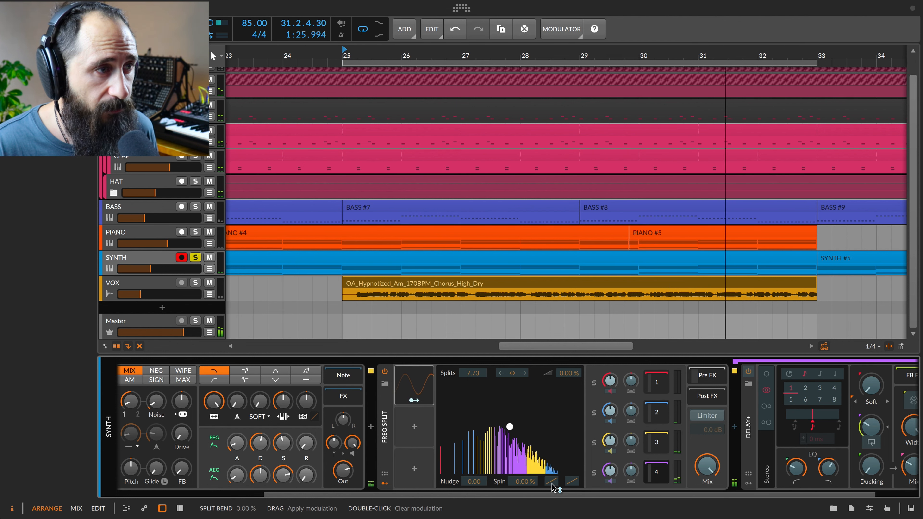
drag(553, 487, 551, 478)
click(433, 386)
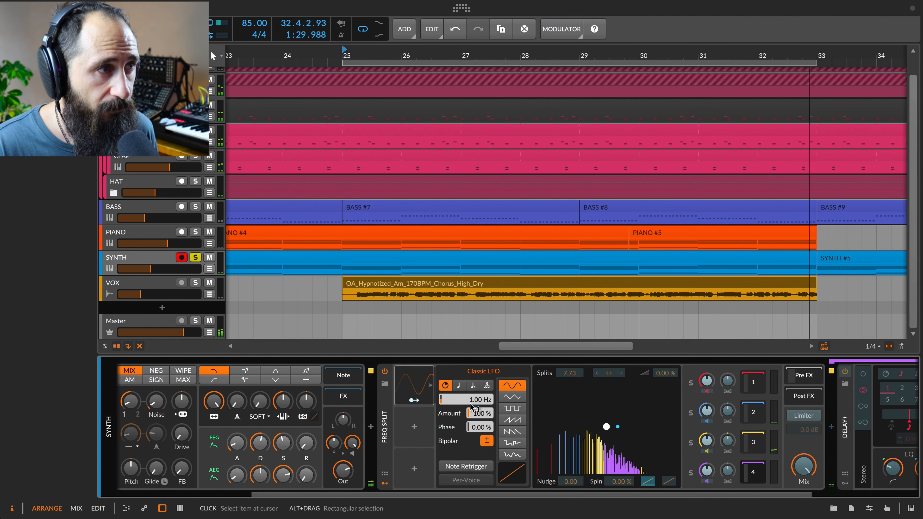
drag(484, 406, 483, 437)
scroll(489, 398, right, 5)
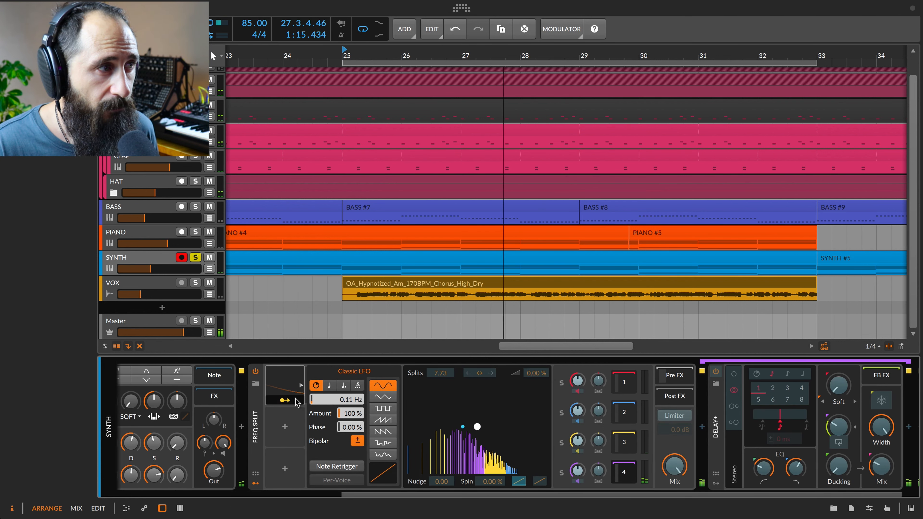
Raise the lowest steps of the 16-step modulator on Freq Split's Pre FX Filter and set its Amount to 18 %
scroll(505, 393, right, 1)
click(605, 385)
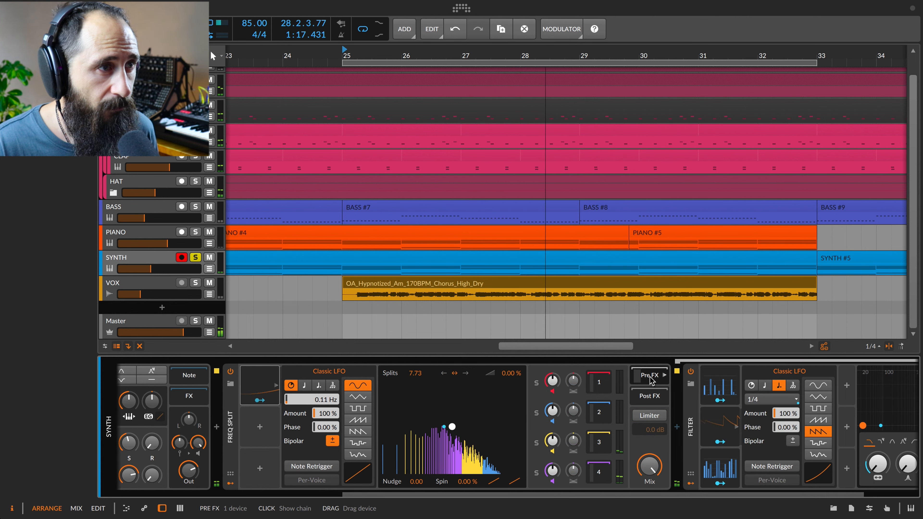
scroll(605, 385, right, 1)
scroll(599, 400, right, 2)
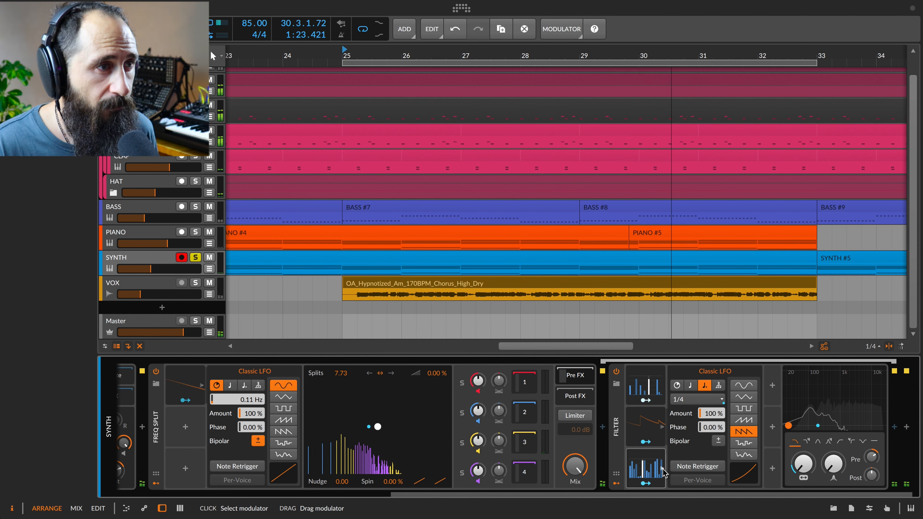
click(656, 460)
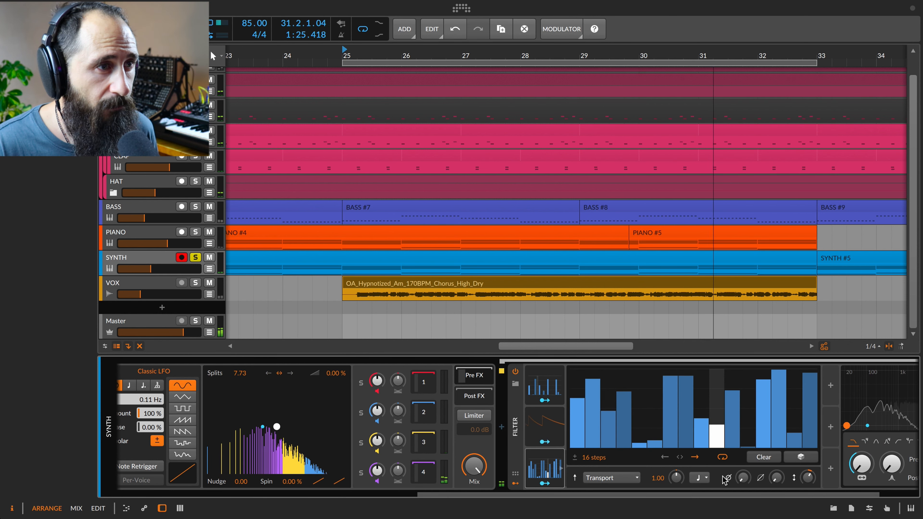
click(640, 421)
click(655, 421)
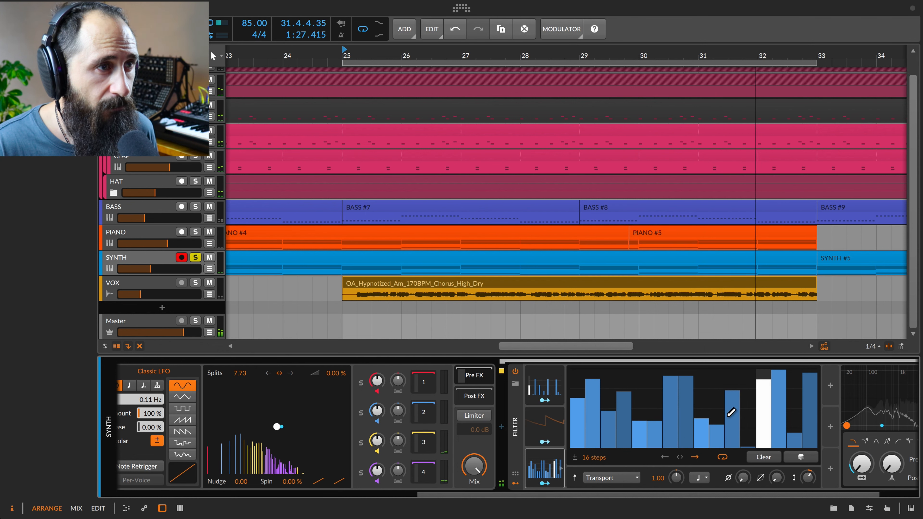
click(748, 417)
click(797, 414)
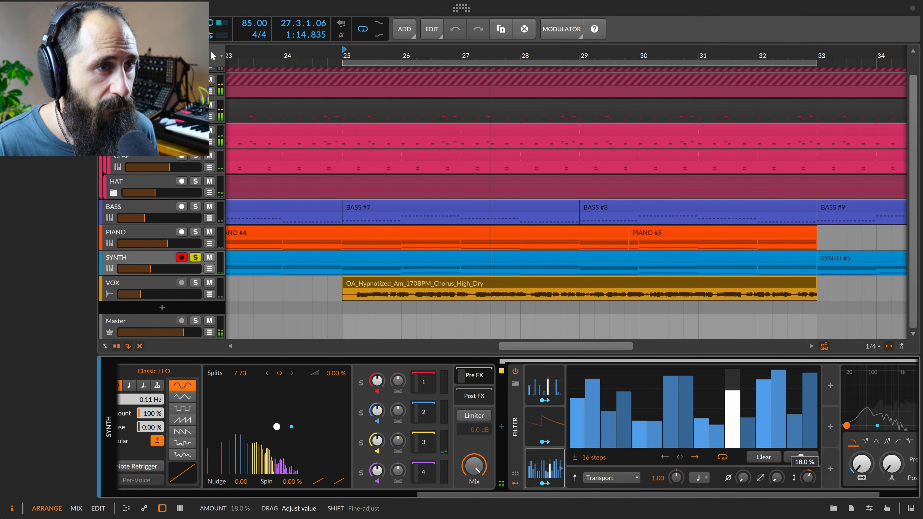
click(562, 428)
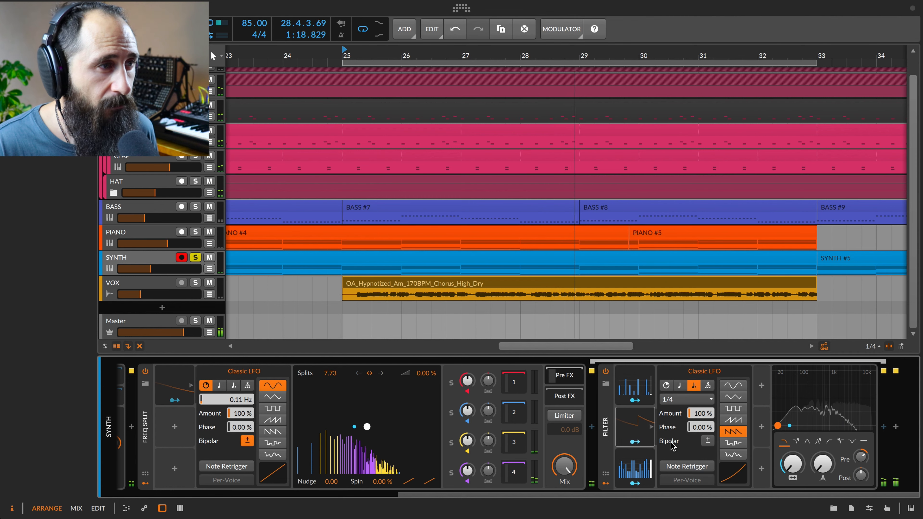
Solo the CLAP track in place of SYNTH and show its device chain
scroll(676, 446, left, 4)
scroll(345, 186, up, 1)
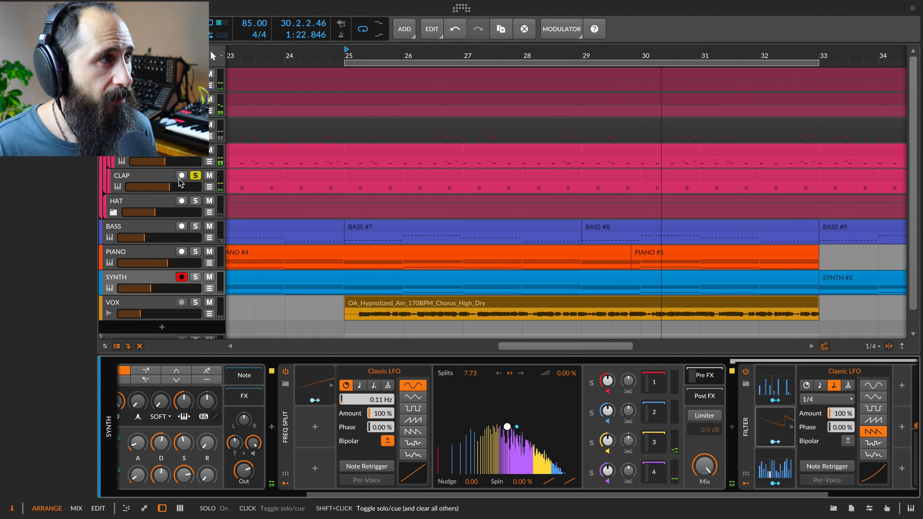
click(194, 176)
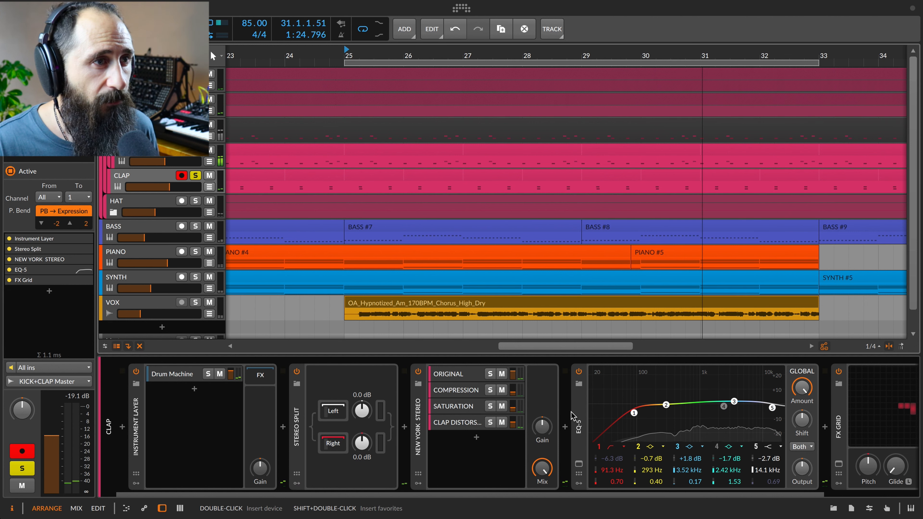
Add a Freq Split device after FX Grid at the end of the CLAP track's device chain
scroll(584, 395, right, 3)
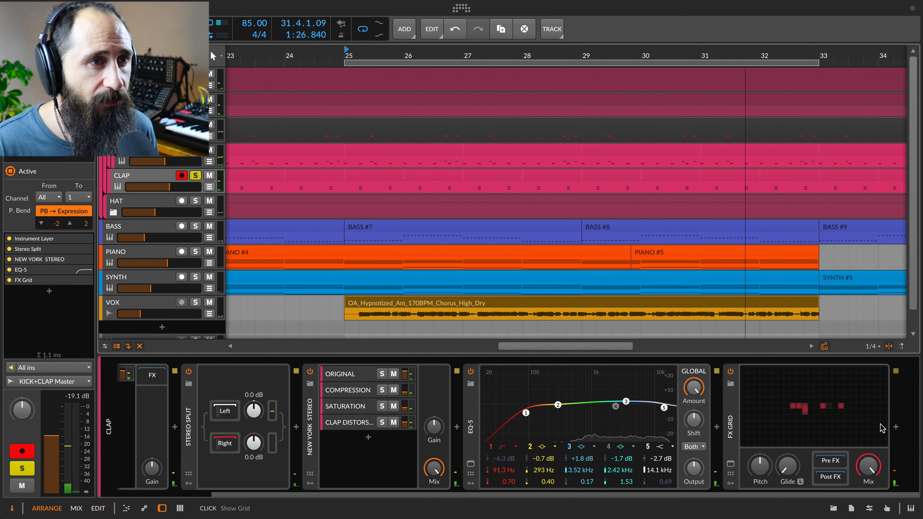
click(896, 426)
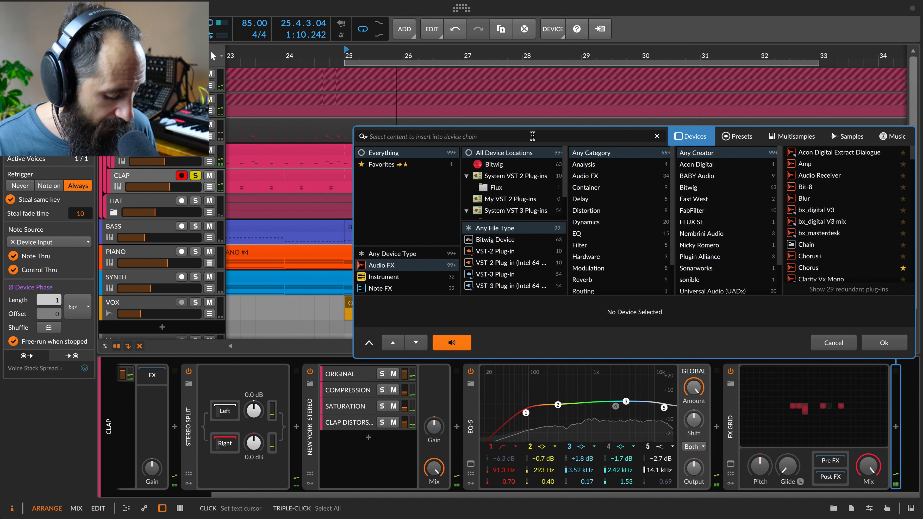
text(fre)
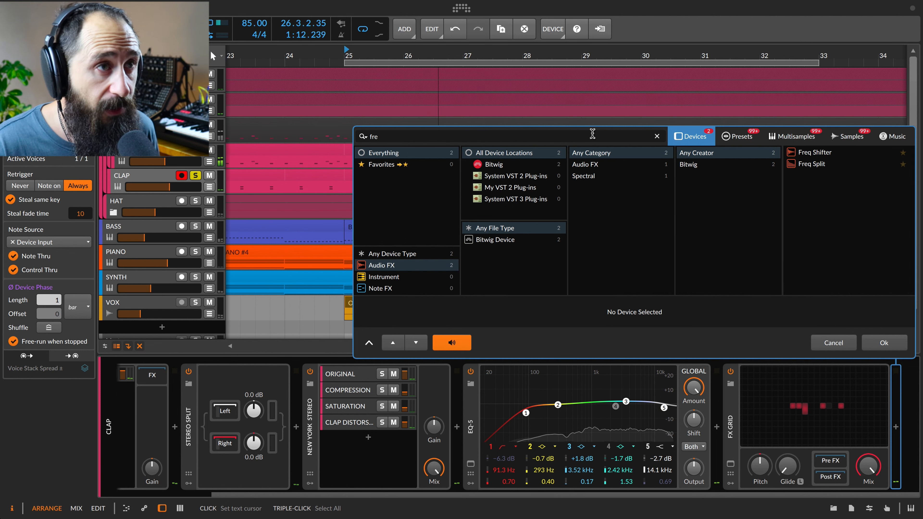
click(814, 163)
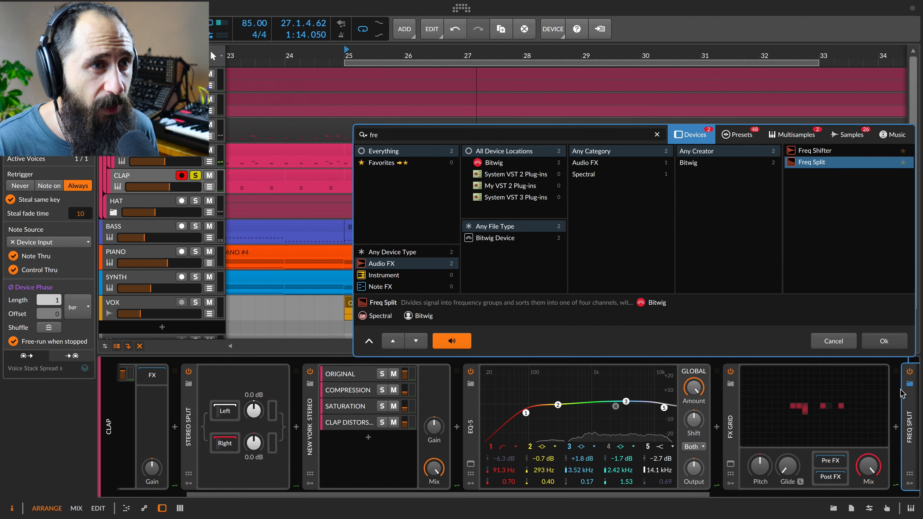
key(Return)
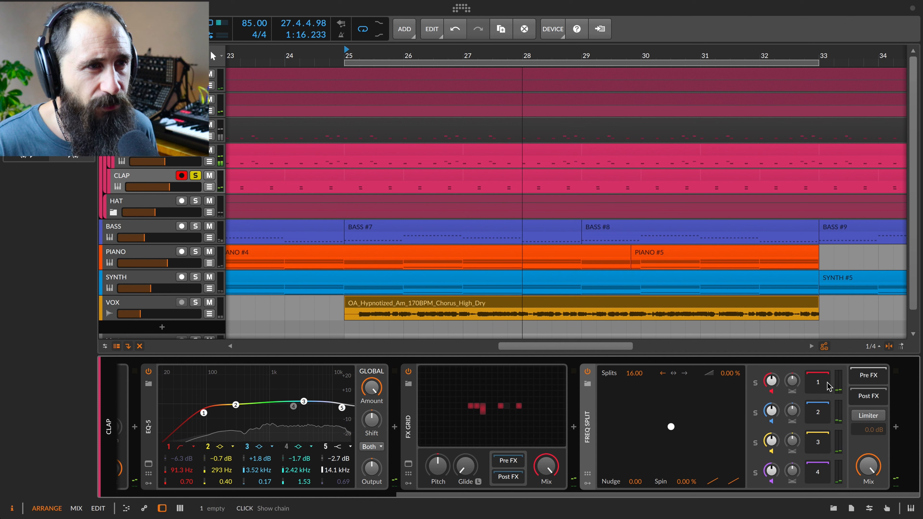
Insert a Delay+ device into band 1's chain of the CLAP track's Freq Split
click(896, 428)
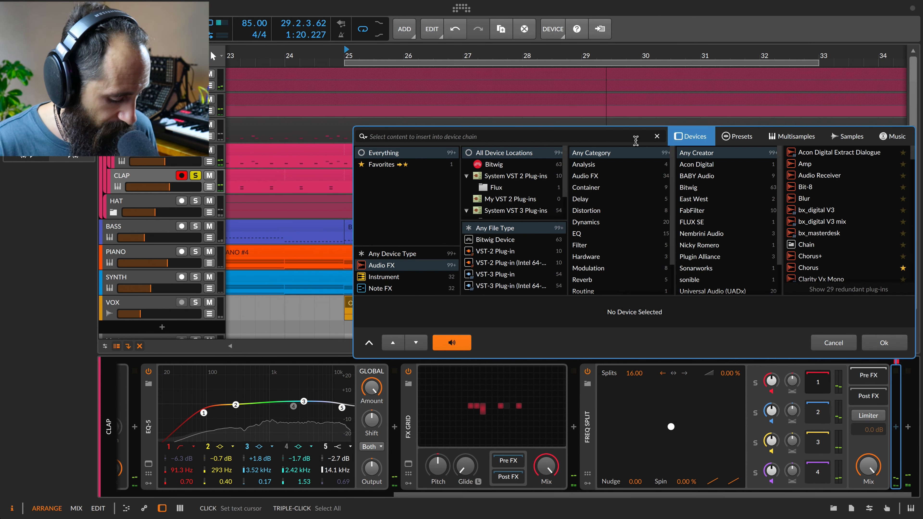
text(de)
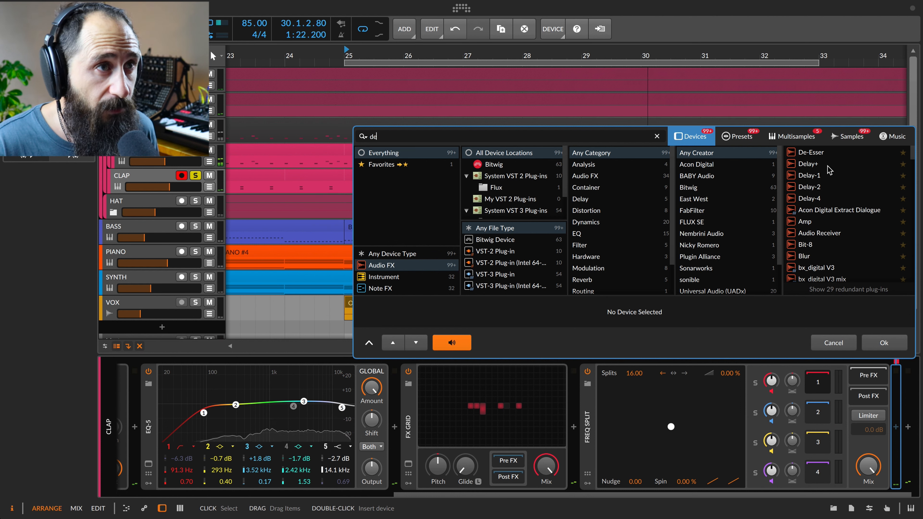
click(823, 164)
click(884, 343)
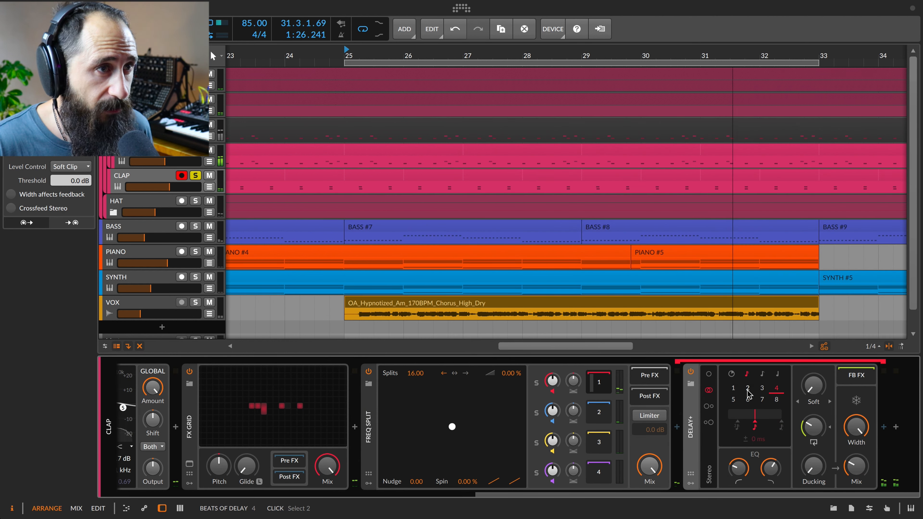
Set band 1's Delay+ to 3 beats with its Mix fully up, and lower Freq Split's overall Mix
click(761, 389)
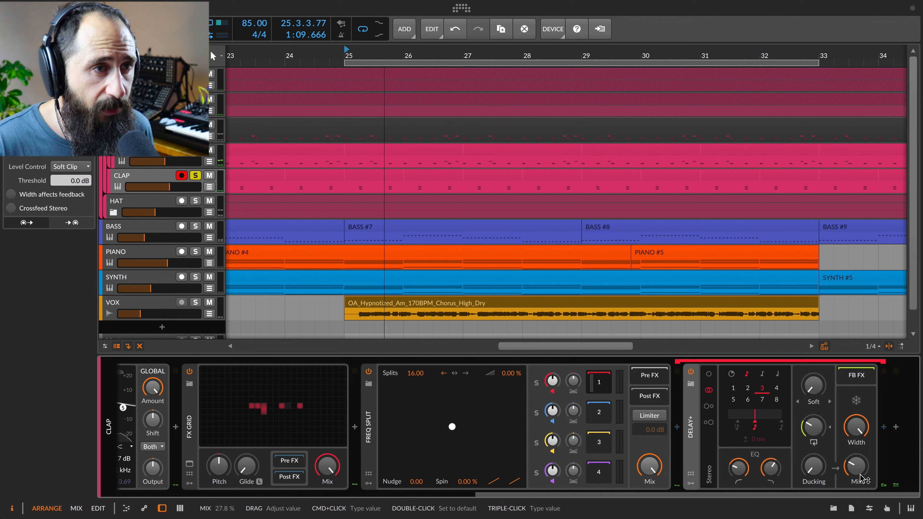
drag(863, 475, 863, 418)
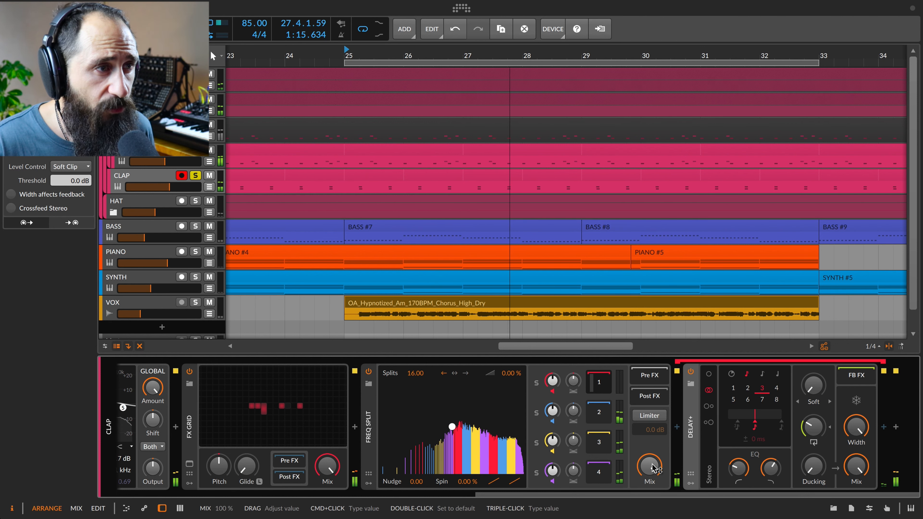
mouse_move(649, 485)
mouse_down()
mouse_move(649, 518)
mouse_move(649, 466)
mouse_up()
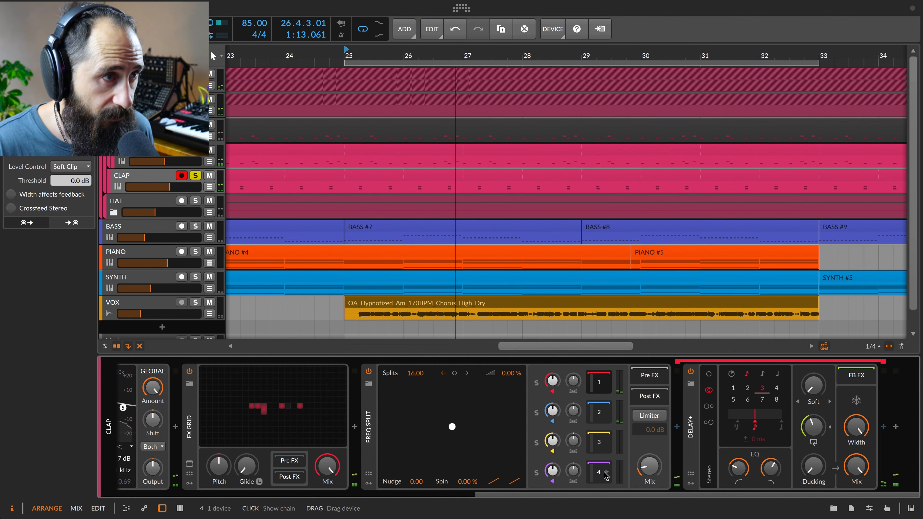
Switch band 2's Delay+ to free time at 129 ms and raise its Feedback to 98.5 %
click(607, 416)
click(732, 375)
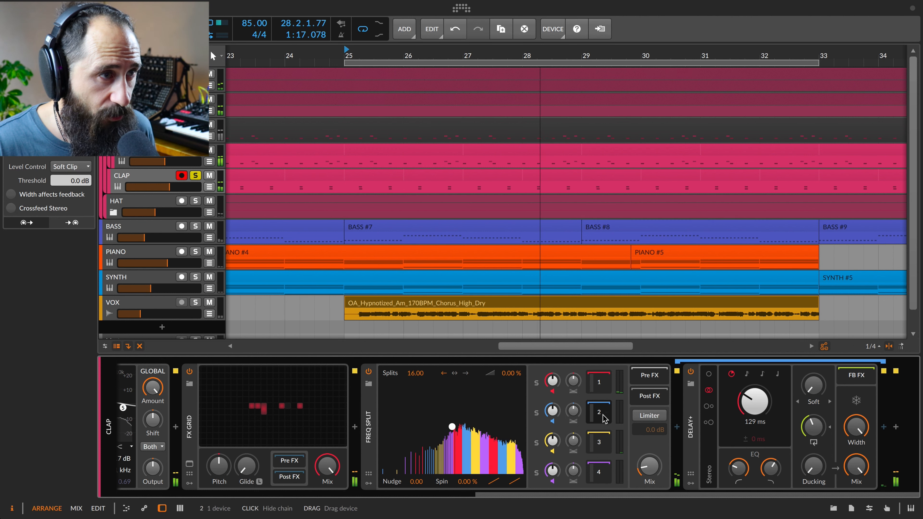
click(604, 446)
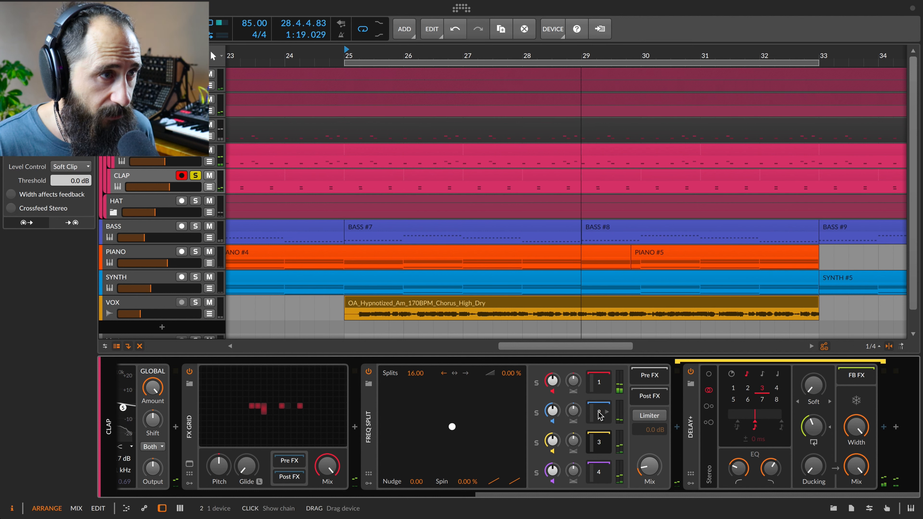
click(732, 374)
drag(813, 427, 813, 404)
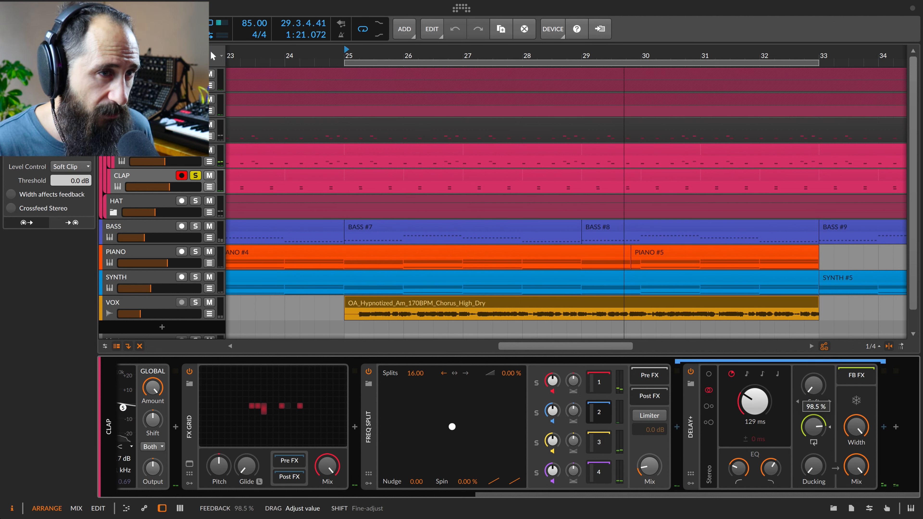
Switch band 3's Delay+ to free time and set its delay time to 83.2 ms
click(606, 445)
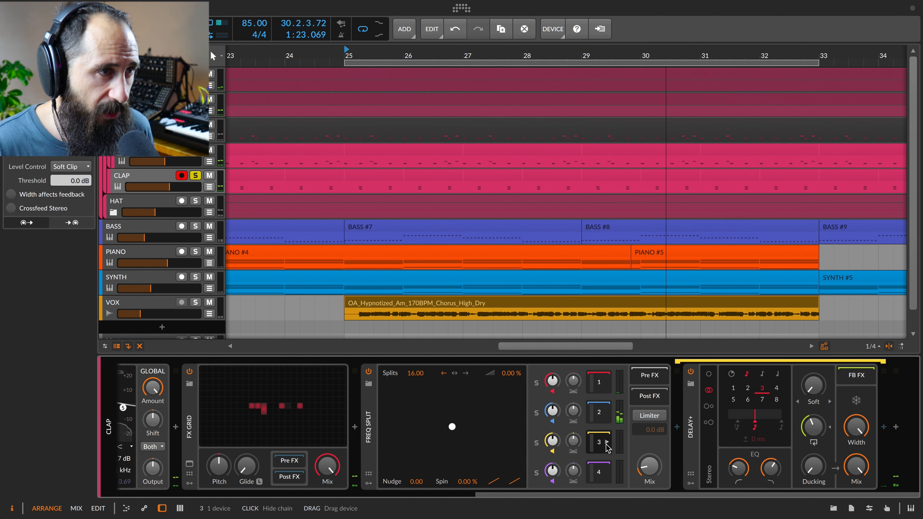
click(731, 374)
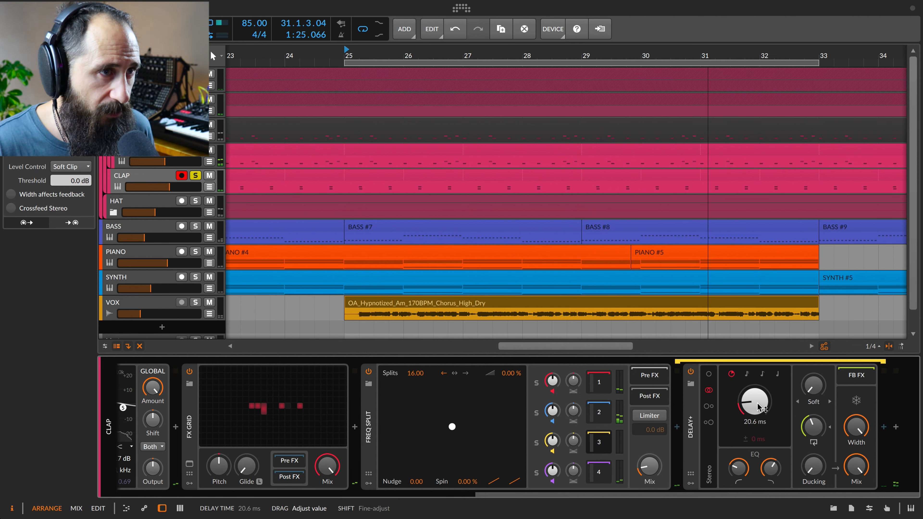
drag(755, 401, 755, 393)
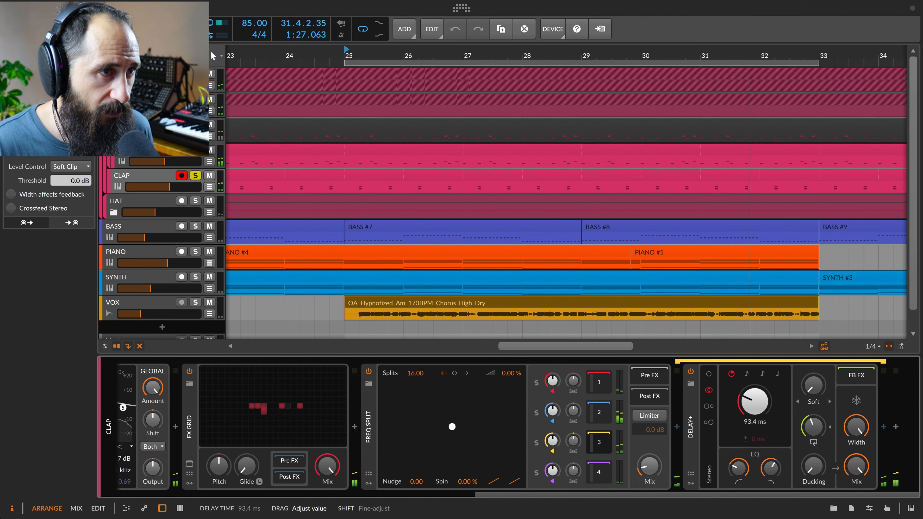
Switch band 4's Delay+ to free time at 40.2 ms, and raise the Feedback of the band 4 and band 3 delays
click(598, 473)
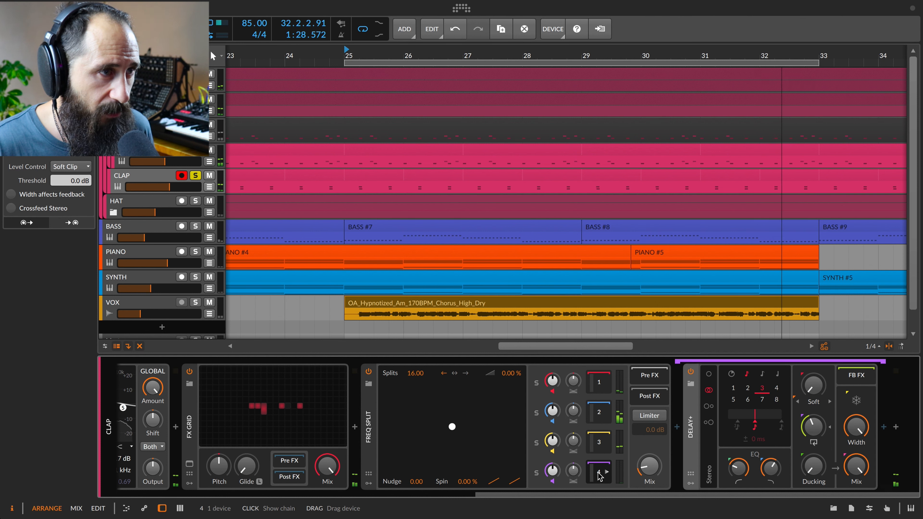
click(733, 373)
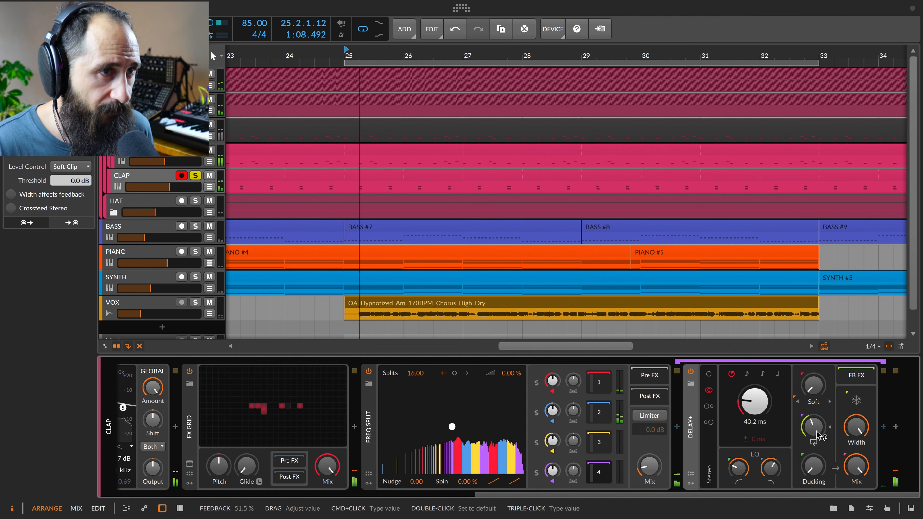
mouse_move(817, 432)
mouse_down()
mouse_move(816, 410)
mouse_move(814, 418)
mouse_up()
click(602, 446)
drag(813, 427, 814, 427)
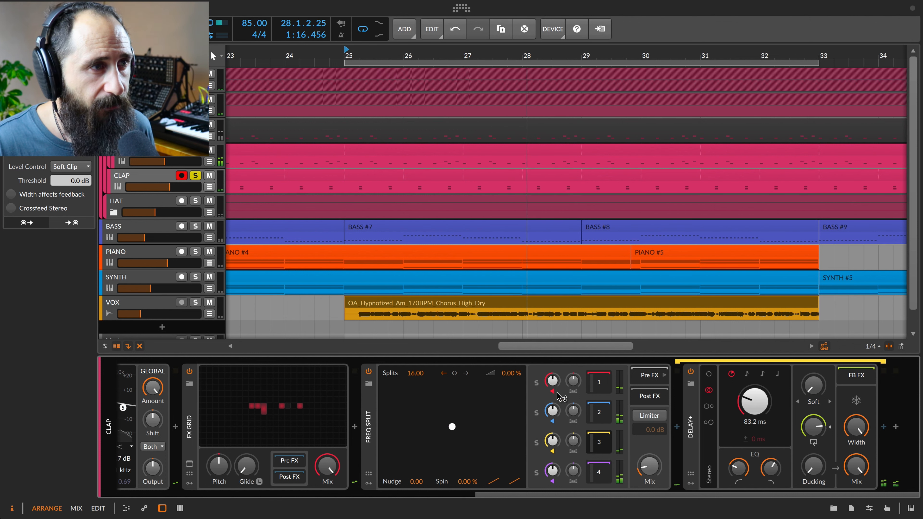
Adjust Freq Split's Mix, try higher and lower split counts, and settle Splits at 11.31
drag(650, 467, 654, 474)
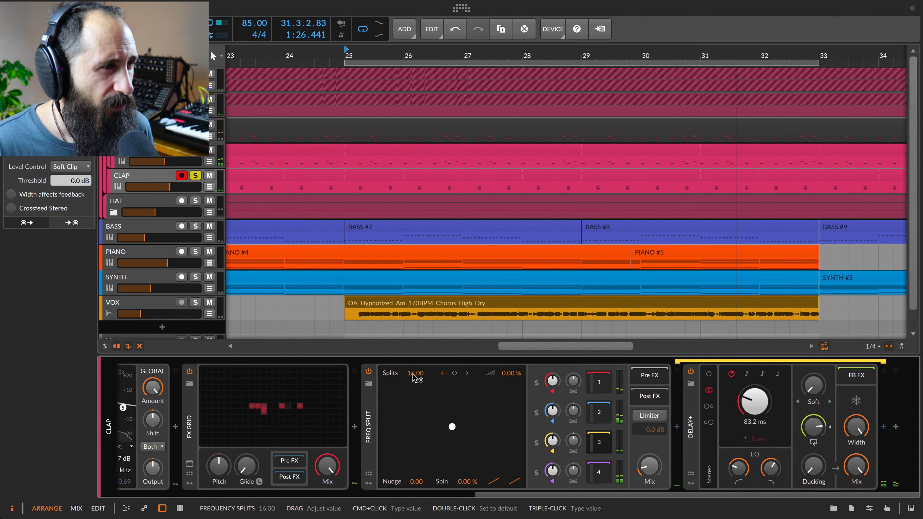
drag(416, 378, 415, 378)
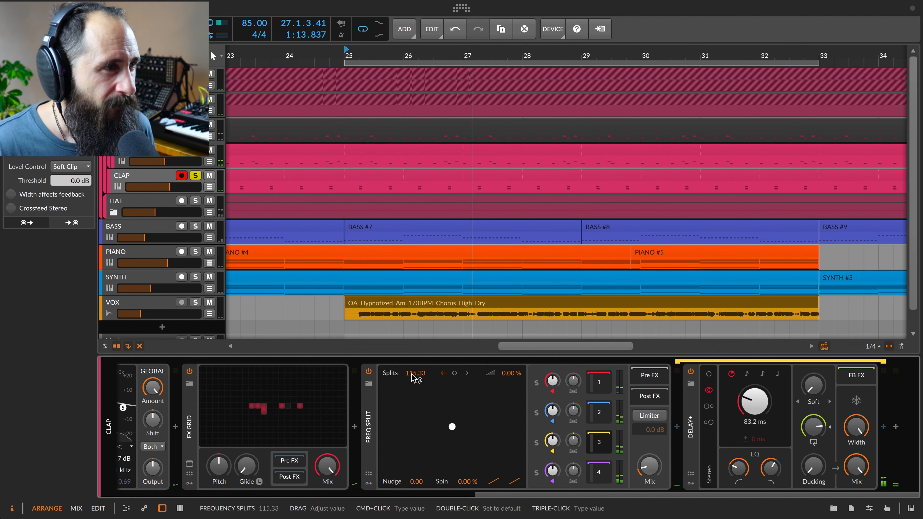
drag(415, 378, 416, 407)
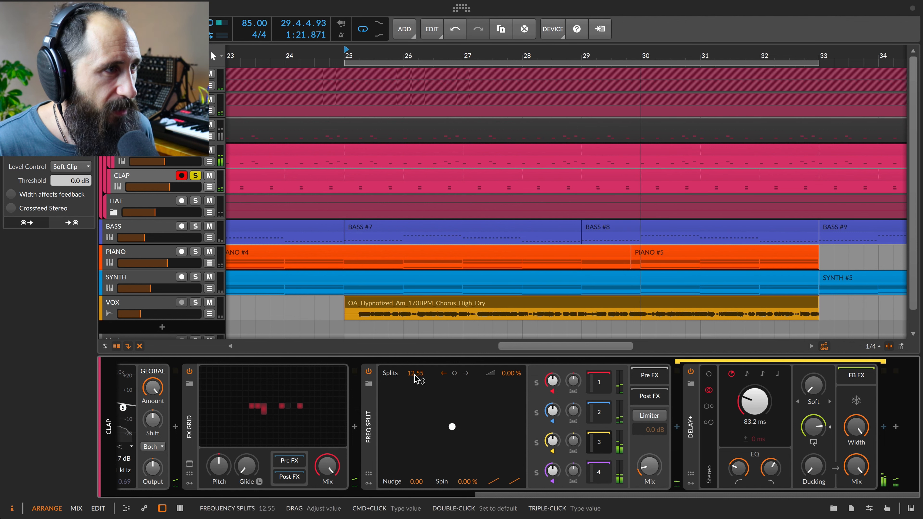
drag(415, 378, 416, 380)
Show Freq Split's modulator slots on the CLAP track and add a Classic LFO to the first slot
click(368, 483)
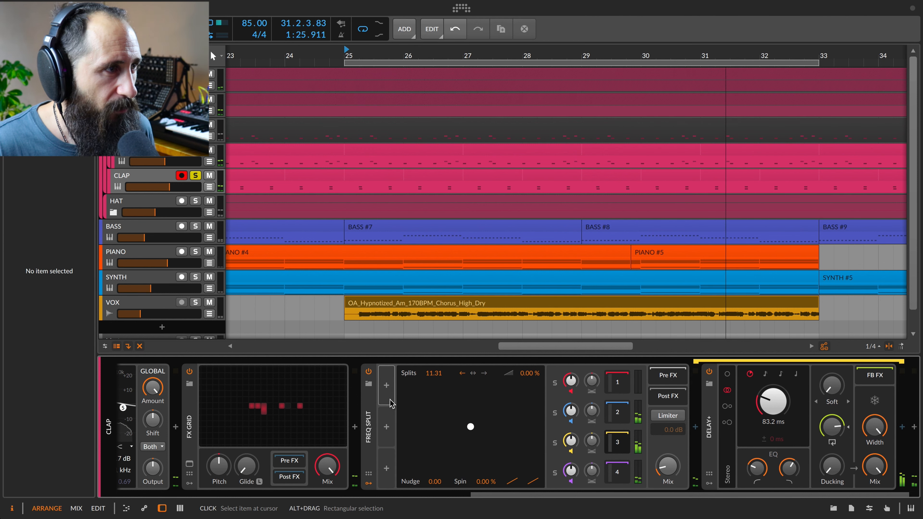
click(390, 390)
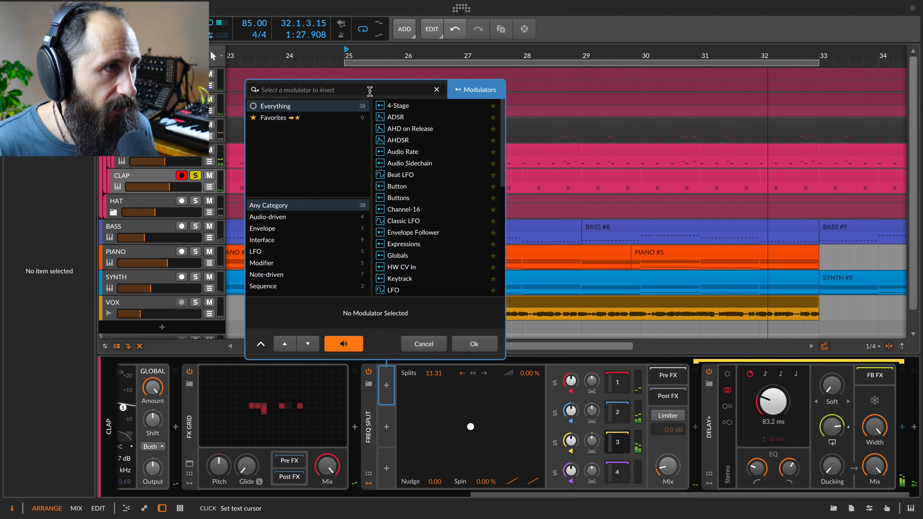
text(lfo)
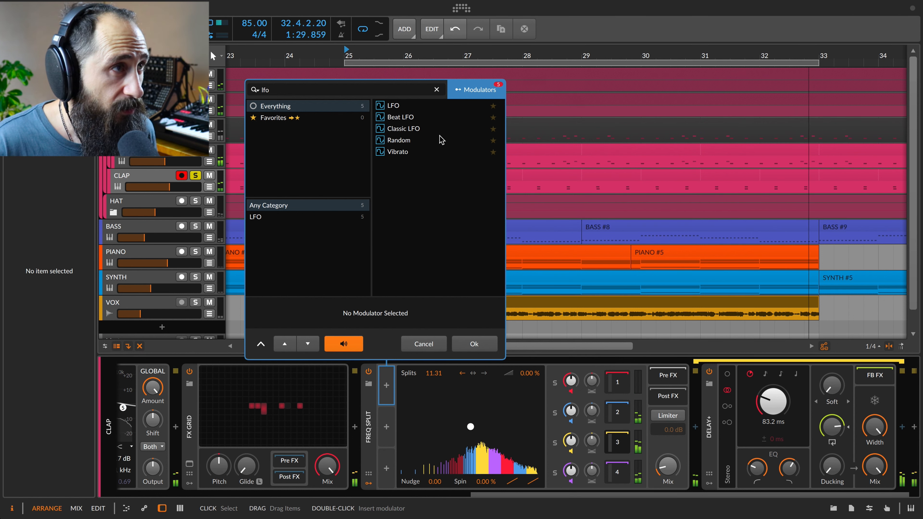
click(404, 128)
click(476, 345)
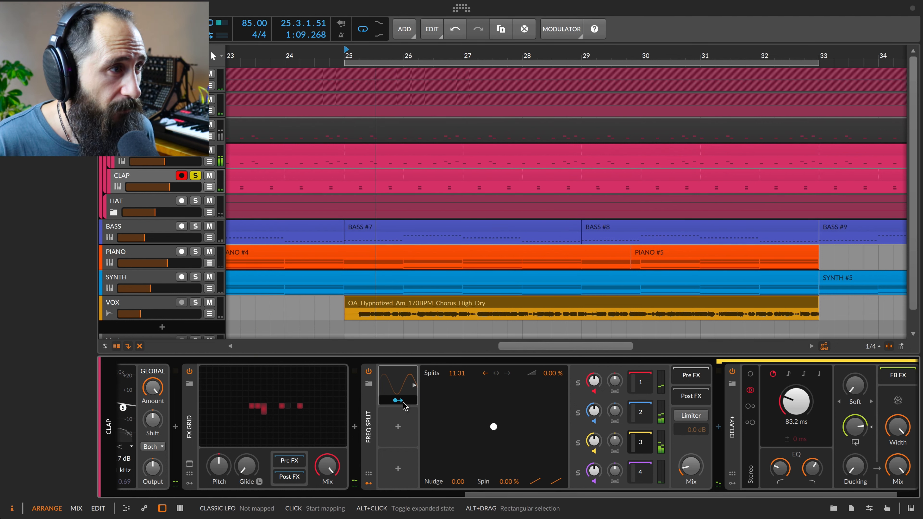
Map the Classic LFO to Freq Split's Nudge and slow the LFO rate to 0.12 Hz
drag(458, 480, 458, 475)
click(414, 386)
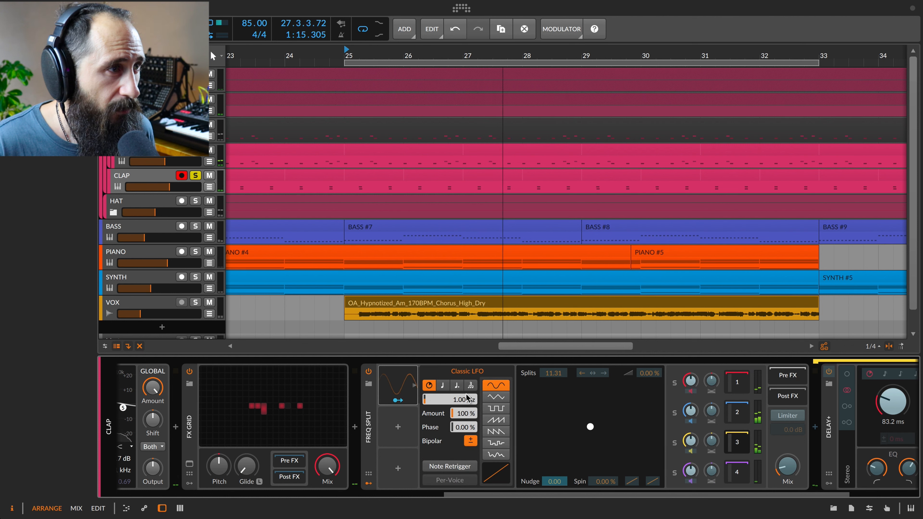
drag(468, 400, 468, 407)
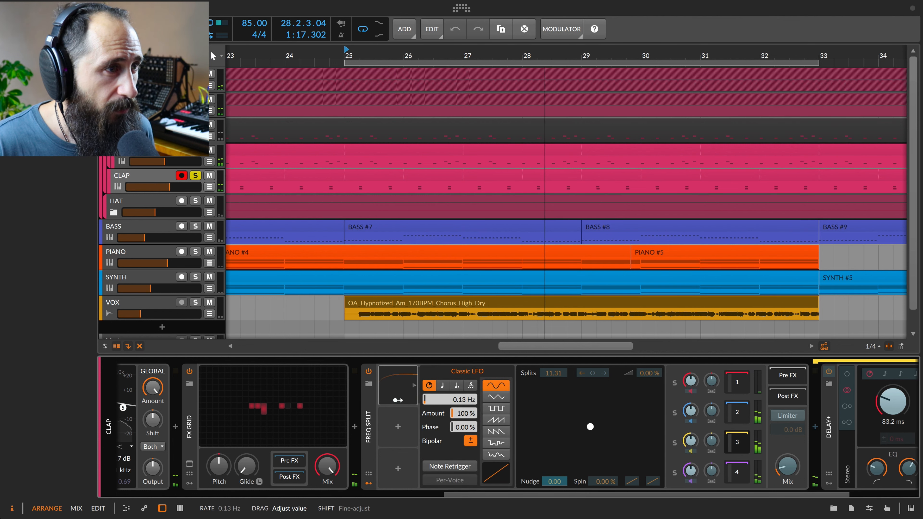
Set the Classic LFO's modulation amount on Freq Split's Nudge to 3.60
click(397, 401)
drag(555, 481, 554, 478)
scroll(552, 478, right, 4)
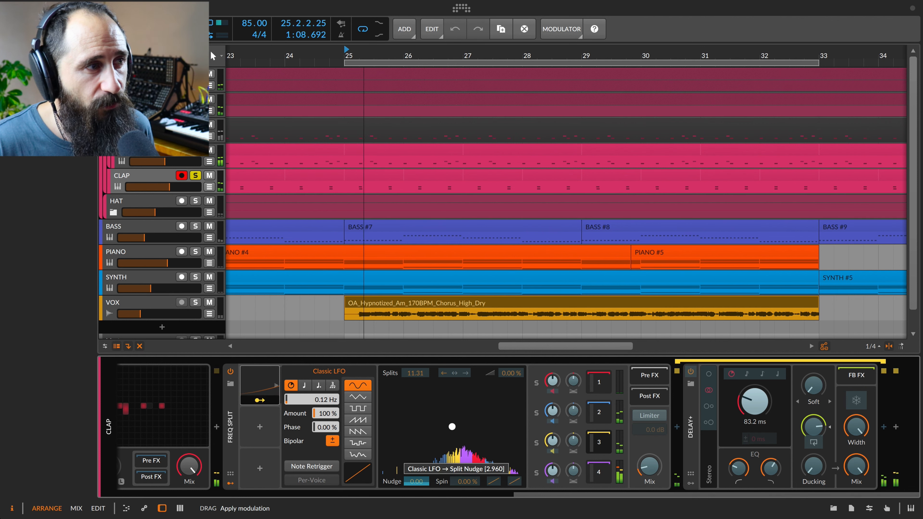
mouse_move(417, 482)
mouse_down()
mouse_move(420, 474)
mouse_move(427, 485)
mouse_up()
Add a Random modulator to the slot below the Classic LFO in Freq Split
scroll(420, 481, left, 1)
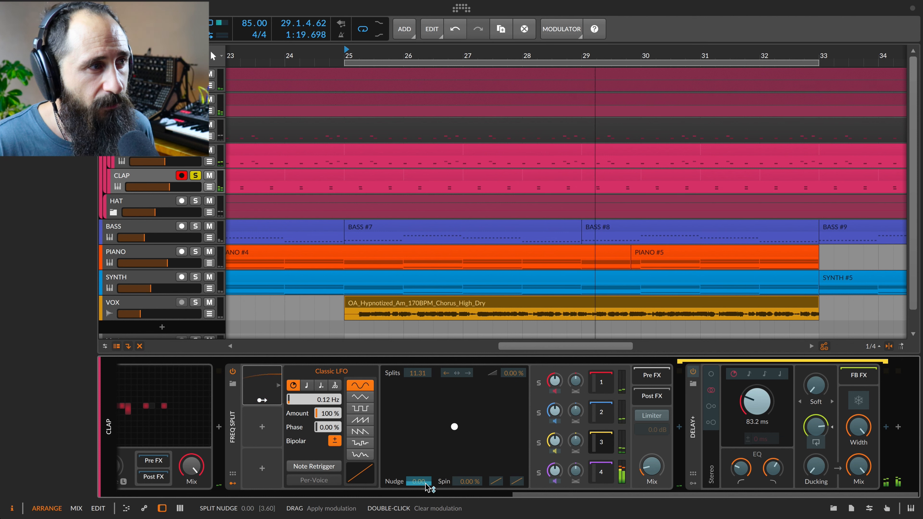
click(262, 429)
text(random)
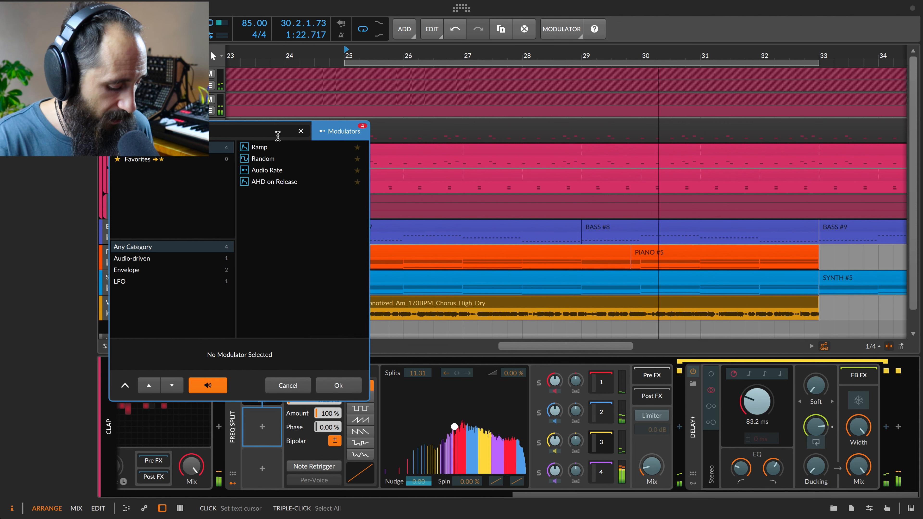
click(266, 148)
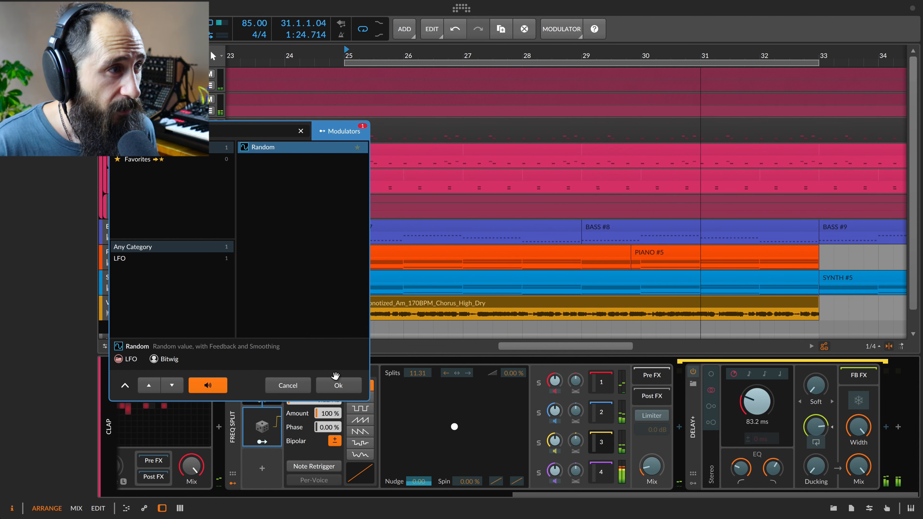
click(338, 386)
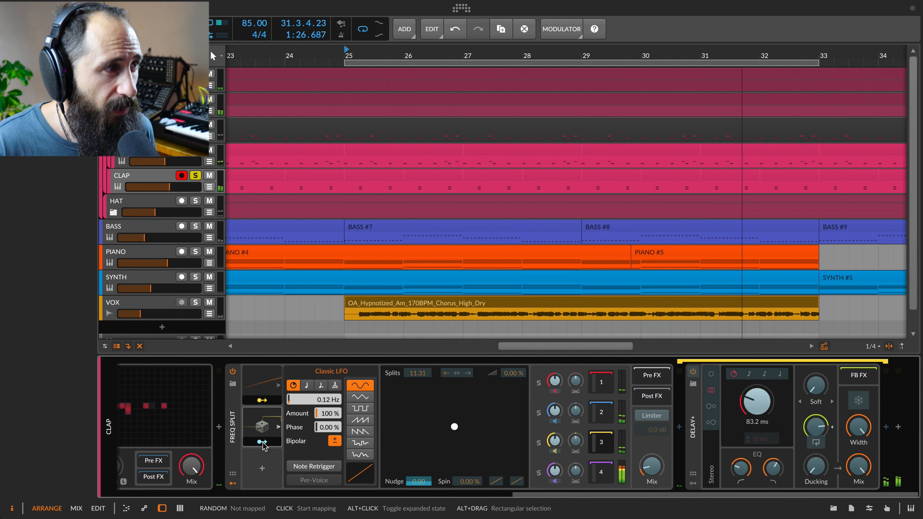
Map Random to the first split-curve control beside Spin, and readjust the Classic LFO's modulation amount on Nudge
drag(496, 481, 496, 475)
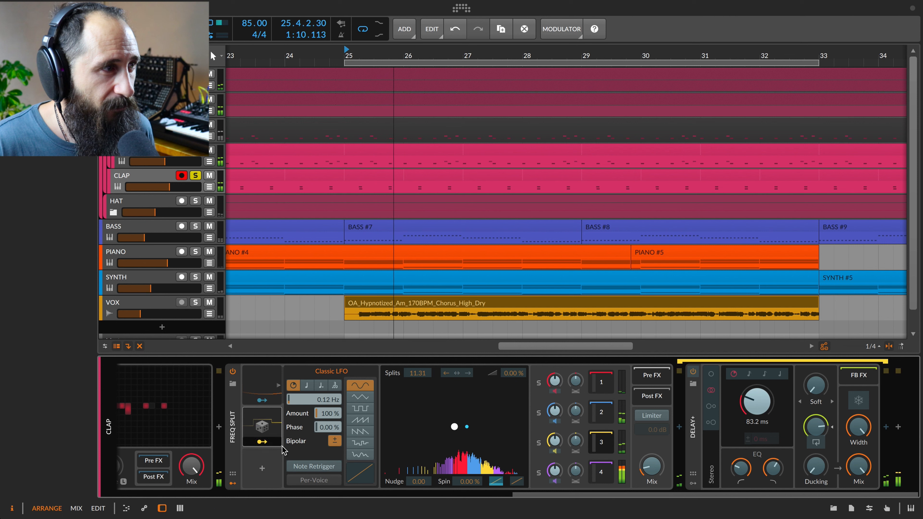
click(267, 404)
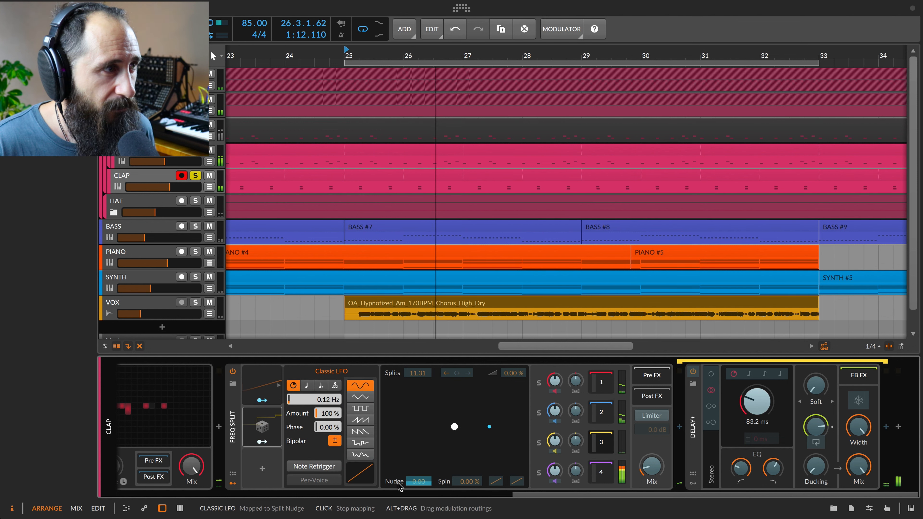
drag(418, 485, 421, 488)
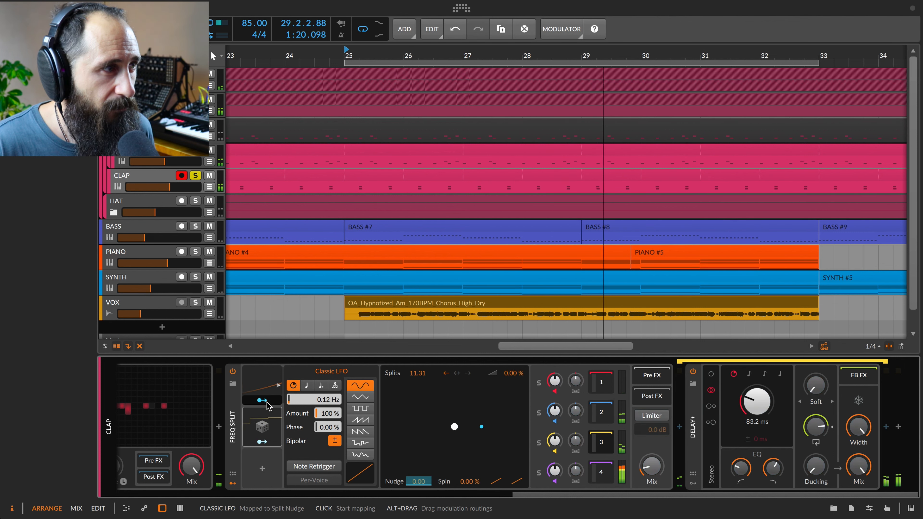
Try different wet levels on the CLAP track's Freq Split and set its Mix to 13.0 %
drag(661, 471, 660, 475)
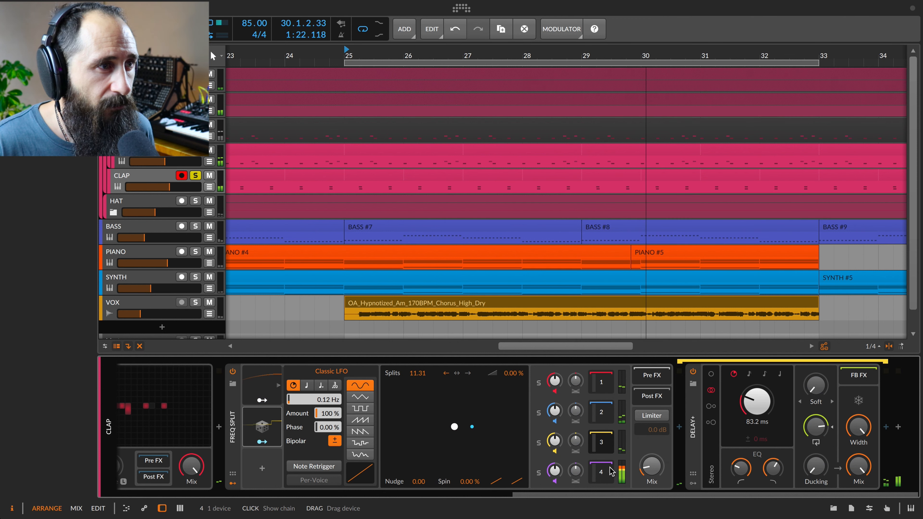
drag(816, 386, 816, 389)
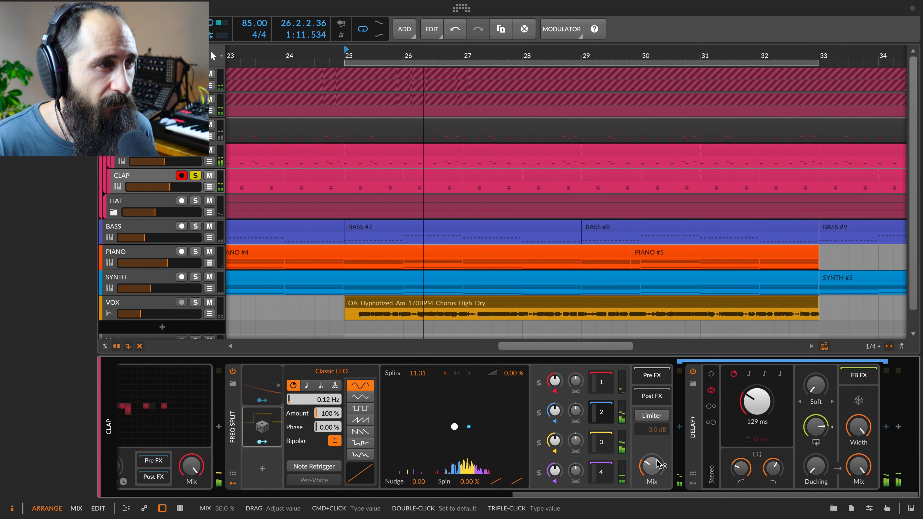
drag(659, 471, 660, 487)
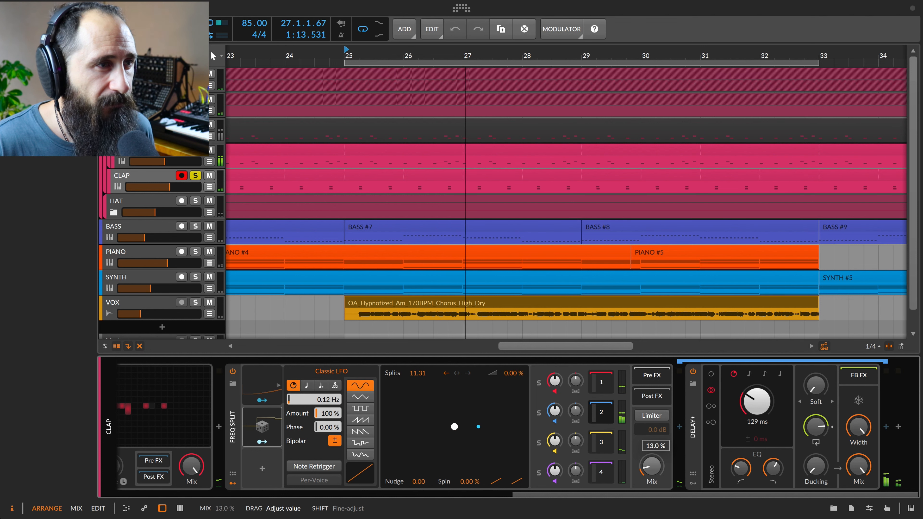
Add a Convolution device after Delay+ at the end of the CLAP track's device chain
click(885, 427)
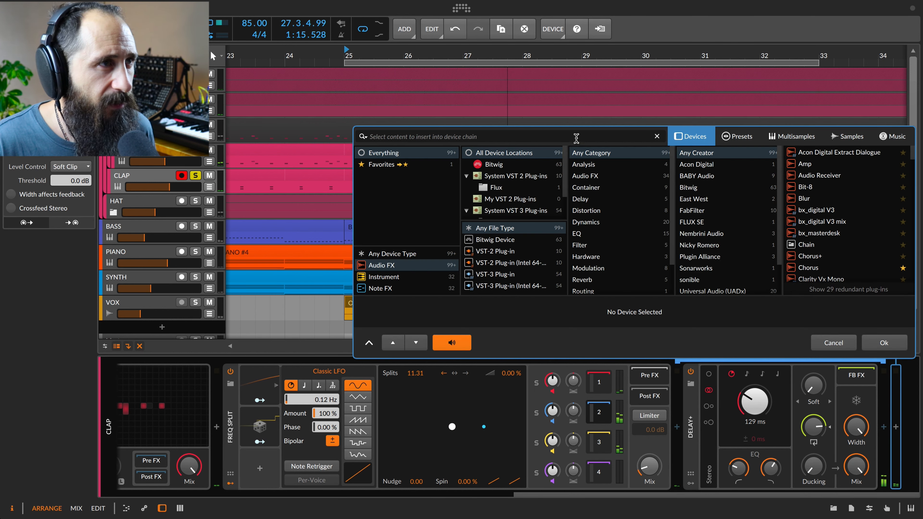
text(con)
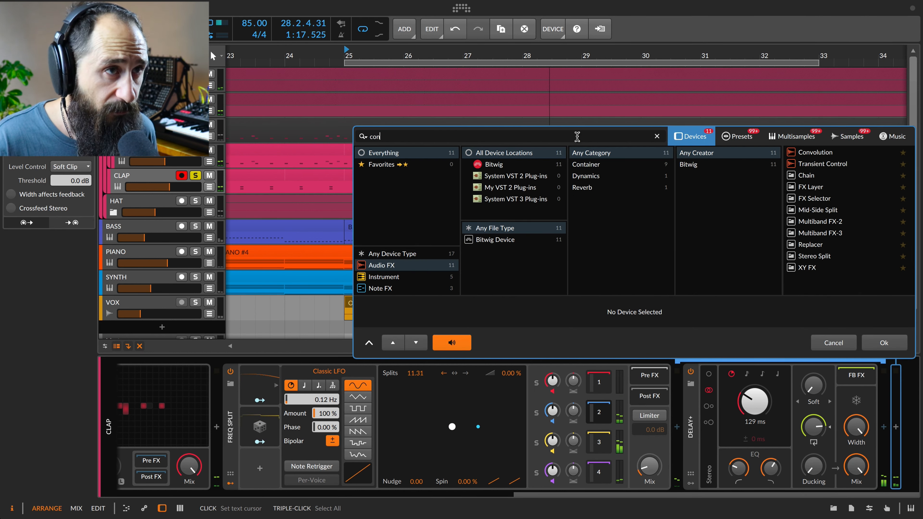
click(801, 156)
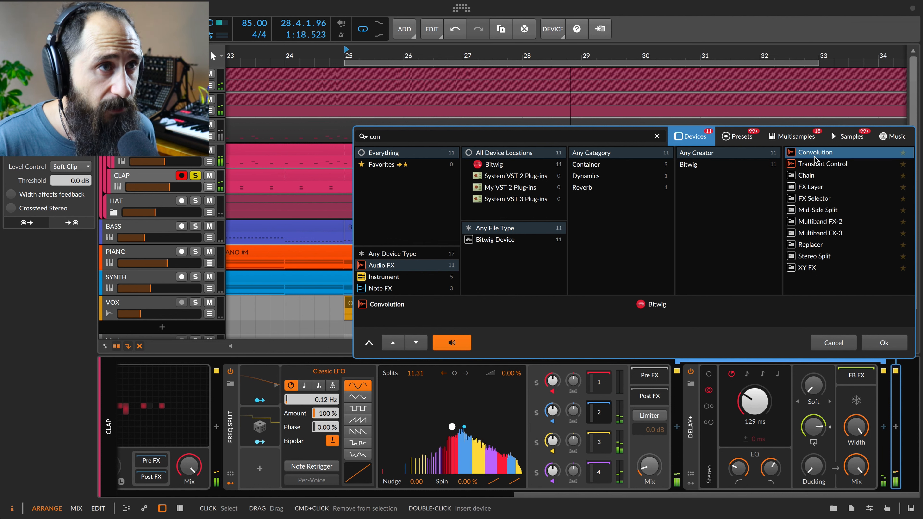
click(884, 342)
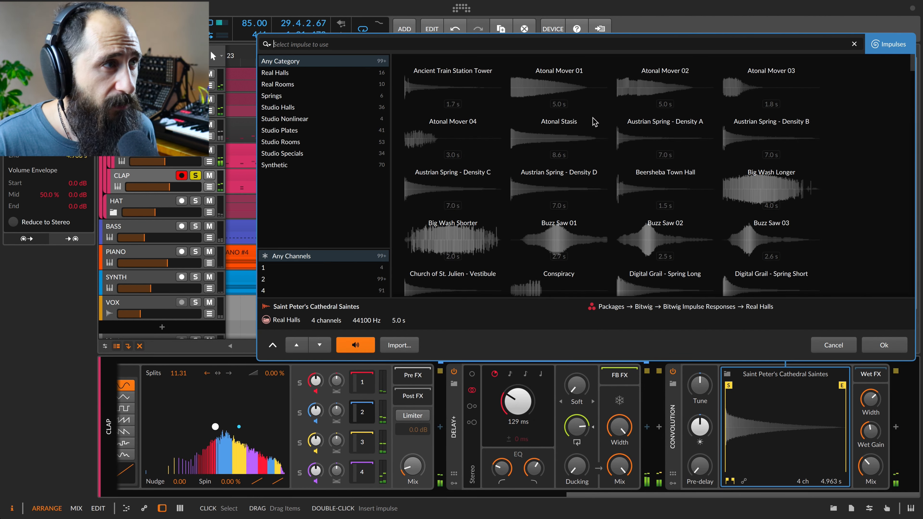
Load the Studio Plates impulse Rev480 - Snare Plate into Convolution and lower the device's Mix
click(306, 132)
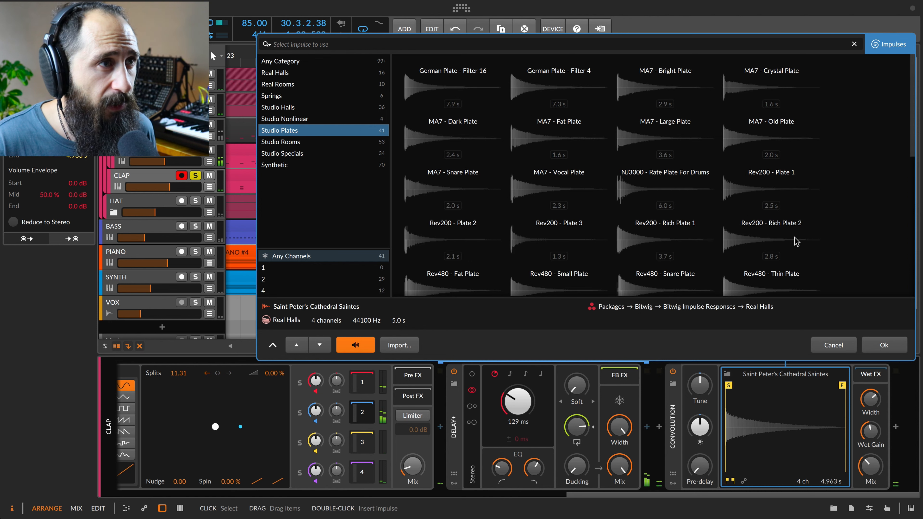
click(677, 280)
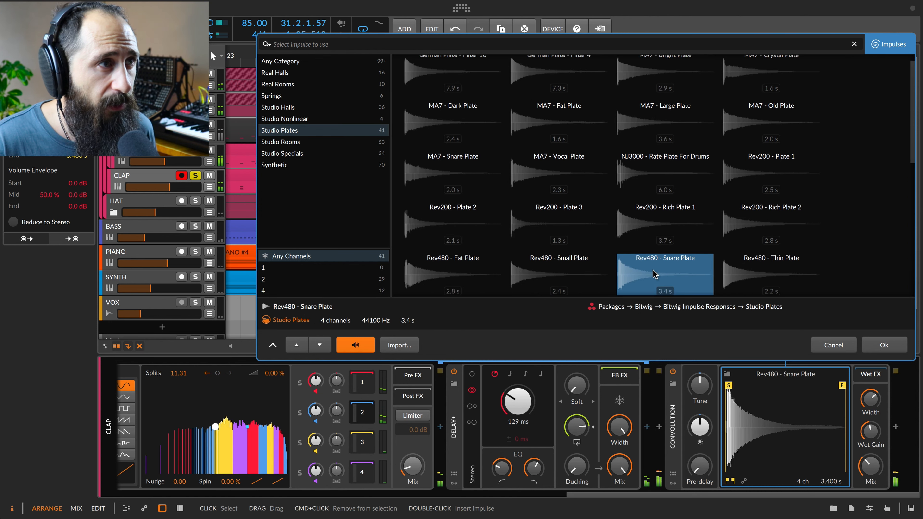
click(883, 345)
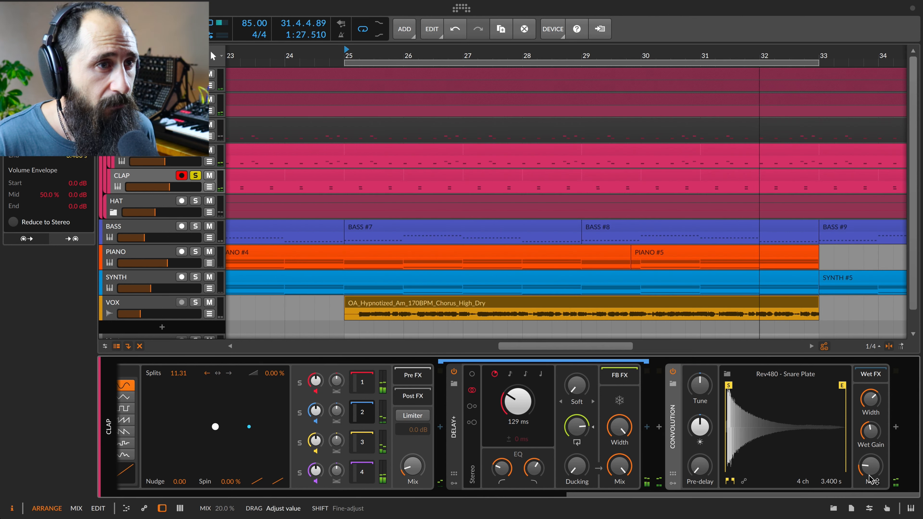
drag(873, 470, 876, 476)
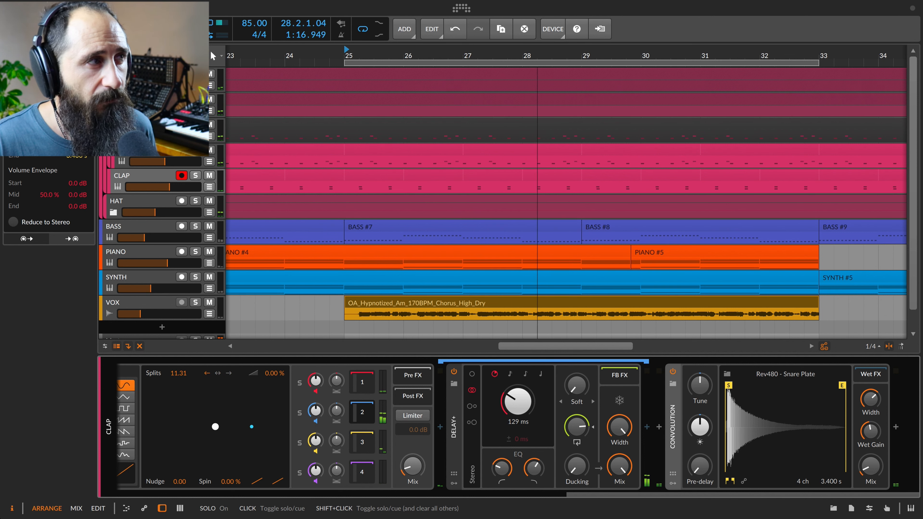
Solo the HAT track and add a Freq Split after its FX Layer
click(196, 201)
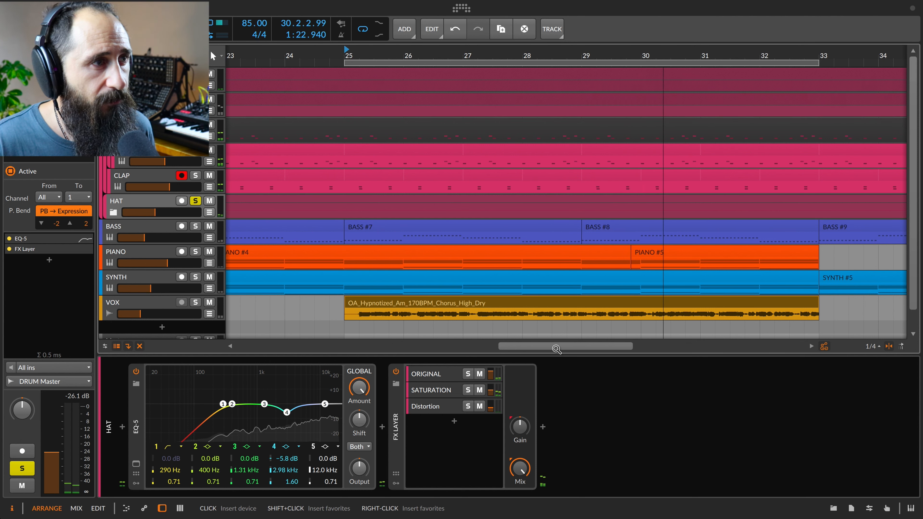
click(542, 428)
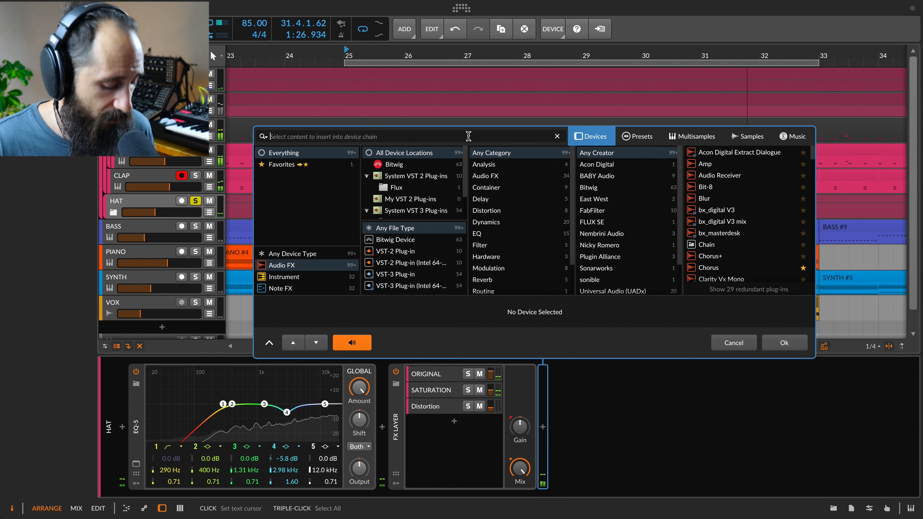
text(fre)
click(713, 164)
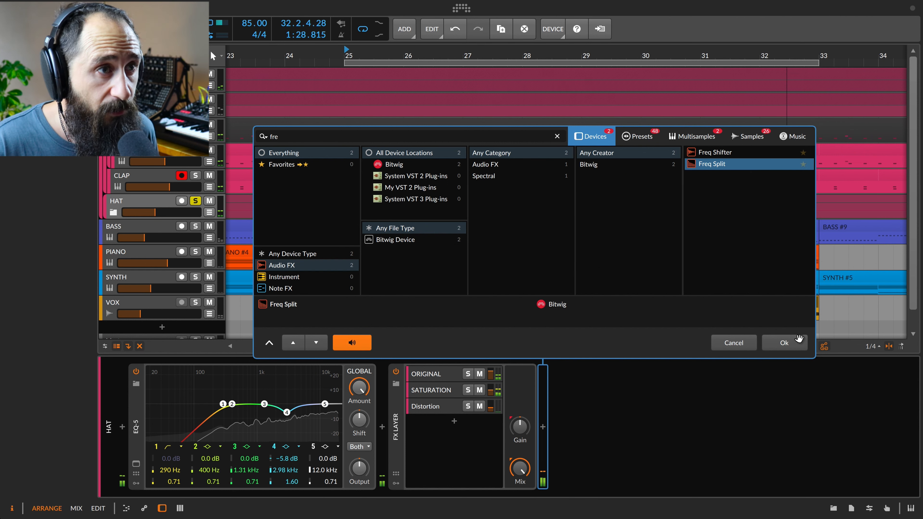
click(784, 343)
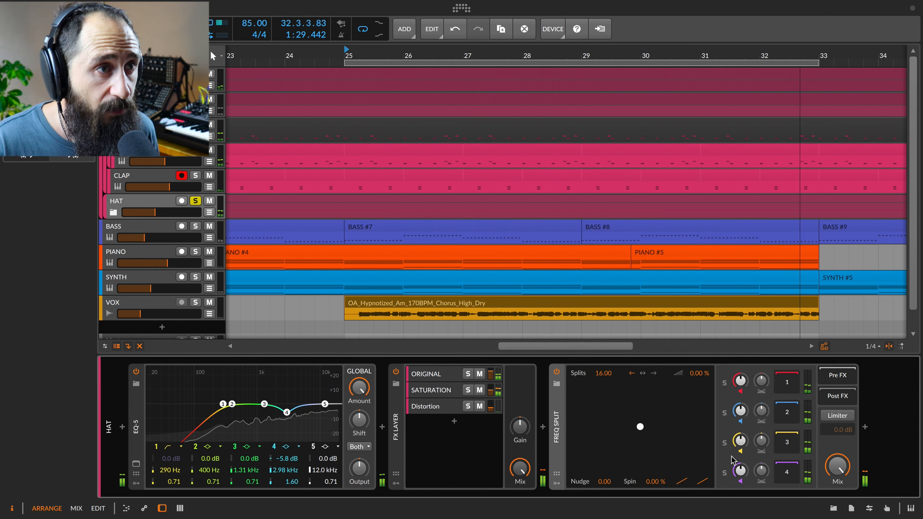
Add a Delay+ after Freq Split on the HAT track
click(865, 426)
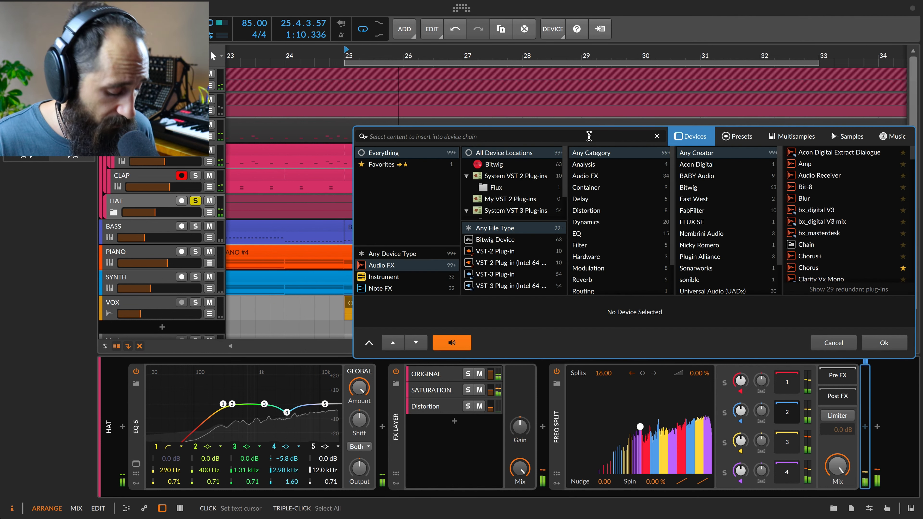
text(del)
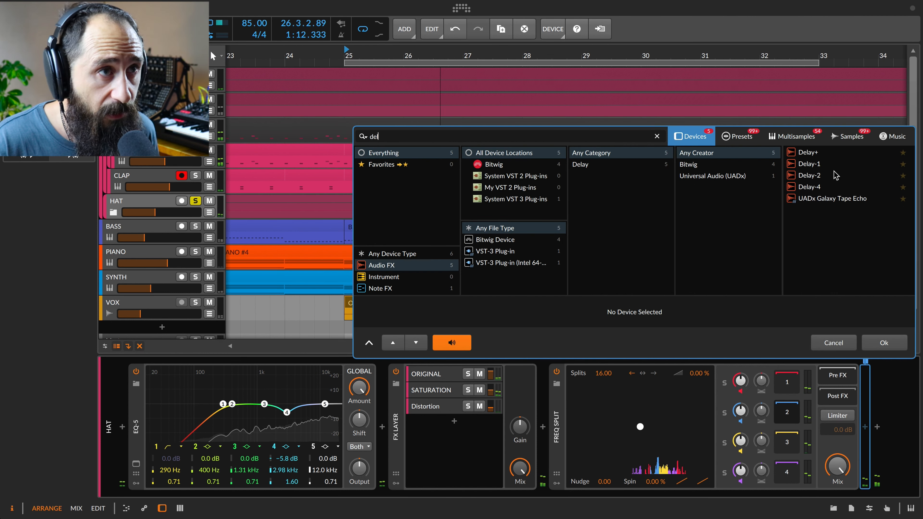
click(808, 152)
click(884, 342)
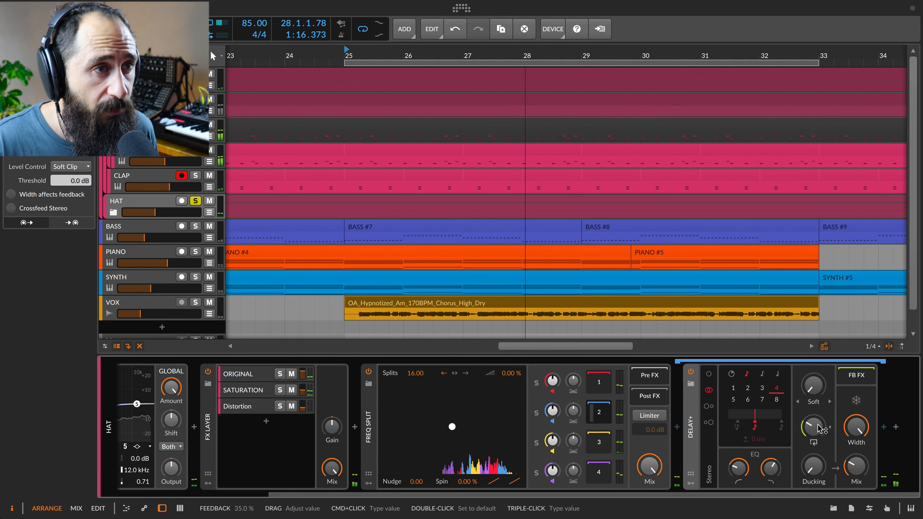
Configure the HAT track's Delay+ as Mono with raised feedback, an unsynced 88.2 ms delay time and 100 % Mix
drag(813, 427, 813, 414)
click(731, 374)
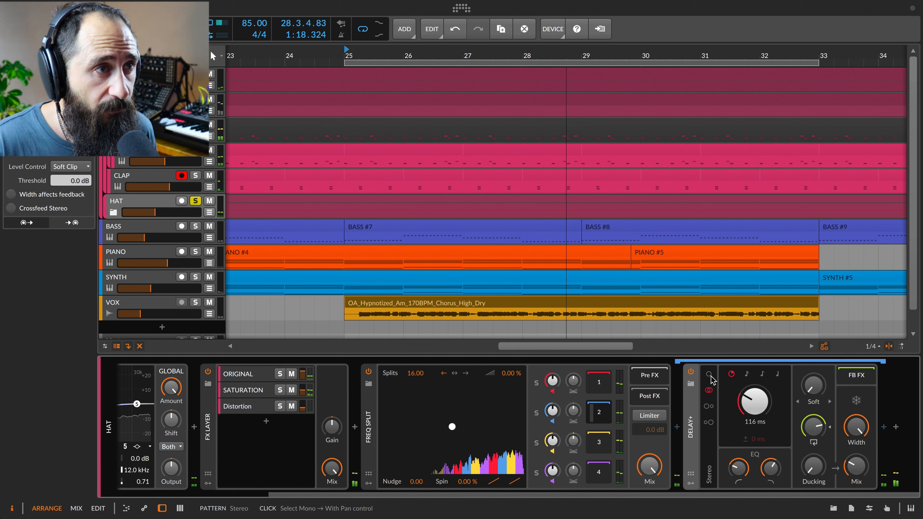
click(709, 374)
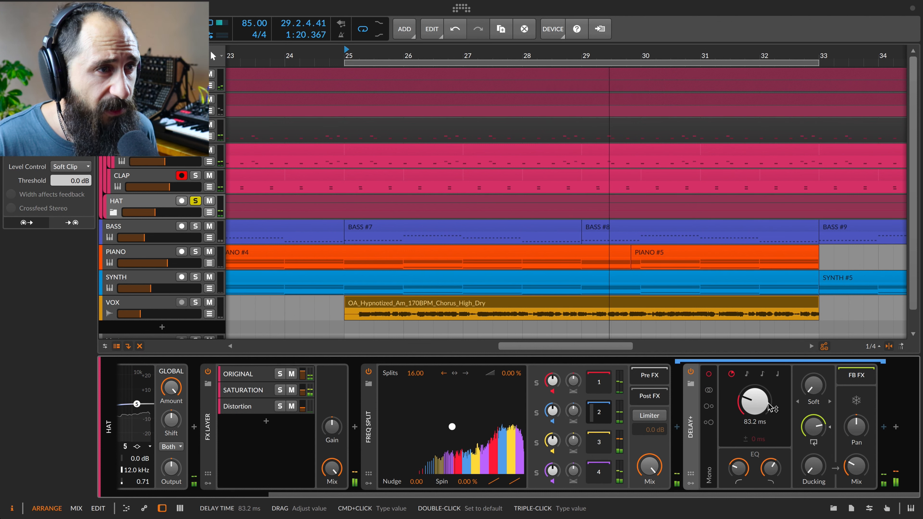
drag(755, 401, 776, 406)
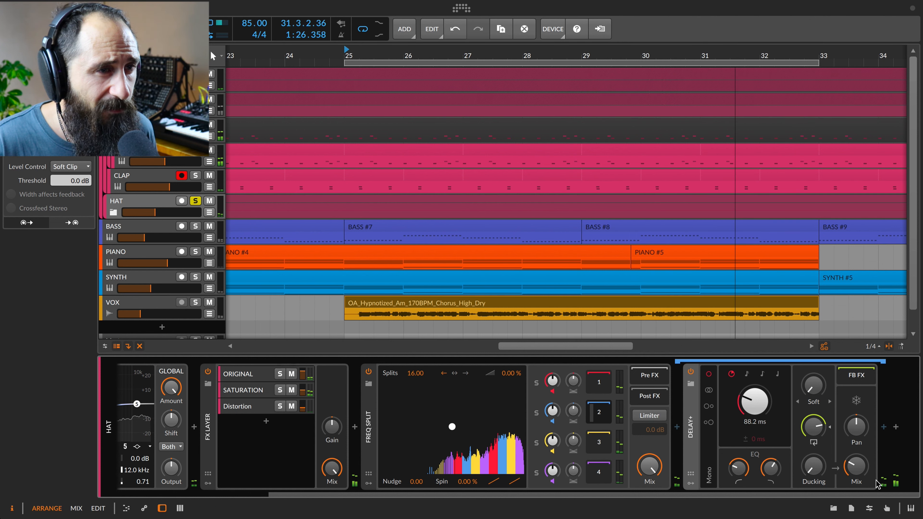
drag(858, 467, 858, 466)
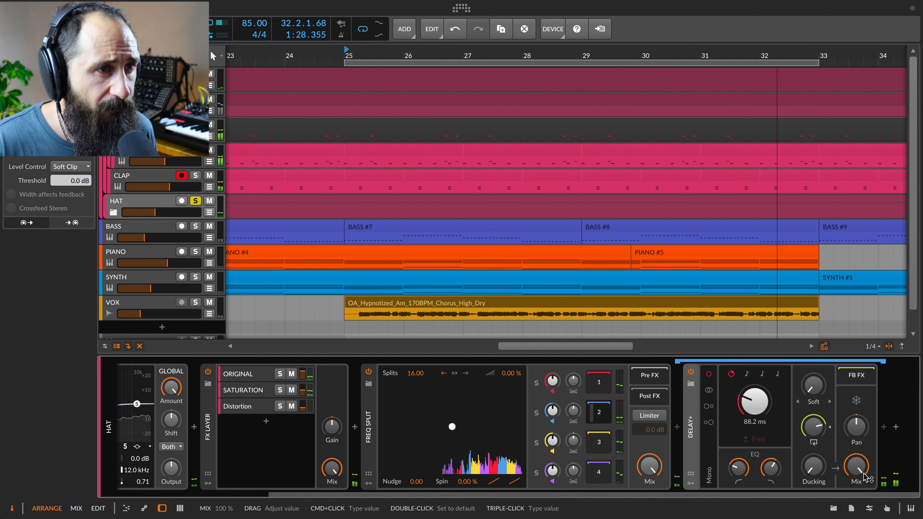
Lower the Mix of the HAT track's Freq Split and set its Splits to 6.50
drag(651, 467, 650, 478)
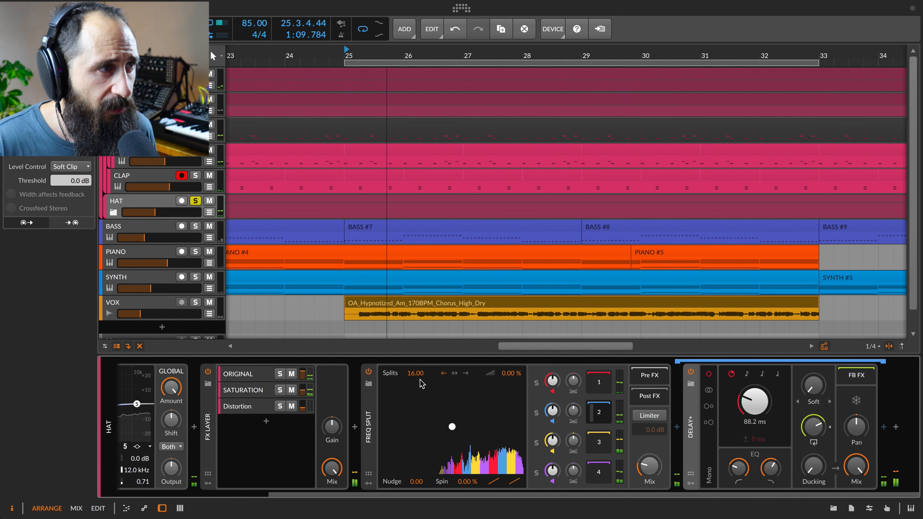
mouse_move(405, 387)
mouse_down()
mouse_move(405, 404)
mouse_move(415, 372)
mouse_up()
Add a Random modulator to the HAT track's Freq Split and map it to Bend with an amount of 0.460
click(368, 483)
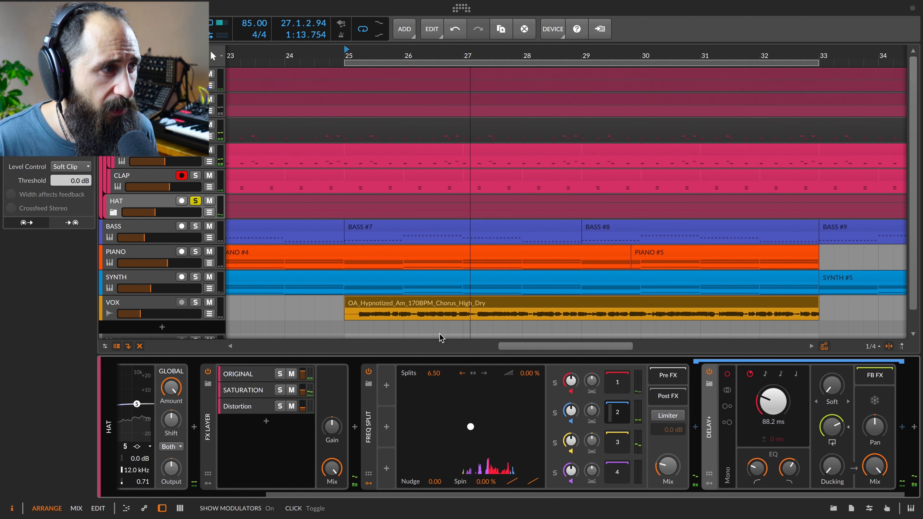
click(392, 395)
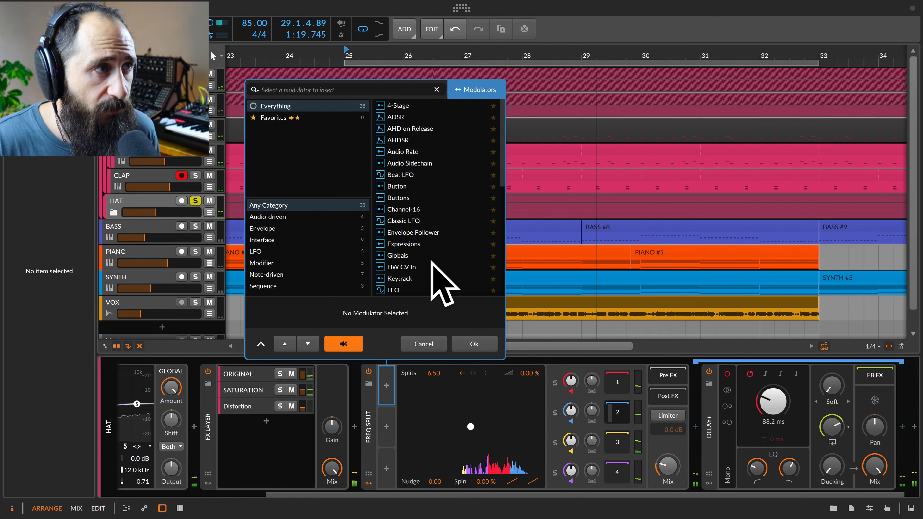
text(lfo)
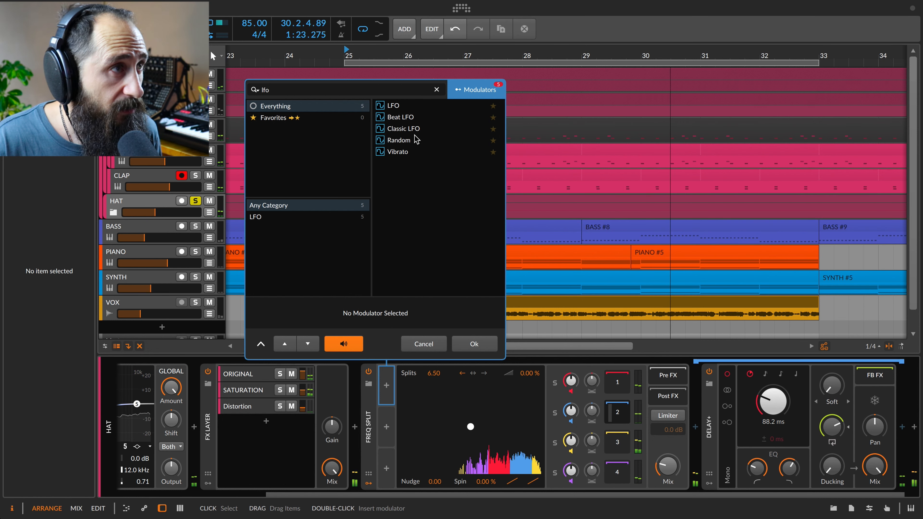
click(440, 140)
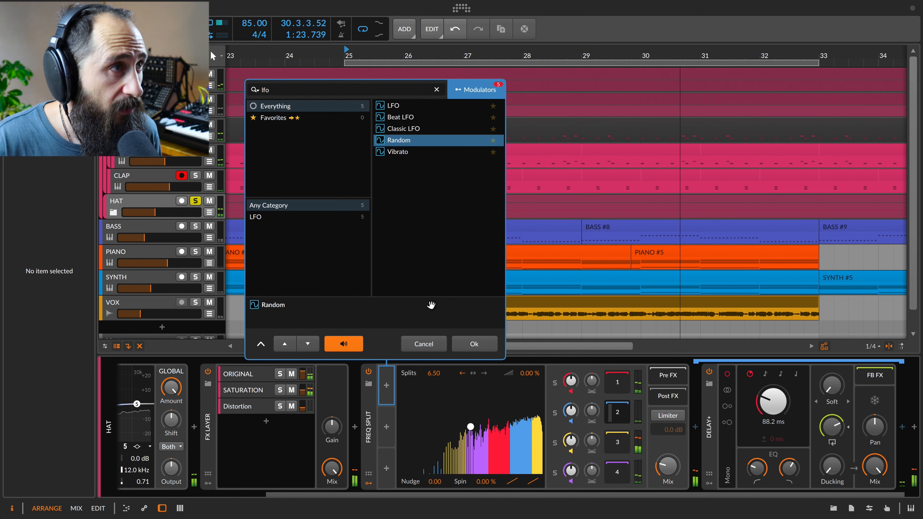
click(475, 345)
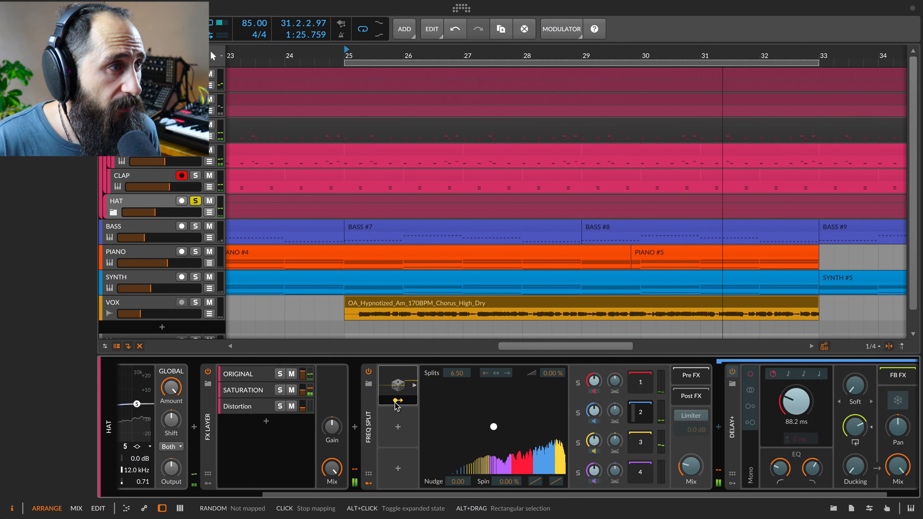
drag(537, 483, 537, 456)
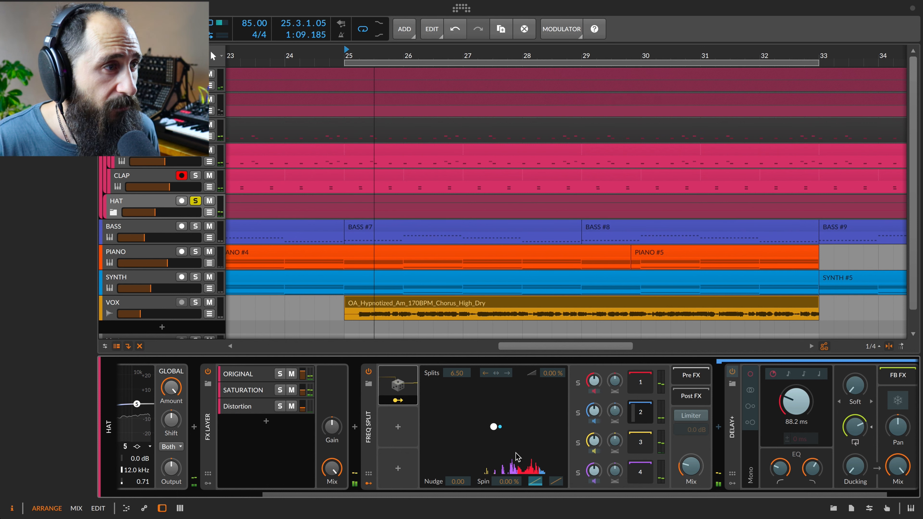
Add a Classic LFO below Random and map it to the second split-curve control beside Spin
click(396, 431)
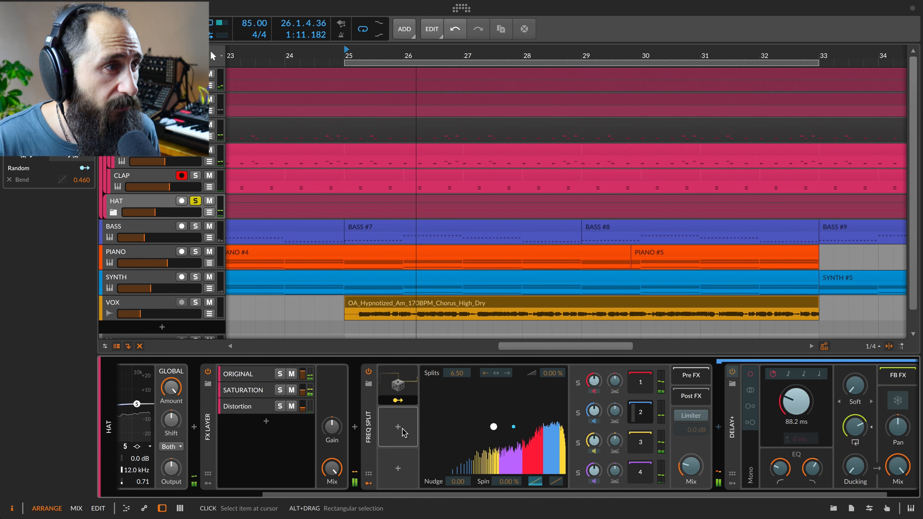
click(391, 427)
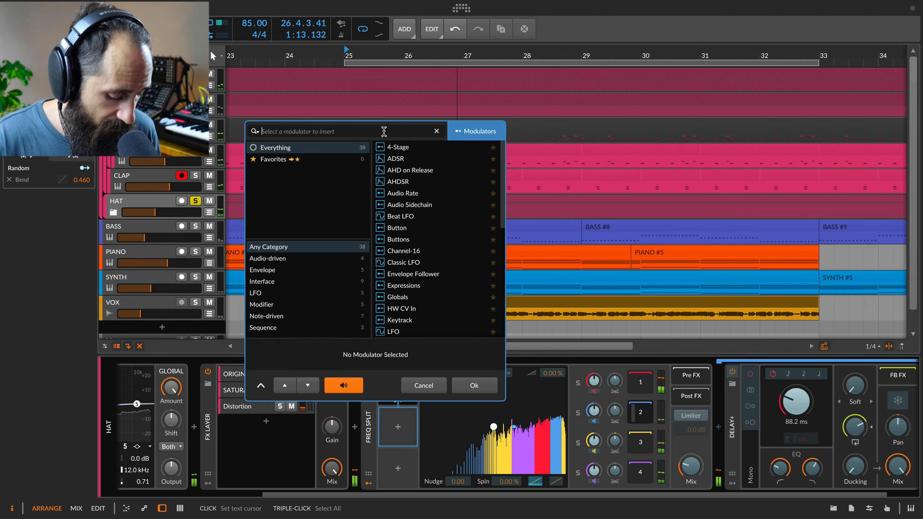
text(lfo)
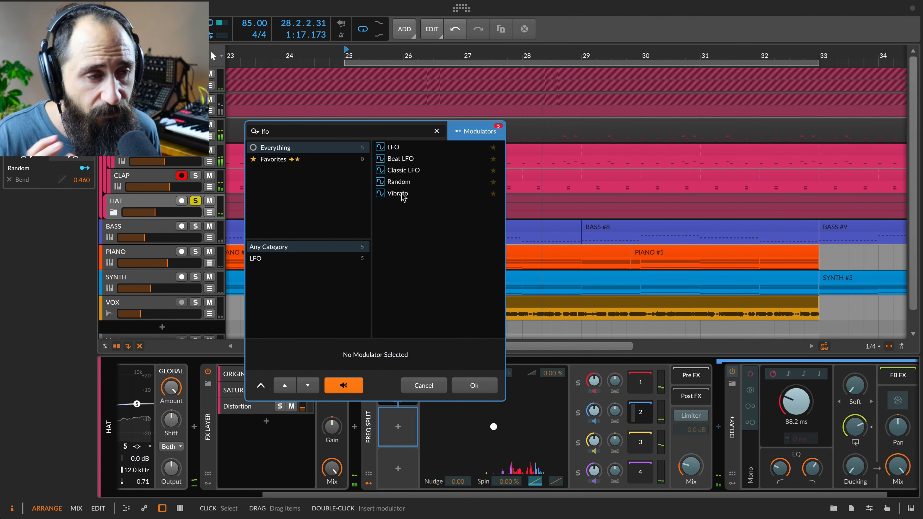
click(412, 172)
key(Return)
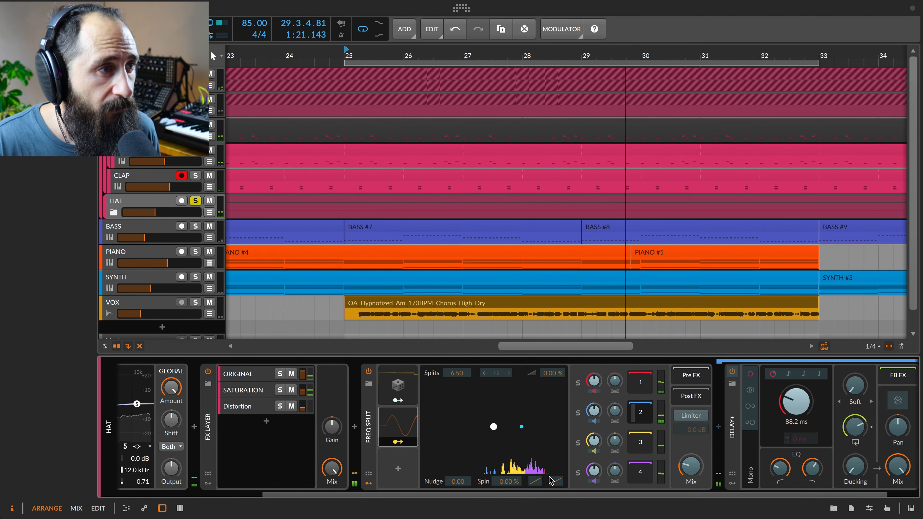
mouse_move(550, 477)
mouse_down()
mouse_move(549, 469)
mouse_move(556, 482)
mouse_up()
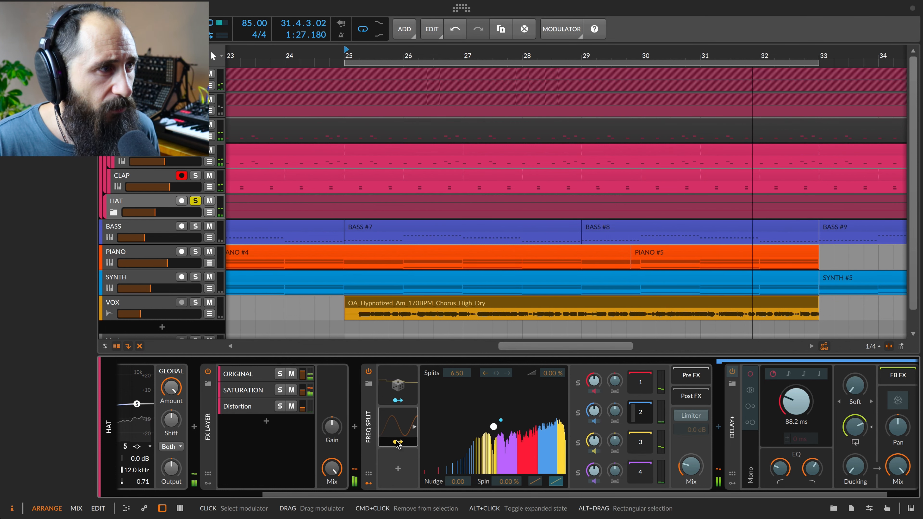
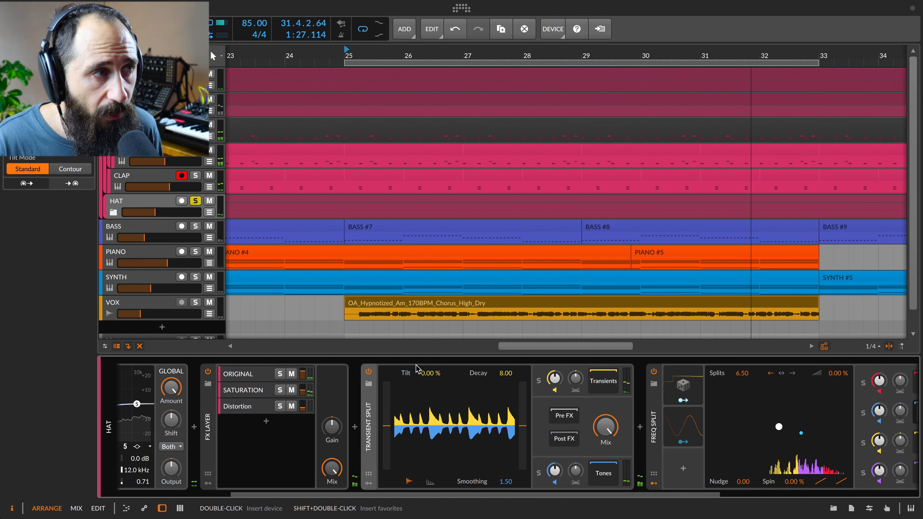
Reset the Tilt of the HAT track's Transient Split to its default and set the Transients/Tones blend to 86.0 %
mouse_move(433, 378)
mouse_down()
mouse_move(432, 396)
mouse_move(434, 378)
mouse_up()
double_click(431, 374)
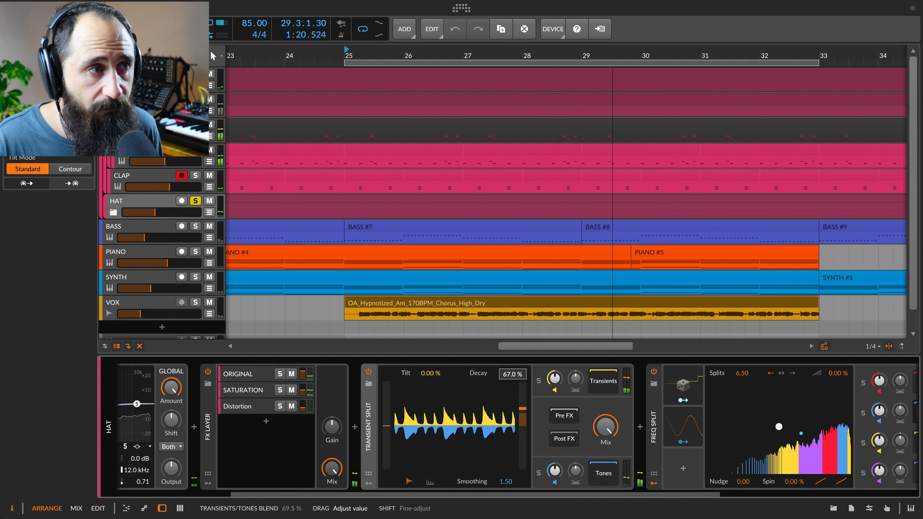
drag(526, 426, 526, 400)
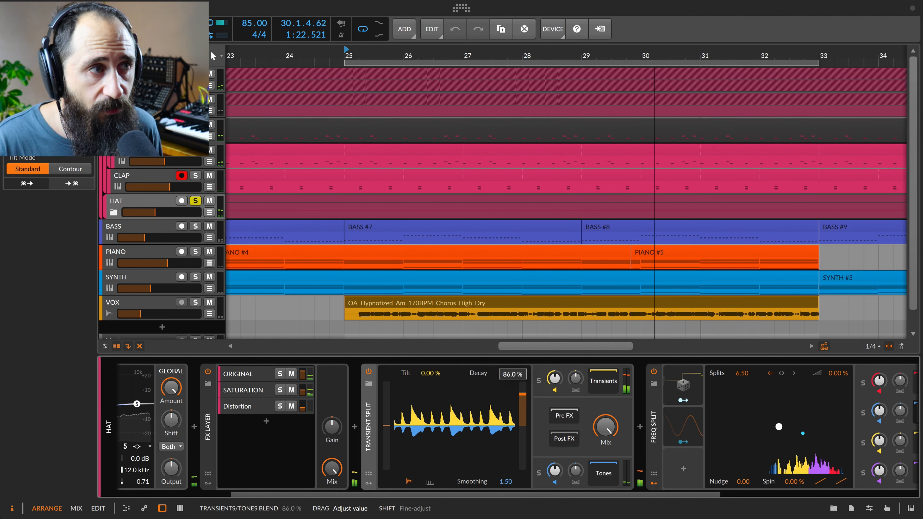
scroll(525, 413, down, 3)
scroll(526, 414, up, 1)
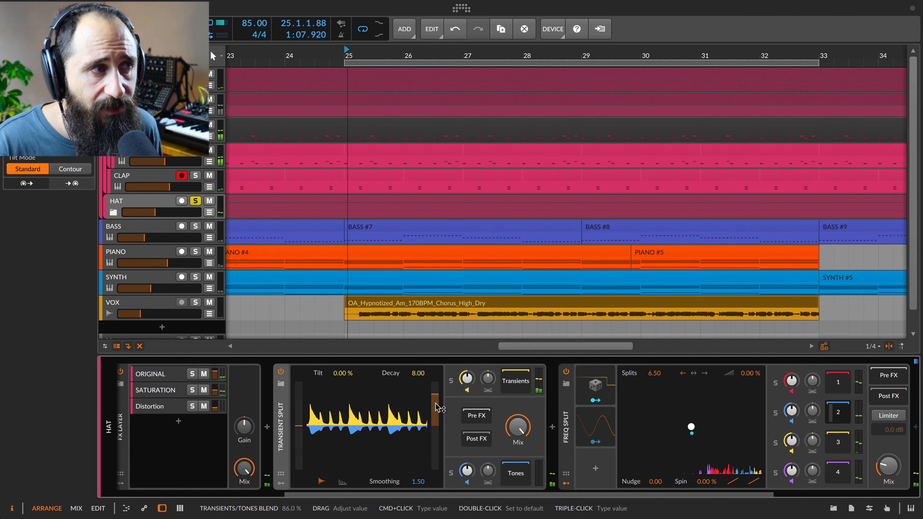
Set the HAT track's Transients/Tones blend to 93.6 % and lower the rate of the Freq Split's Classic LFO
mouse_move(433, 424)
mouse_down()
mouse_move(433, 441)
mouse_move(433, 418)
mouse_up()
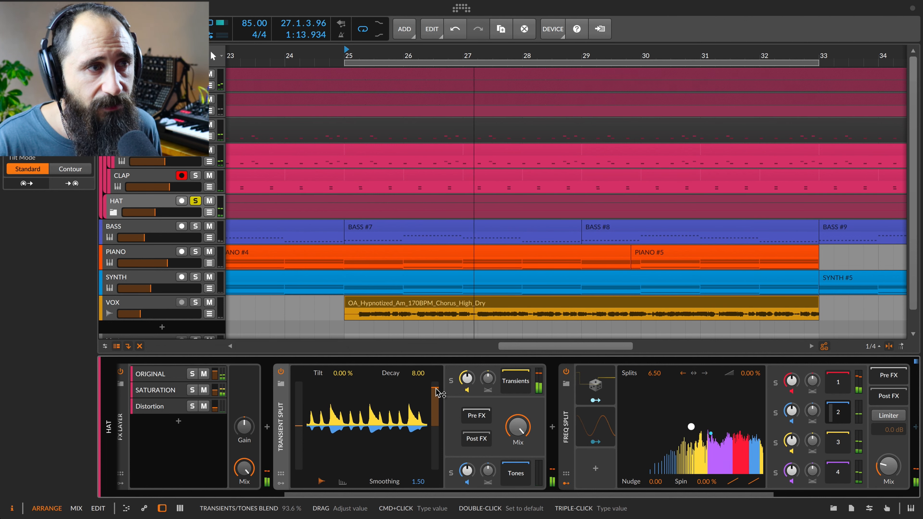
scroll(466, 415, right, 3)
scroll(467, 414, right, 3)
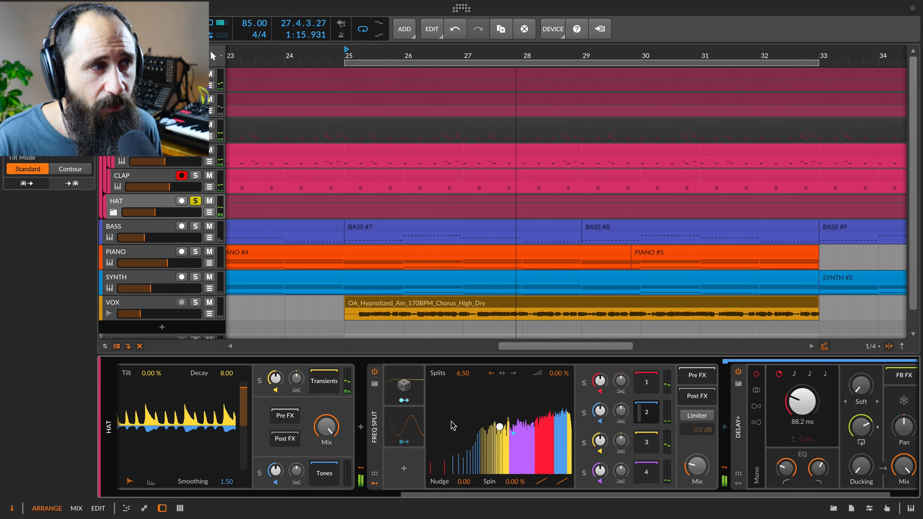
click(368, 428)
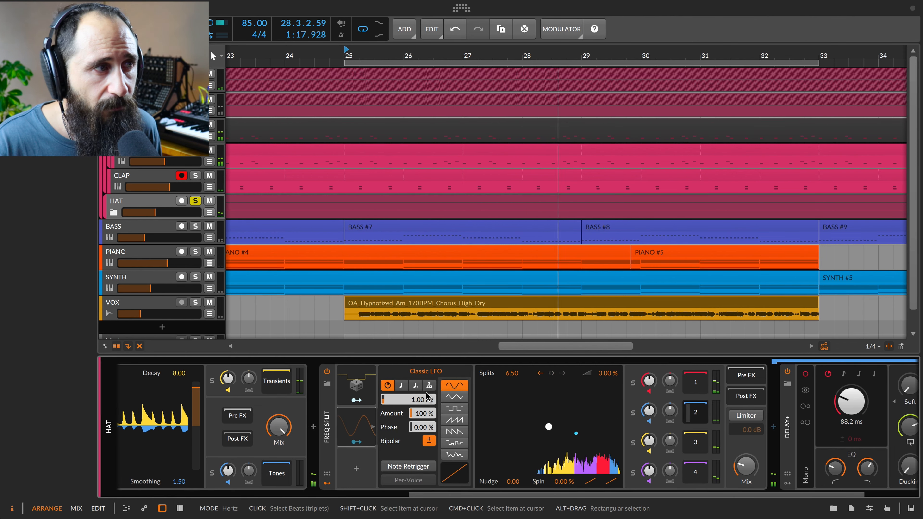
drag(408, 400, 408, 400)
click(371, 428)
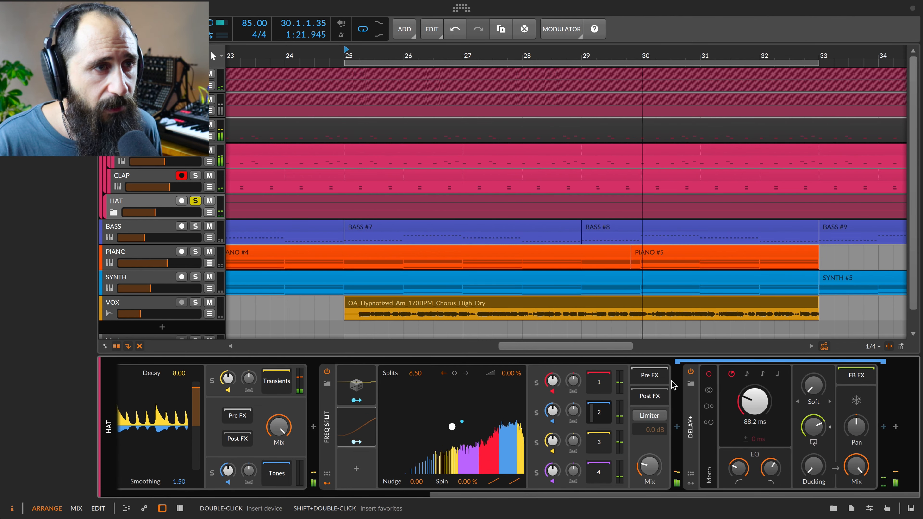
Insert a Pitch Shifter between Freq Split and Delay+ on the HAT track and set its pitch shift to -1.66 st
click(677, 427)
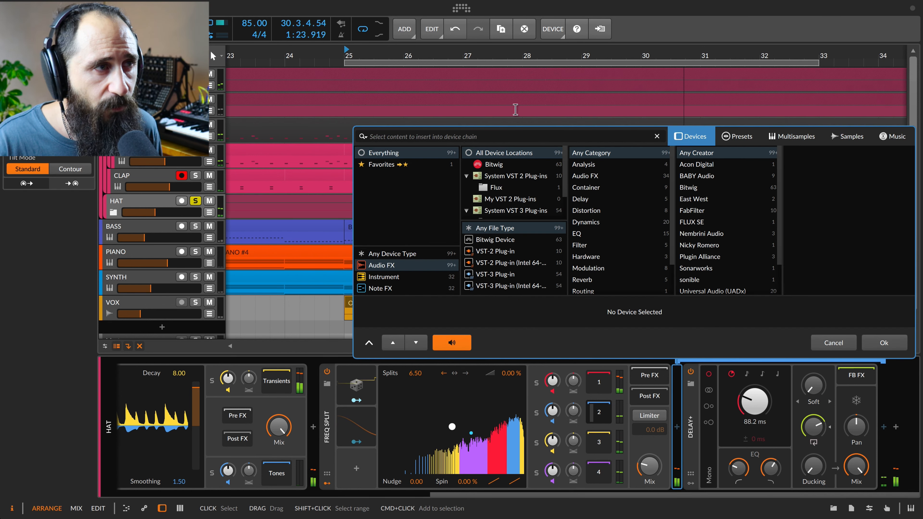
text(pi)
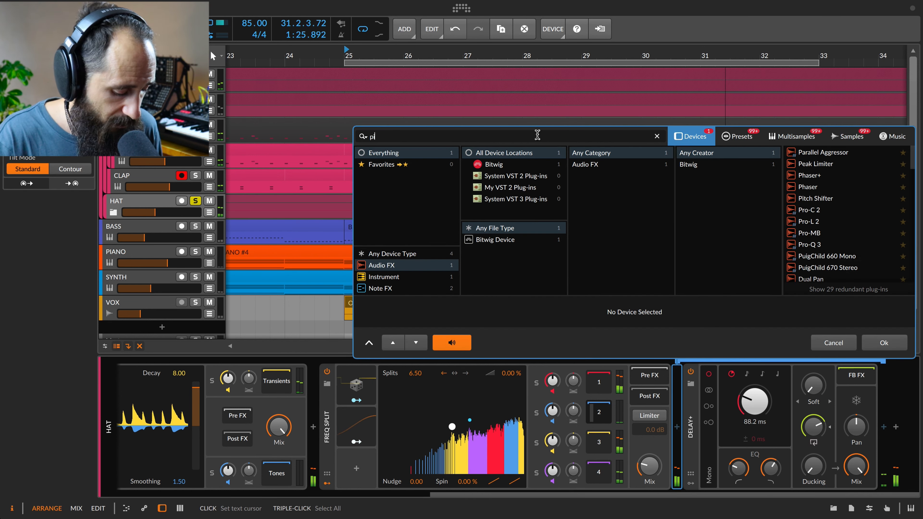
click(818, 152)
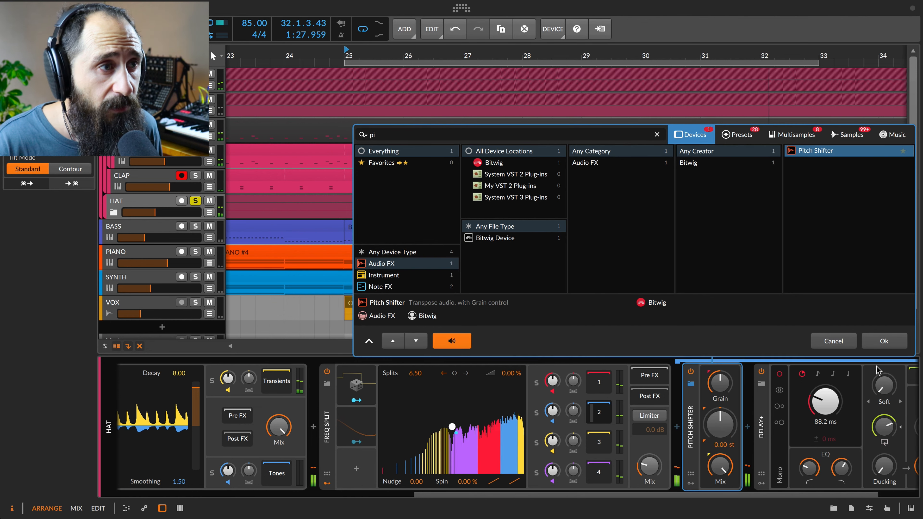
click(885, 342)
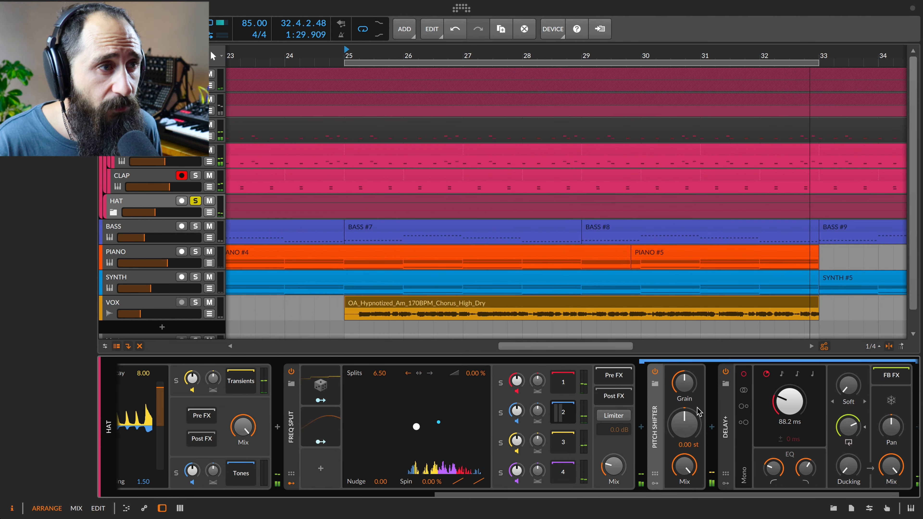
mouse_move(686, 424)
mouse_down()
mouse_move(686, 434)
mouse_move(690, 425)
mouse_up()
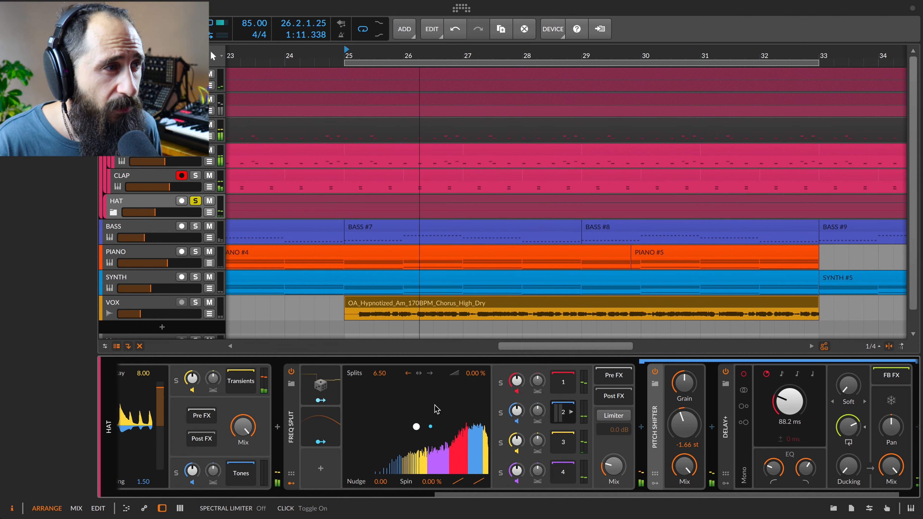
Try different Splits amounts in the HAT track's Freq Split, ending at 10.55, and set the Pitch Shifter to -1.87 st
mouse_move(382, 378)
mouse_down()
mouse_move(382, 386)
mouse_move(381, 374)
mouse_up()
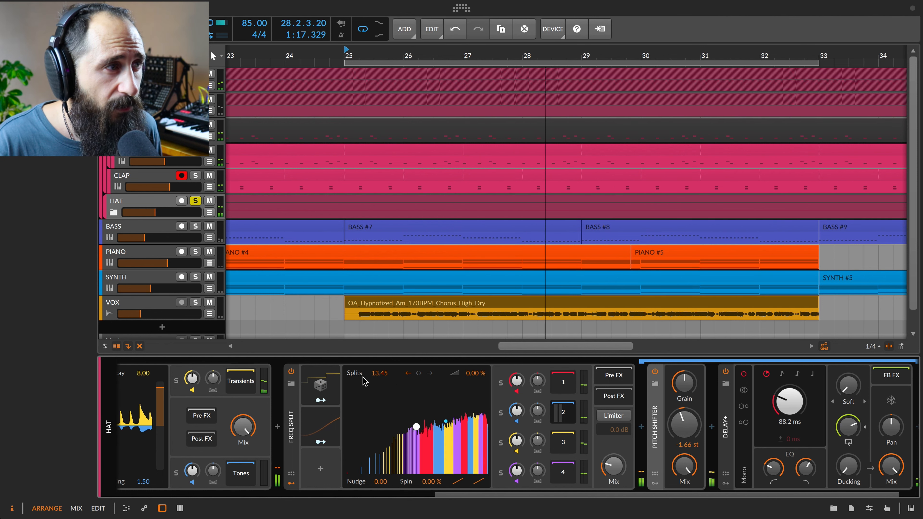
drag(390, 379, 390, 371)
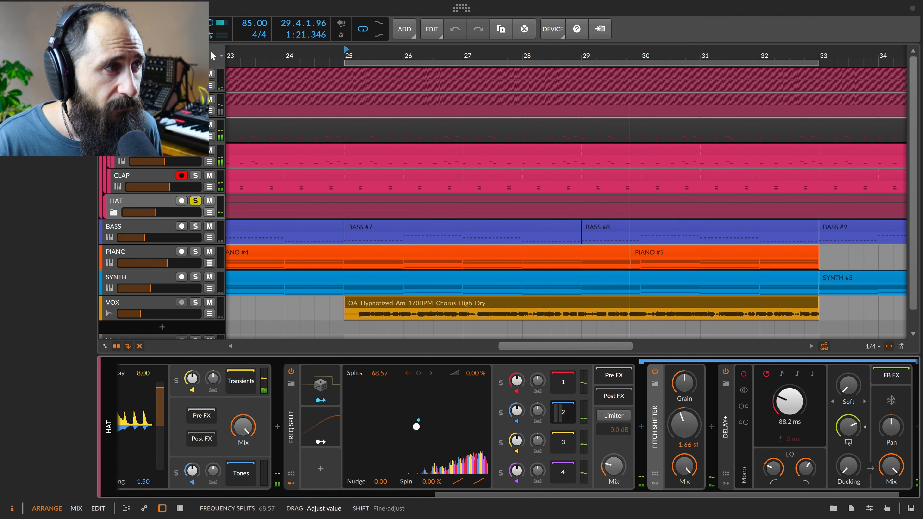
drag(379, 374, 379, 362)
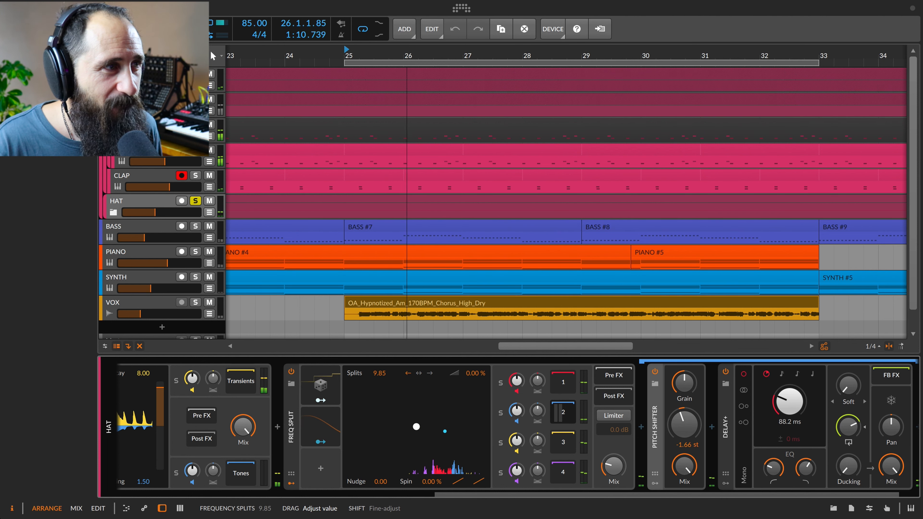
drag(380, 373, 379, 371)
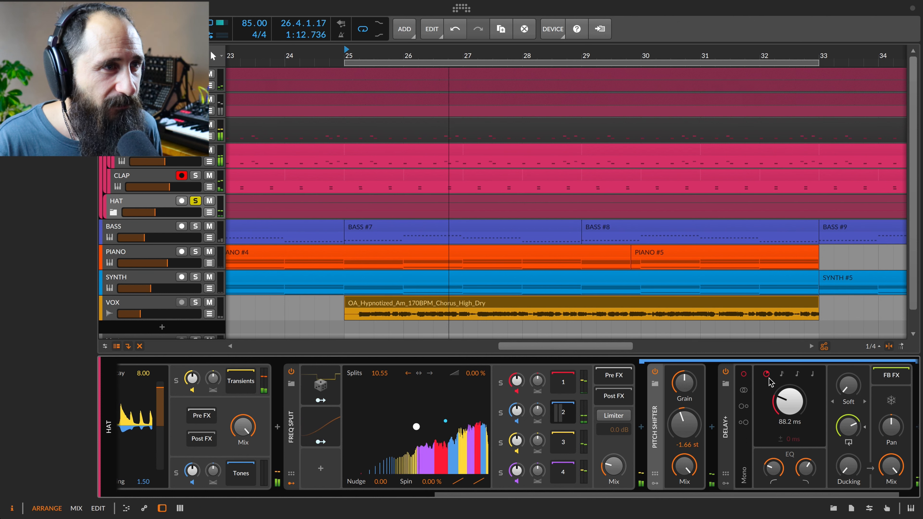
scroll(768, 385, right, 2)
drag(653, 427, 654, 429)
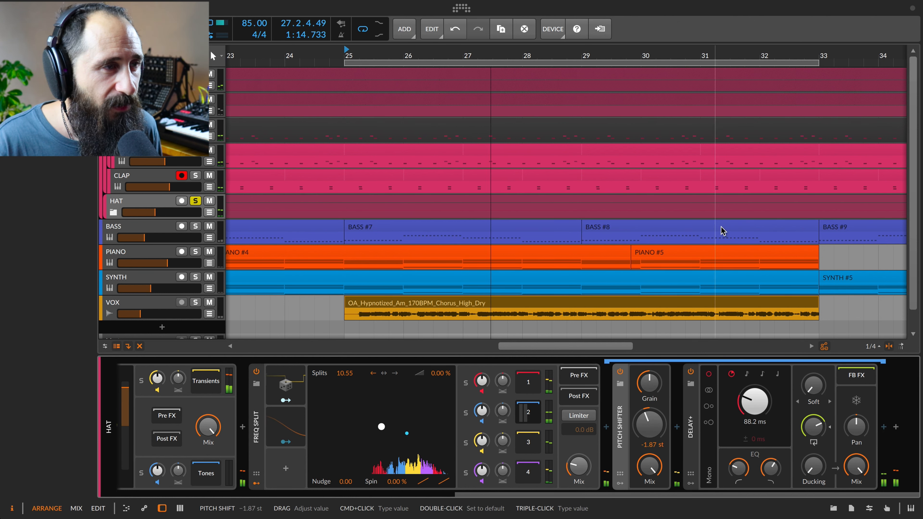
Solo only the VOX track and insert a Harmonic Split device in its empty device chain
scroll(193, 251, down, 1)
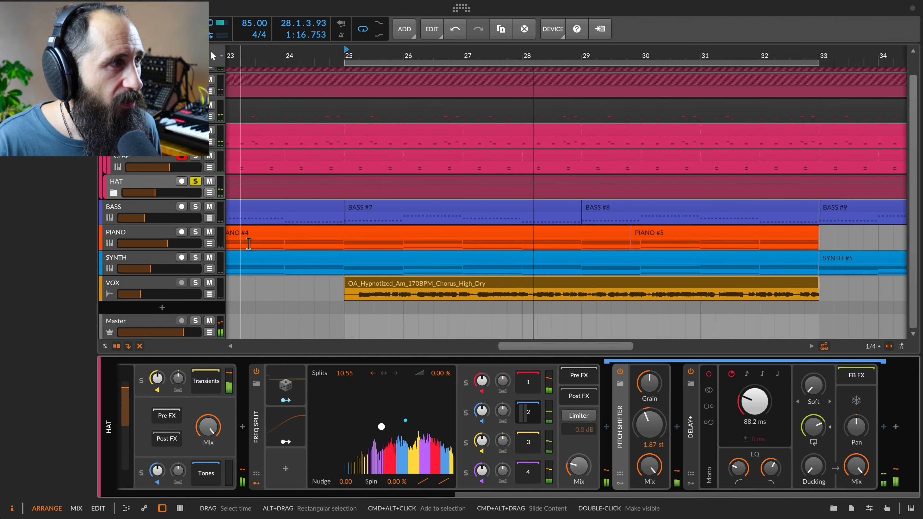
shift+click(195, 284)
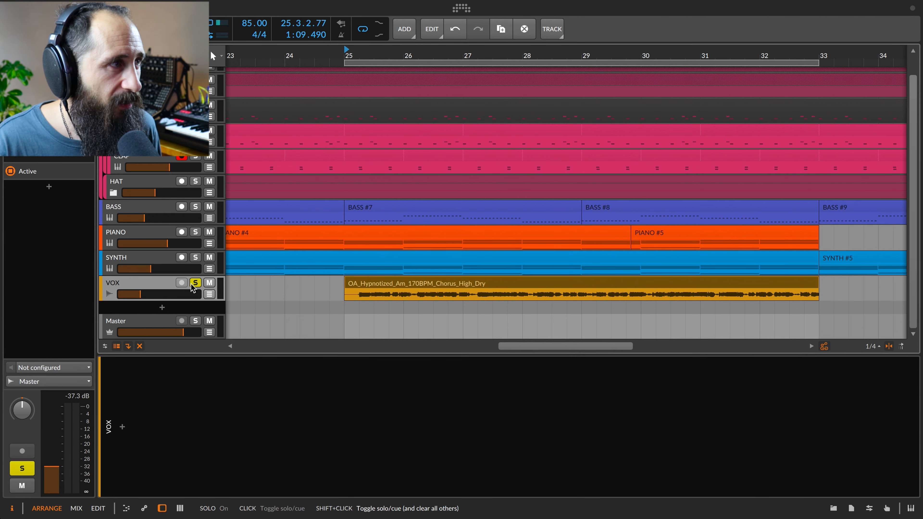
click(122, 427)
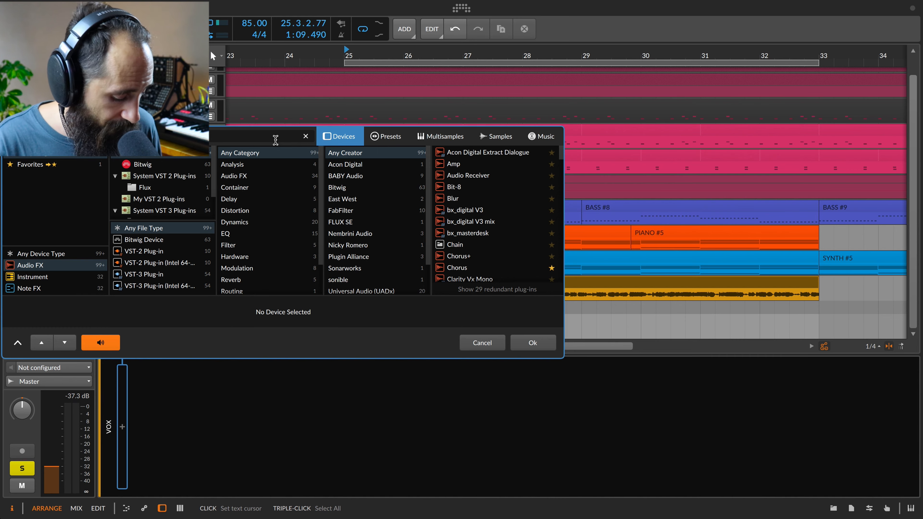
text(ha)
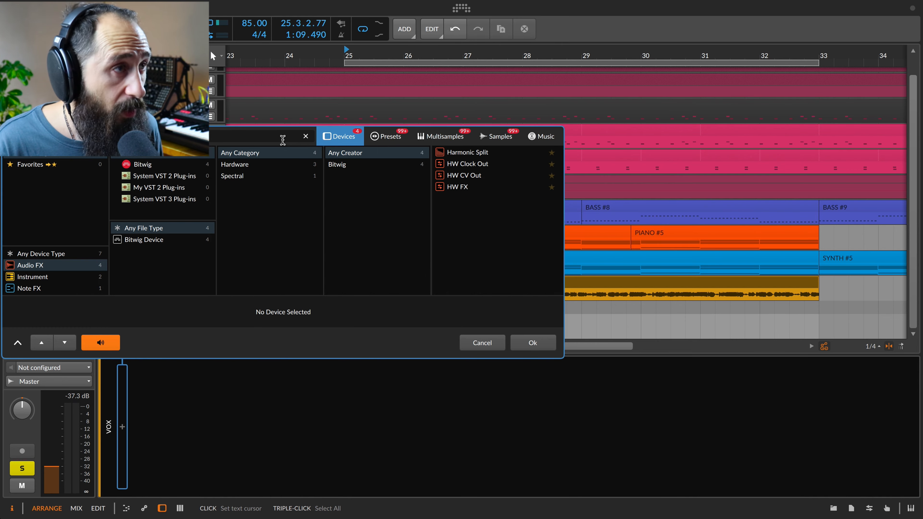
click(462, 154)
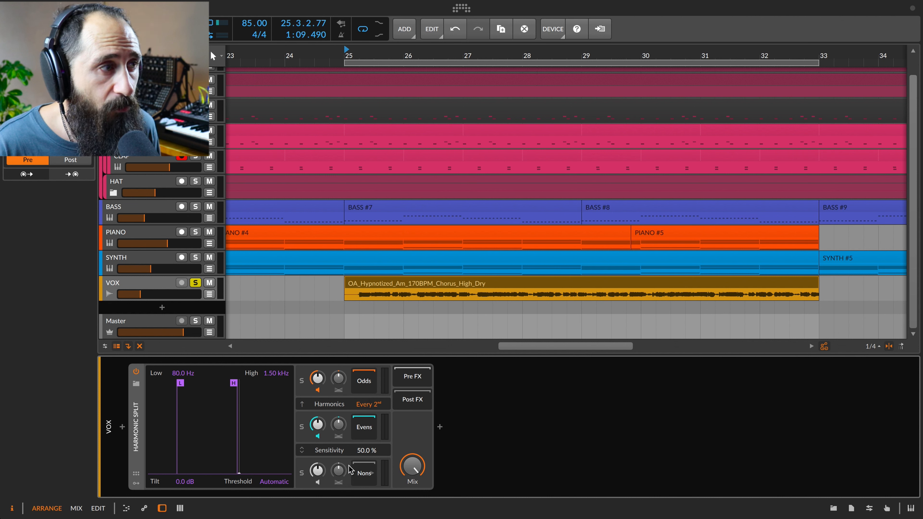
Play the VOX track and raise the Harmonic Split's High detection cutoff to 19.9 kHz
click(157, 284)
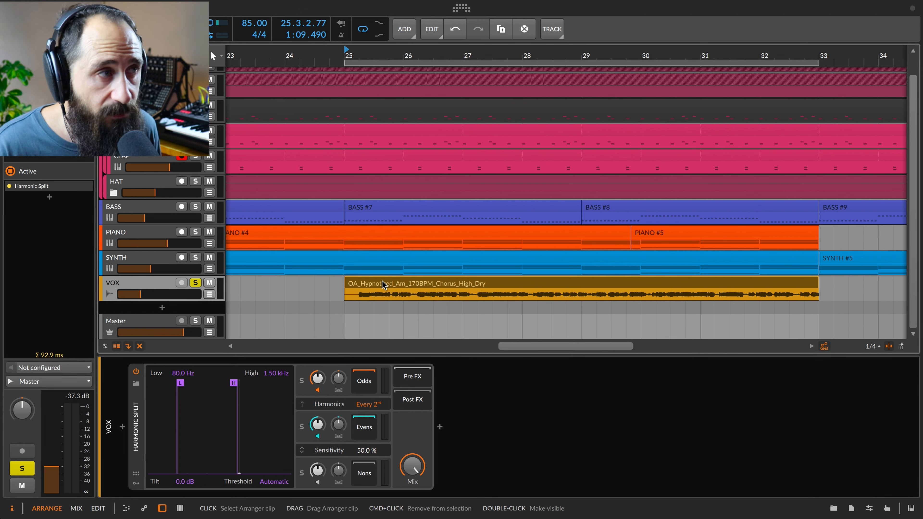
key(space)
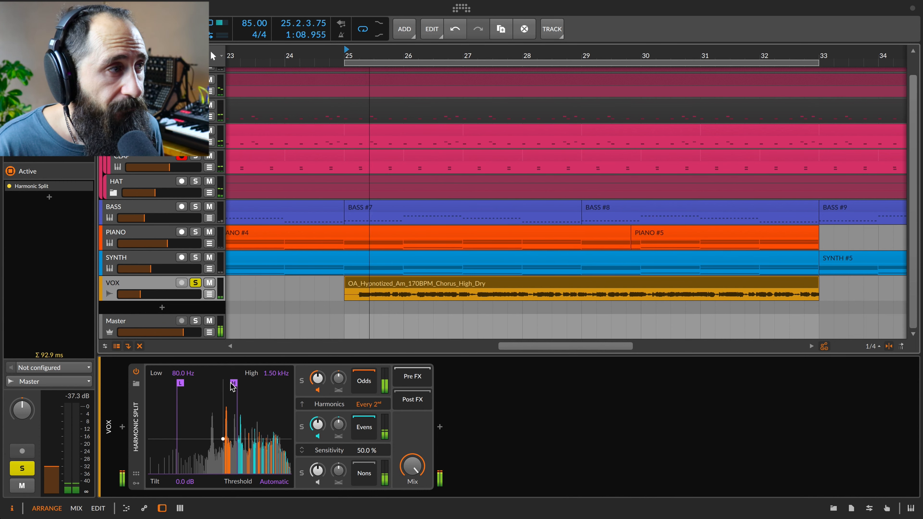
drag(235, 386, 285, 384)
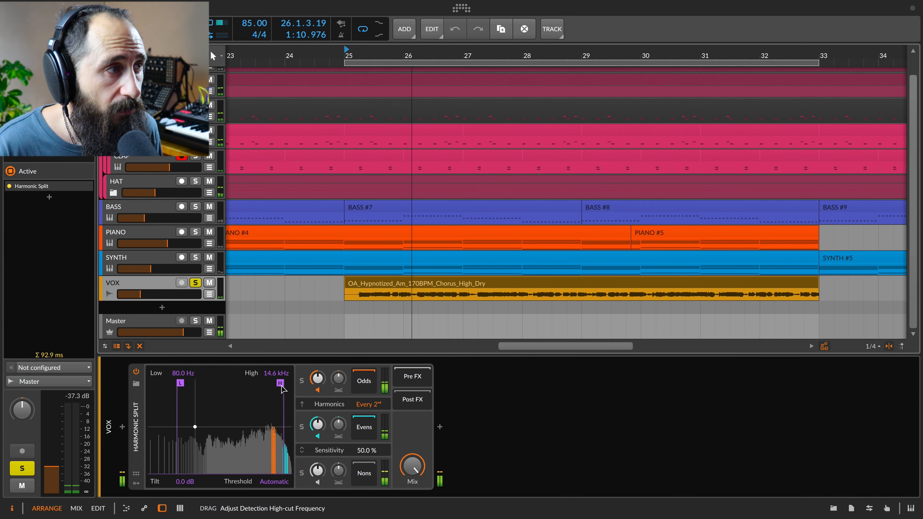
Audition the Harmonic Split's Odds and Evens channels separately in solo, returning the solo to Odds
click(302, 382)
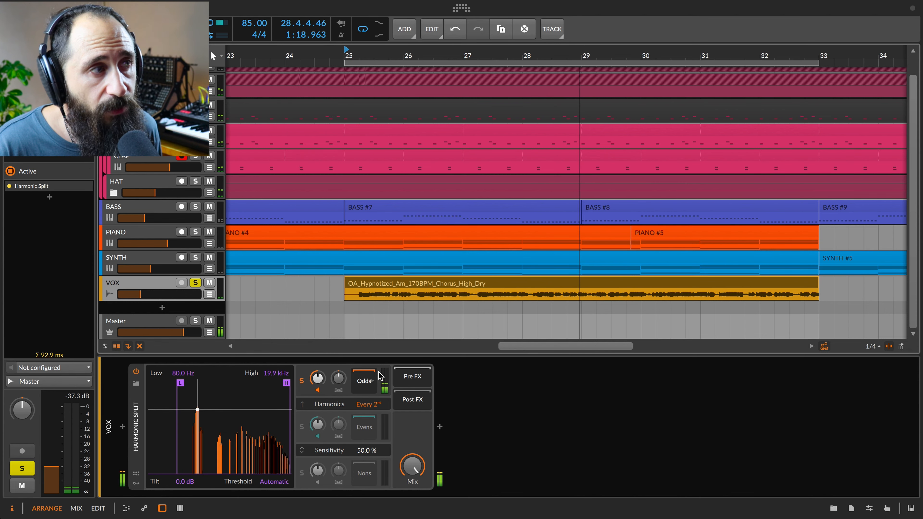
click(302, 428)
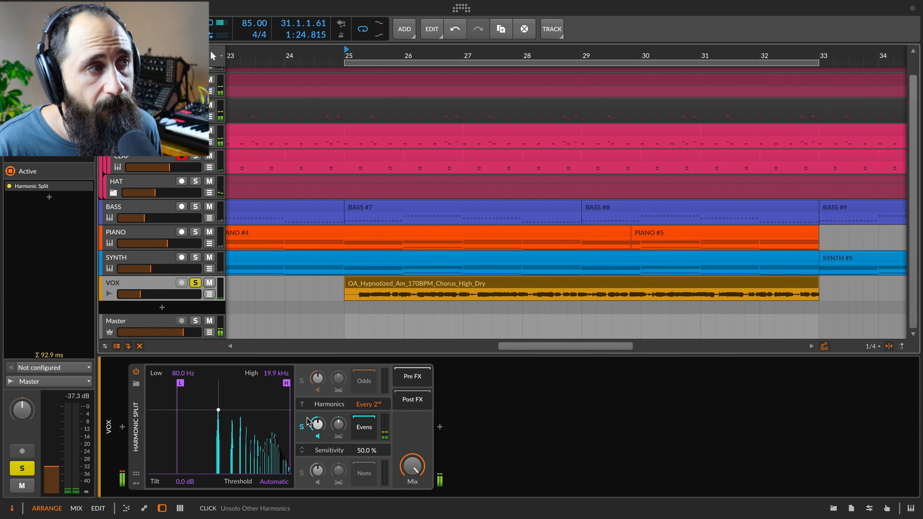
click(303, 382)
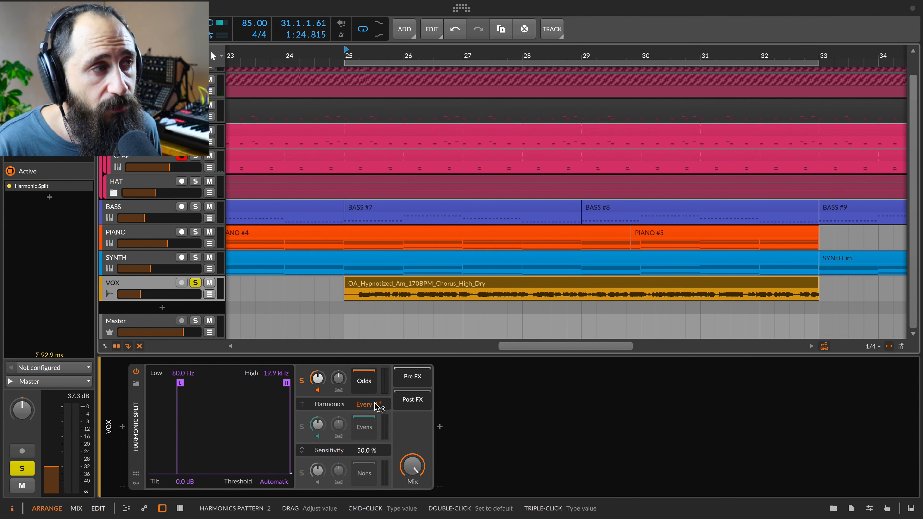
Set the Harmonics pattern to Fundamental and audition the Fund. and Harms channels in solo during playback
drag(375, 403, 394, 410)
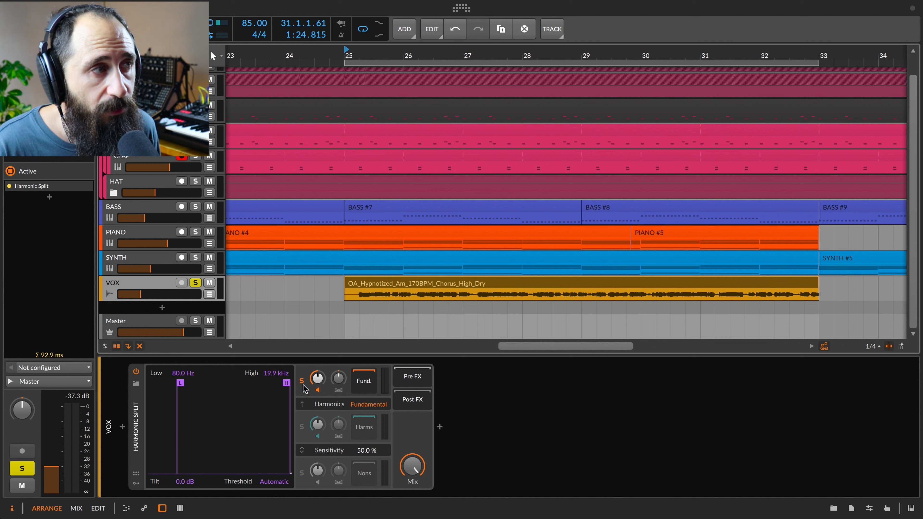
key(space)
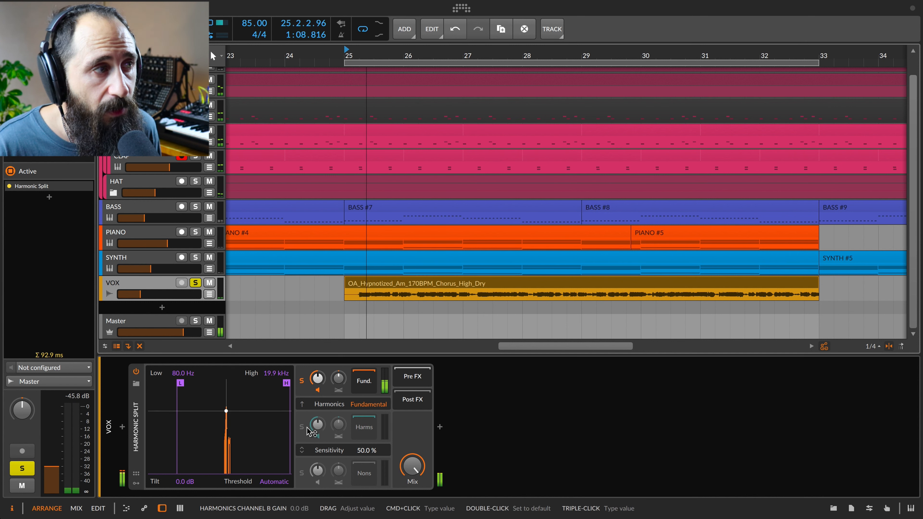
click(301, 428)
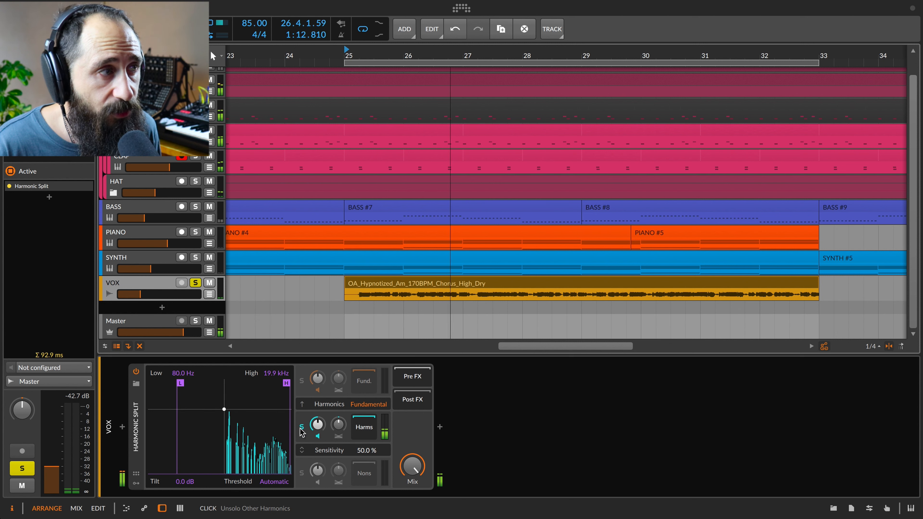
click(301, 380)
Set the Harmonics pattern to Every 3rd and audition the Not 3rds and All 3rds channels in solo
drag(342, 398, 342, 393)
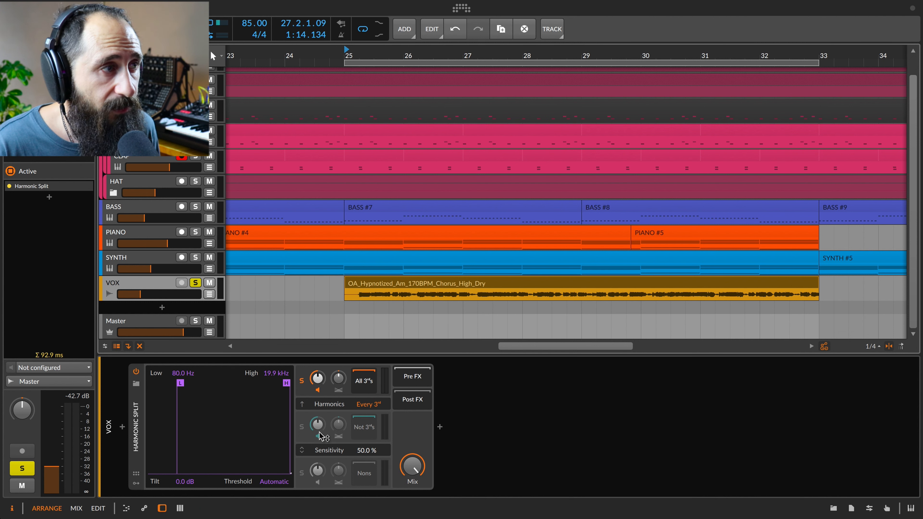
click(301, 433)
key(space)
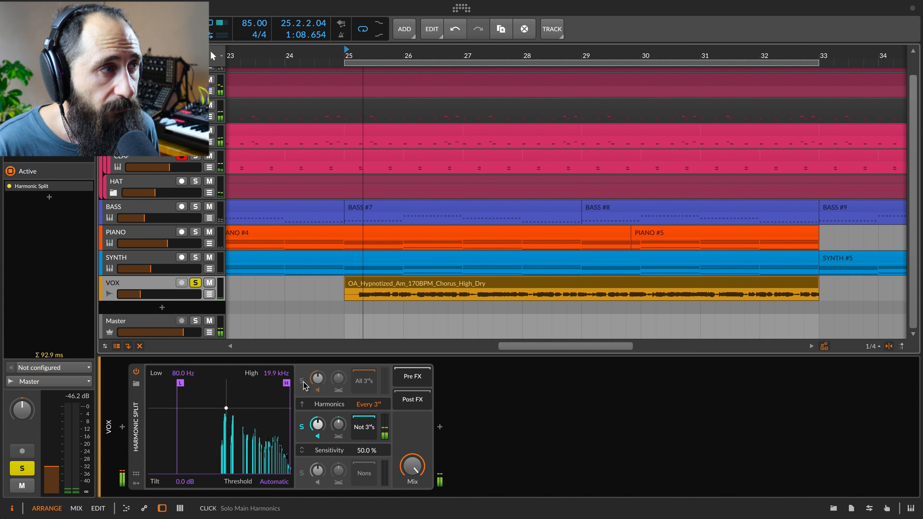
click(302, 380)
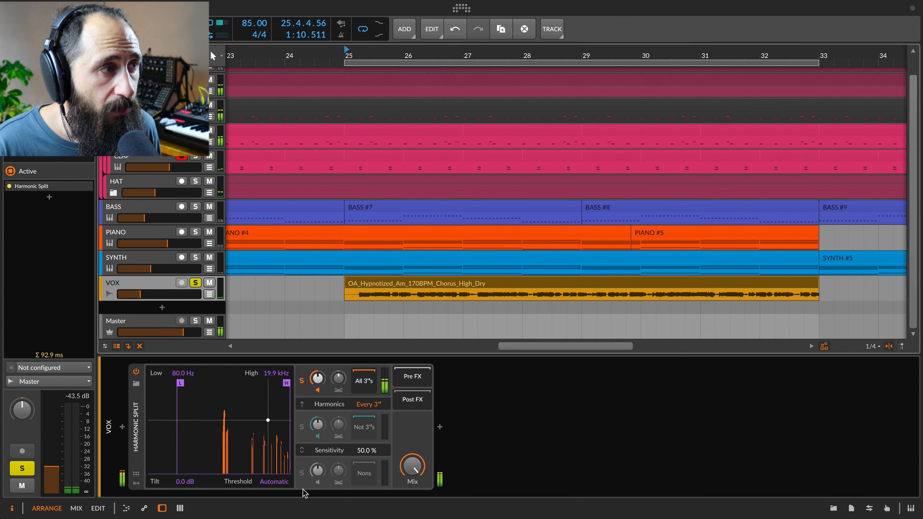
Solo the Nons channel of the Harmonic Split and set the nonharmonic Sensitivity to 45.1 %
click(302, 473)
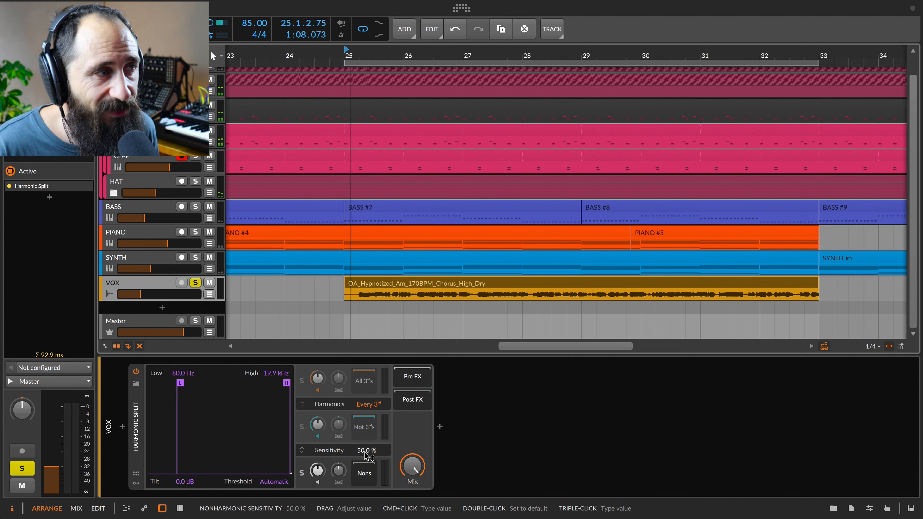
mouse_move(367, 455)
mouse_down()
mouse_move(367, 438)
mouse_move(371, 472)
mouse_move(369, 450)
mouse_up()
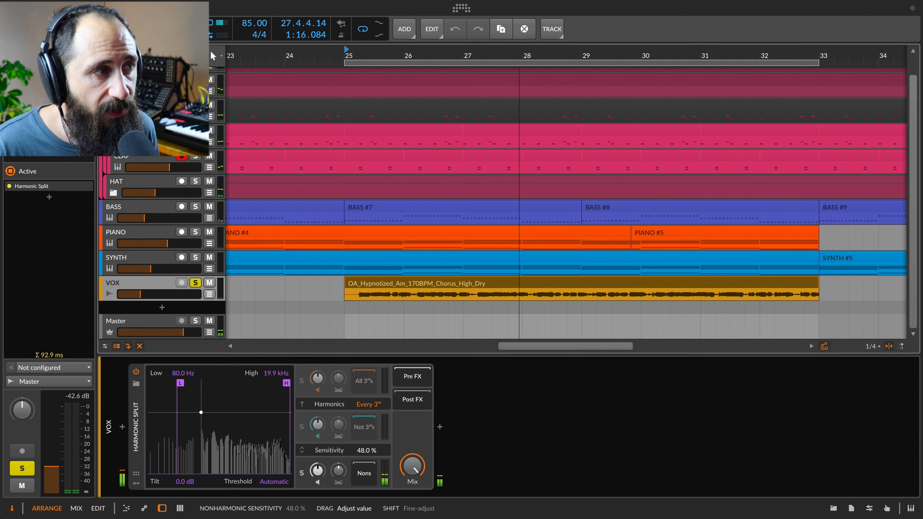
drag(369, 450, 350, 487)
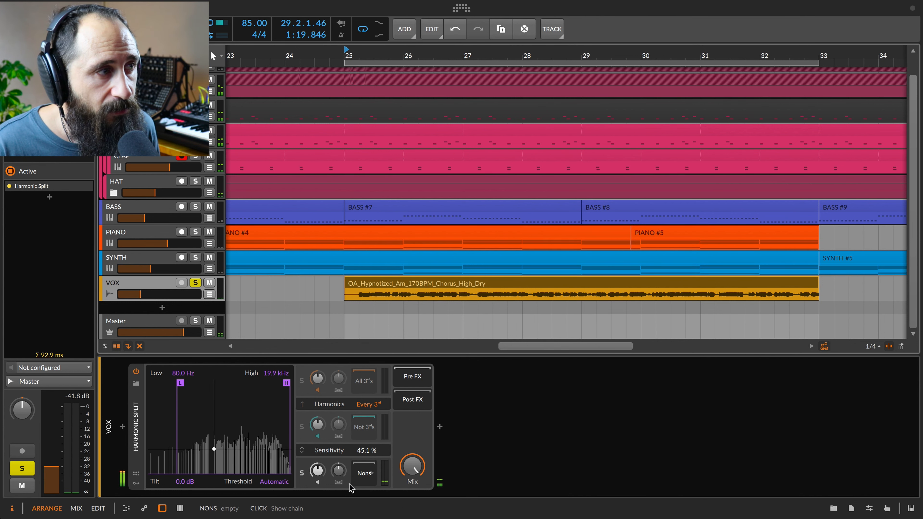
Try a Threshold of -72.6 dB and a Tilt of -11.0 dB on the Harmonic Split, restoring both to their defaults
drag(268, 486, 269, 487)
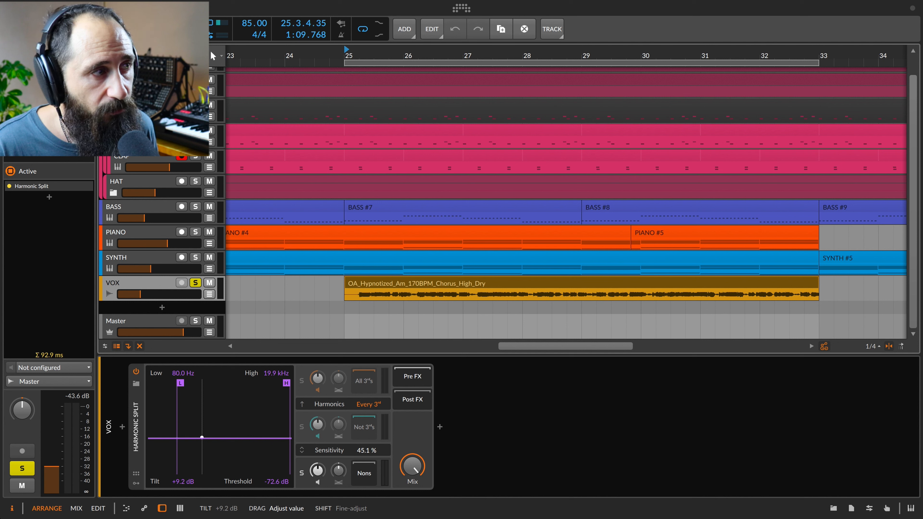
drag(185, 485, 185, 482)
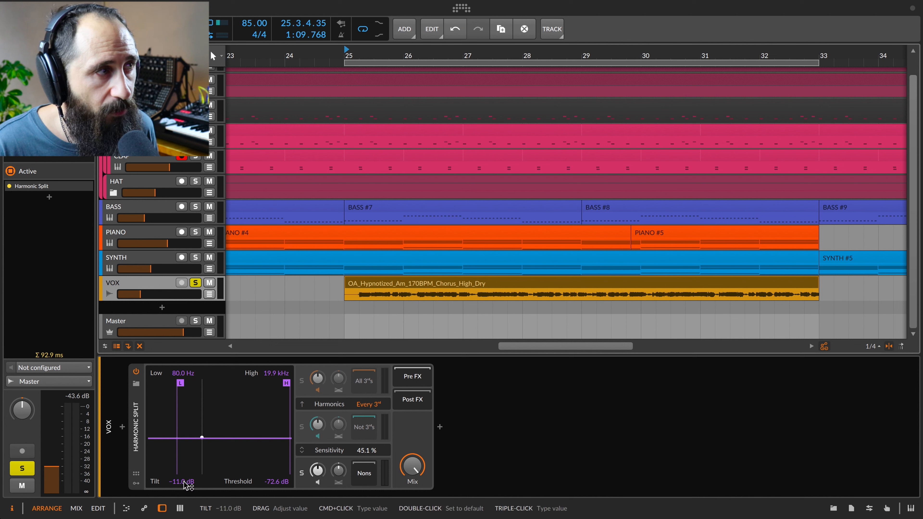
double_click(183, 488)
double_click(227, 485)
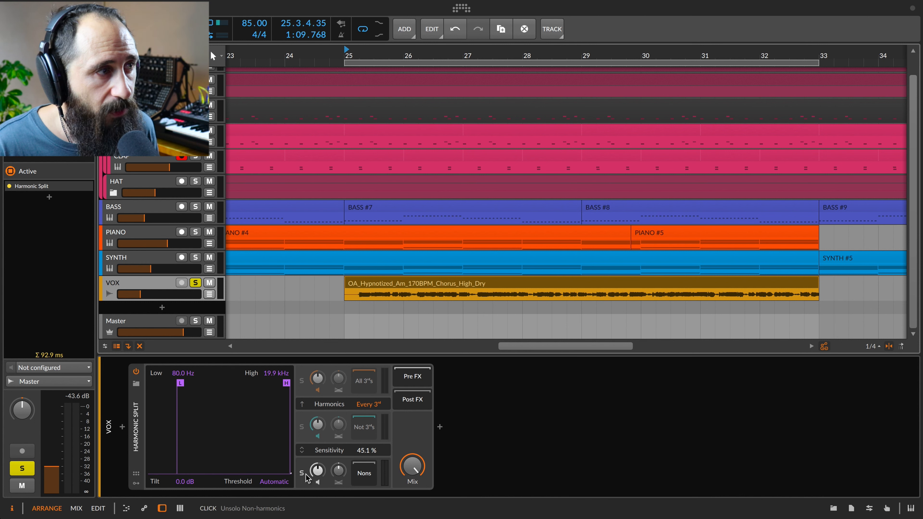
Set the Harmonics pattern to Every 2nd and audition only the Evens channel in solo
click(317, 434)
drag(374, 406, 374, 413)
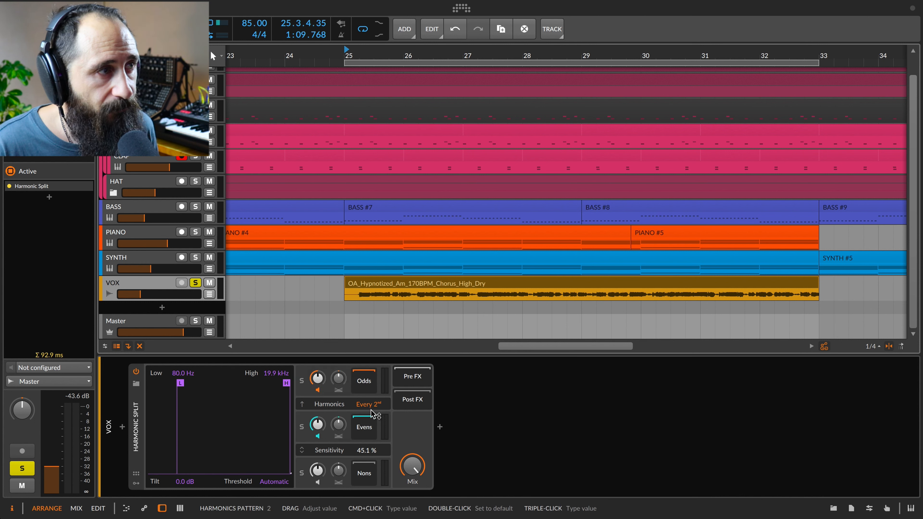
click(302, 431)
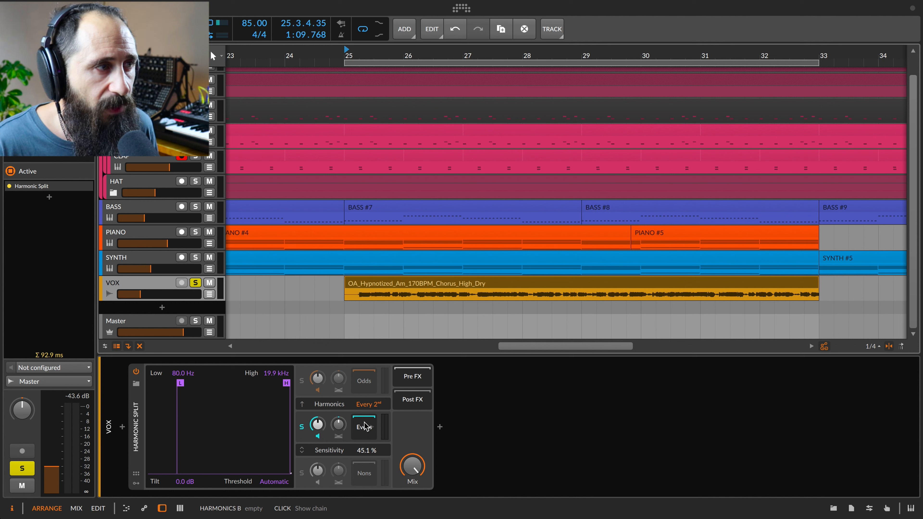
key(space)
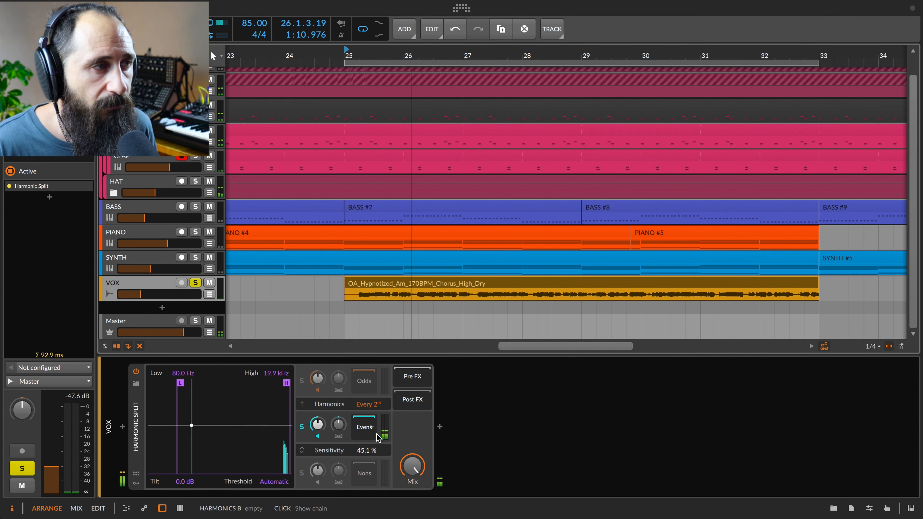
key(space)
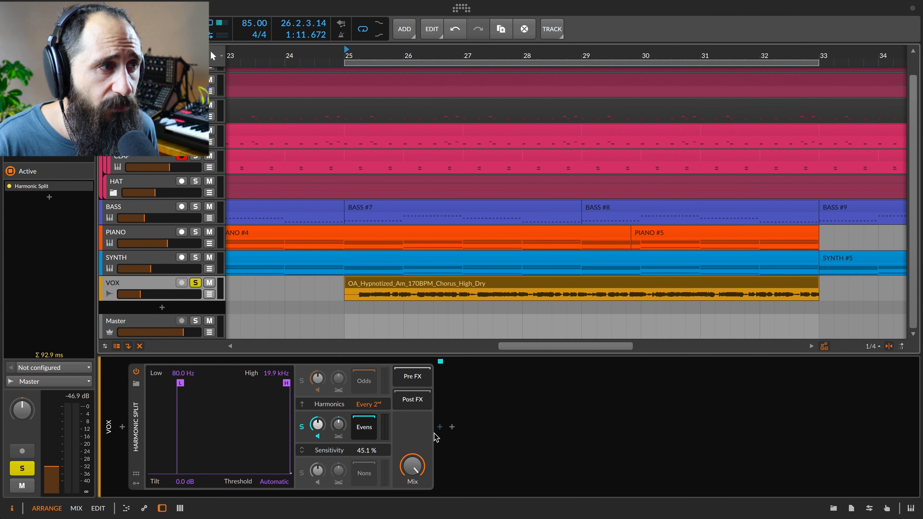
Insert Delay+ into the Evens chain and switch its delay time to milliseconds at 83.2 ms
click(439, 427)
text(delay)
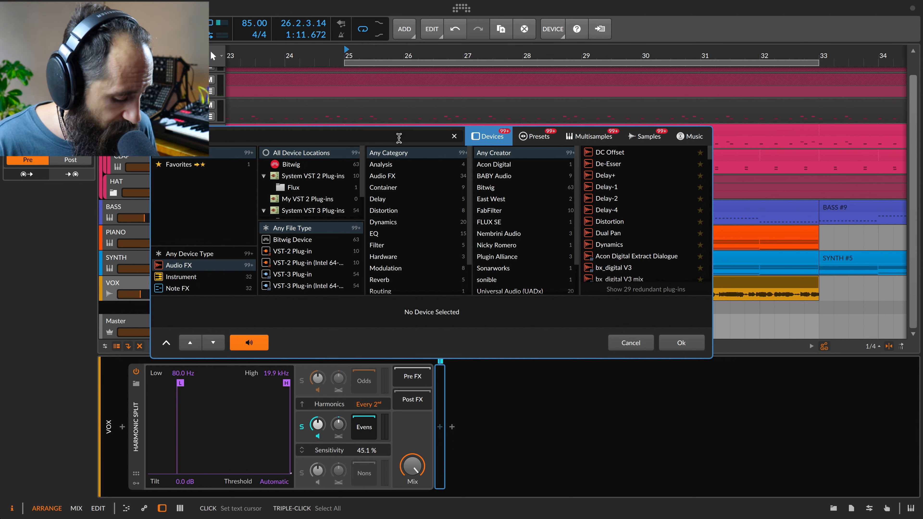
click(607, 154)
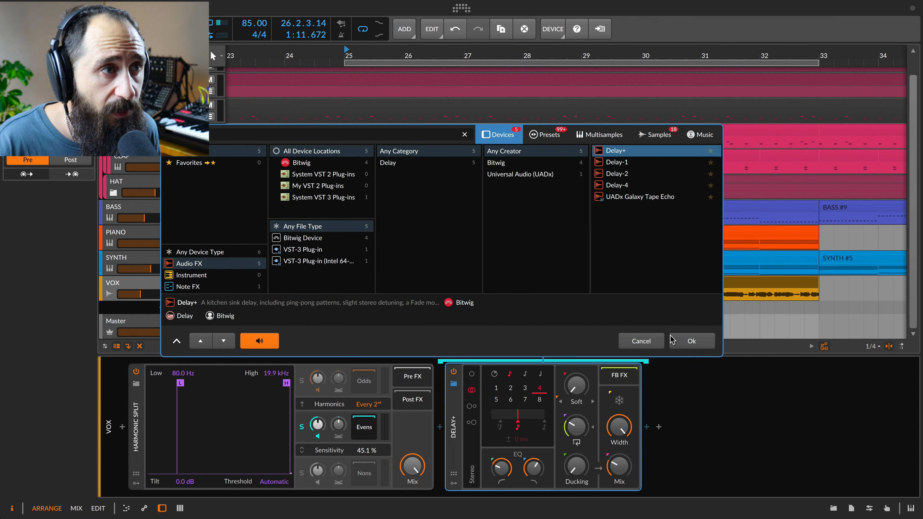
click(694, 344)
click(494, 374)
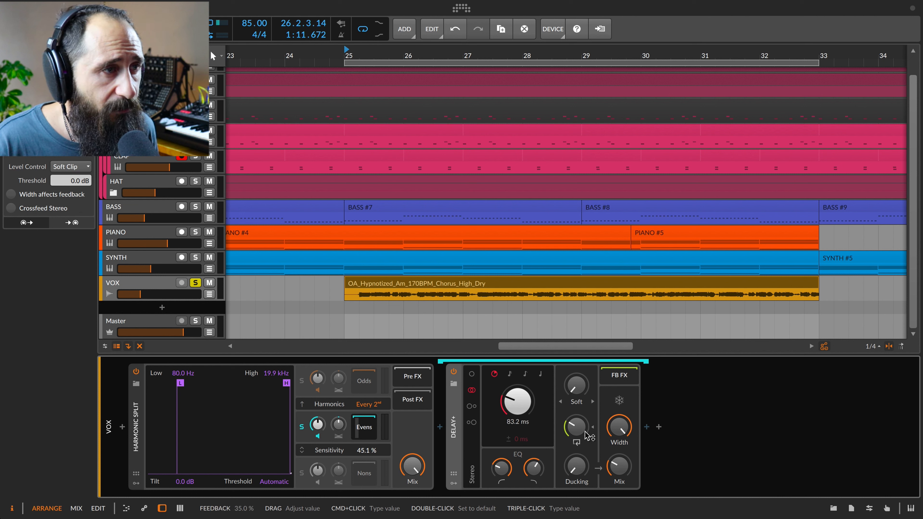
Insert Reverb after the Delay+ in the Evens chain and lower its Mix to about 18.5 % during playback
click(644, 453)
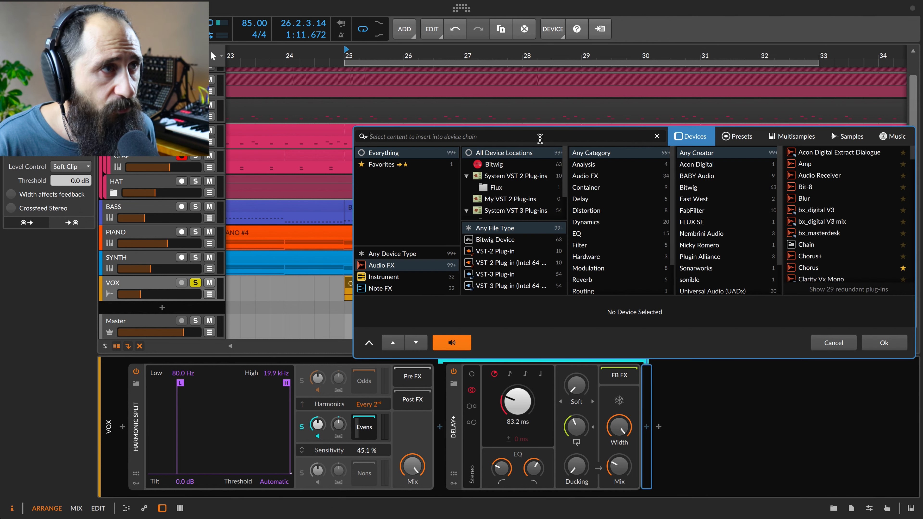
text(rev)
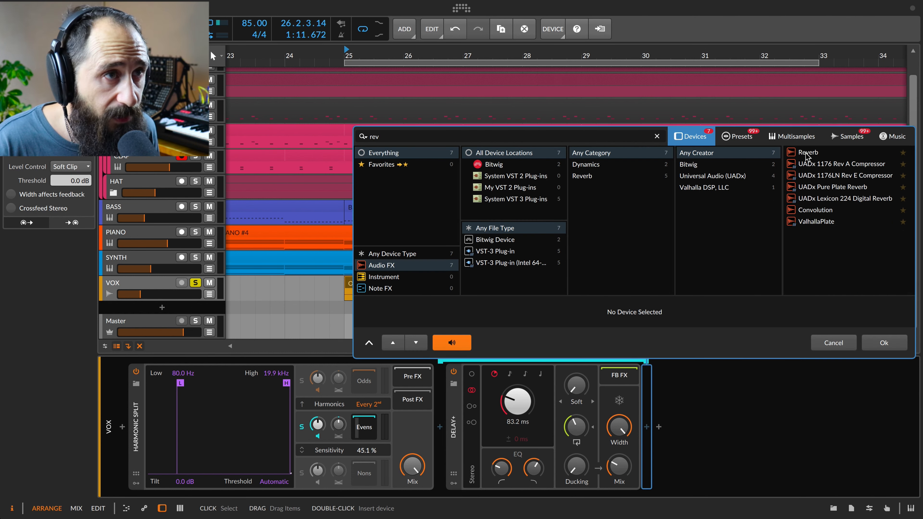
click(884, 343)
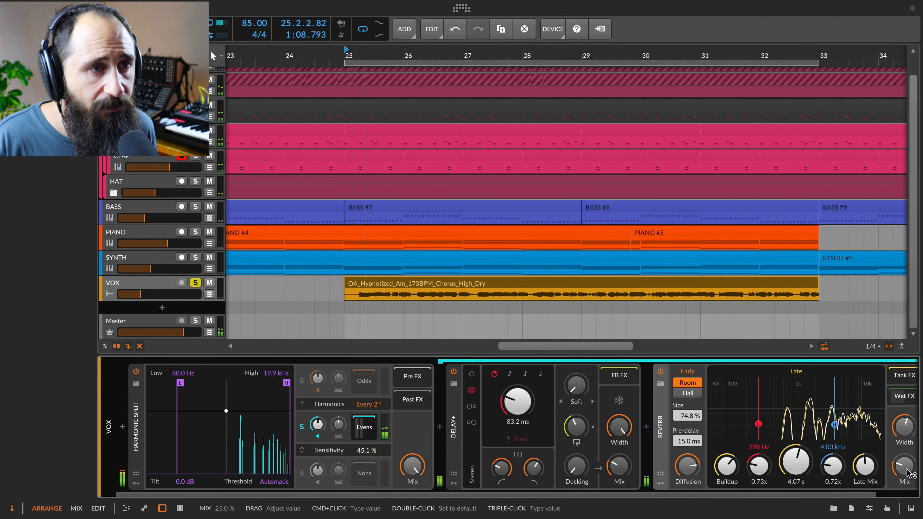
drag(905, 471, 907, 473)
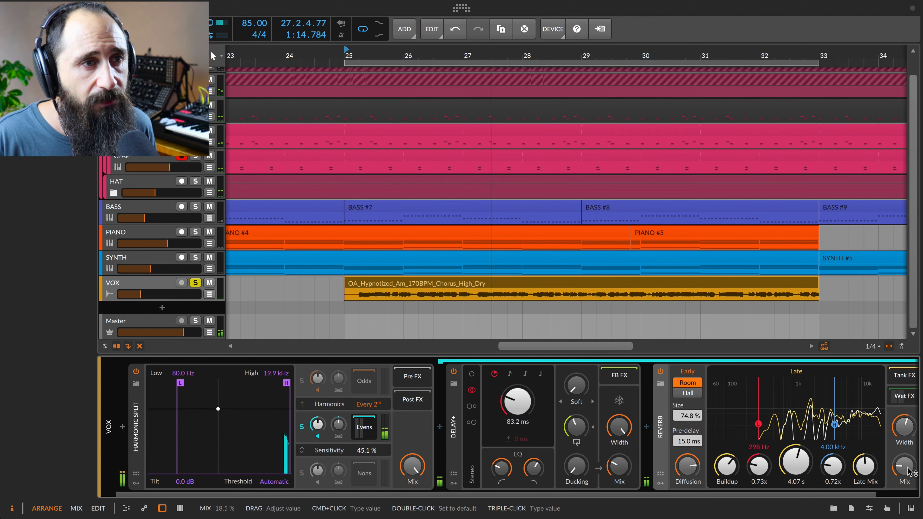
drag(907, 475, 907, 475)
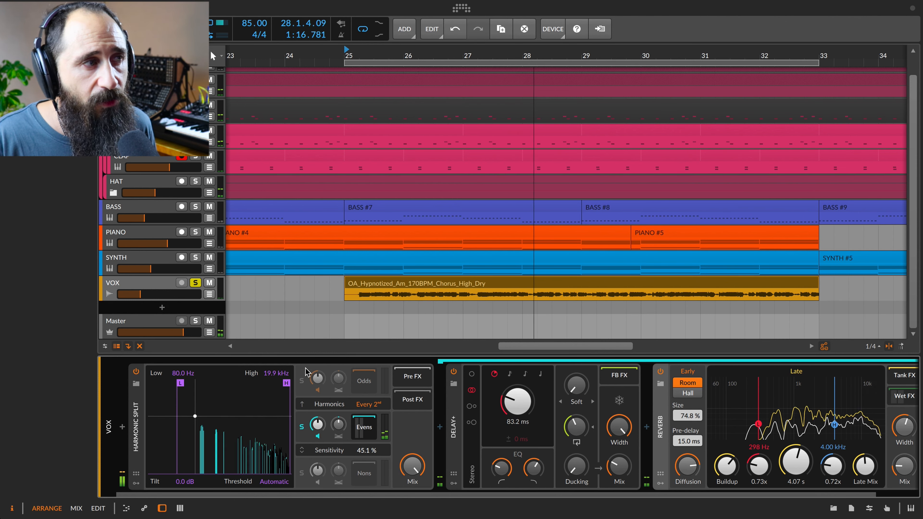
Solo the Odds channel and insert Delay+ into its chain with the delay time in milliseconds at 98.8 ms
click(302, 381)
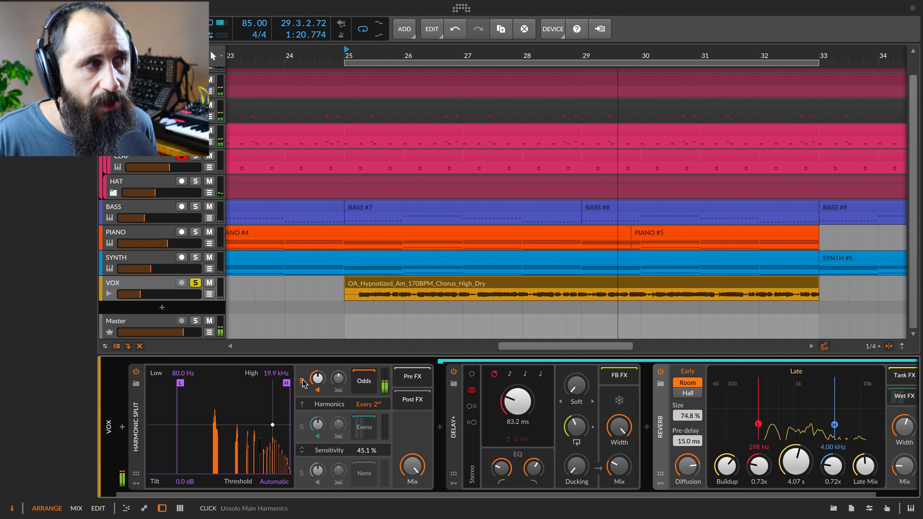
click(373, 385)
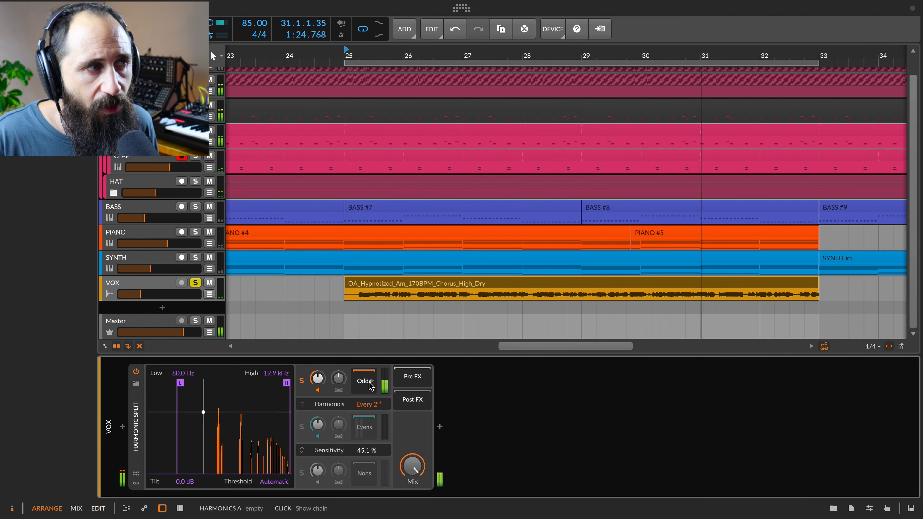
click(442, 433)
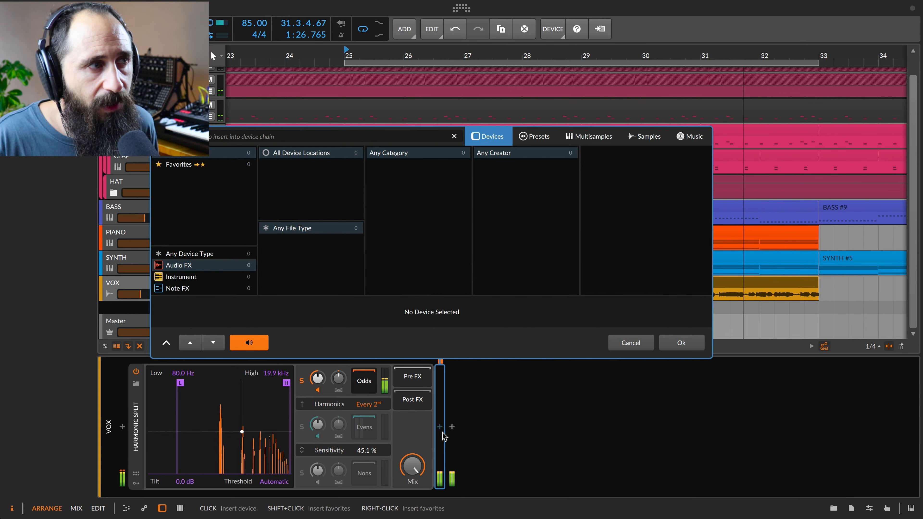
text(de)
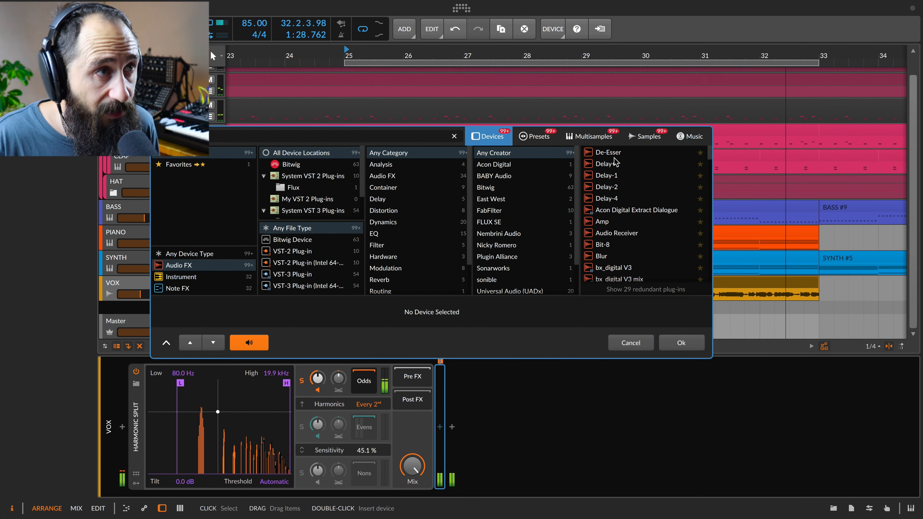
click(616, 166)
key(Return)
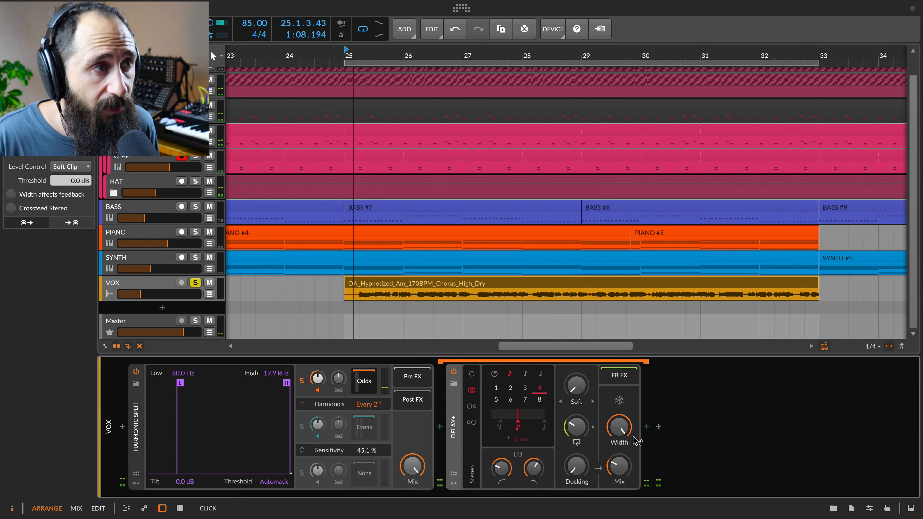
click(495, 374)
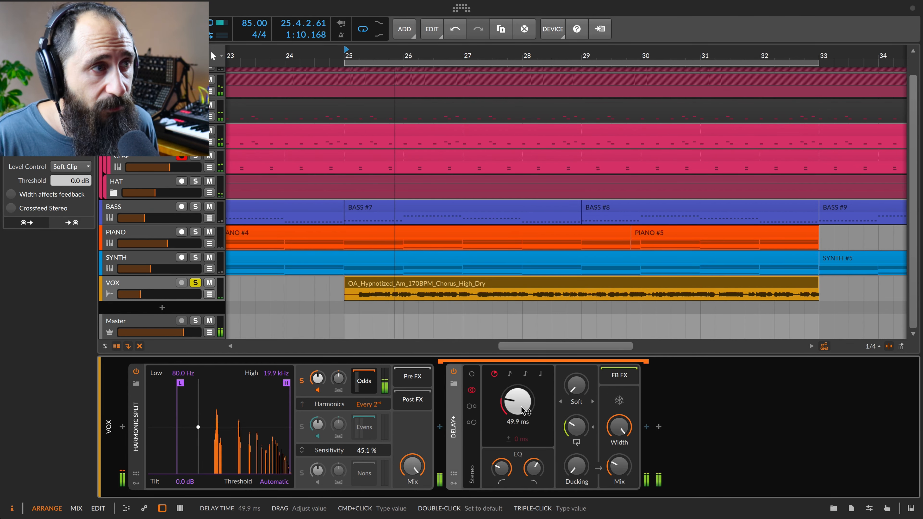
drag(525, 407, 525, 414)
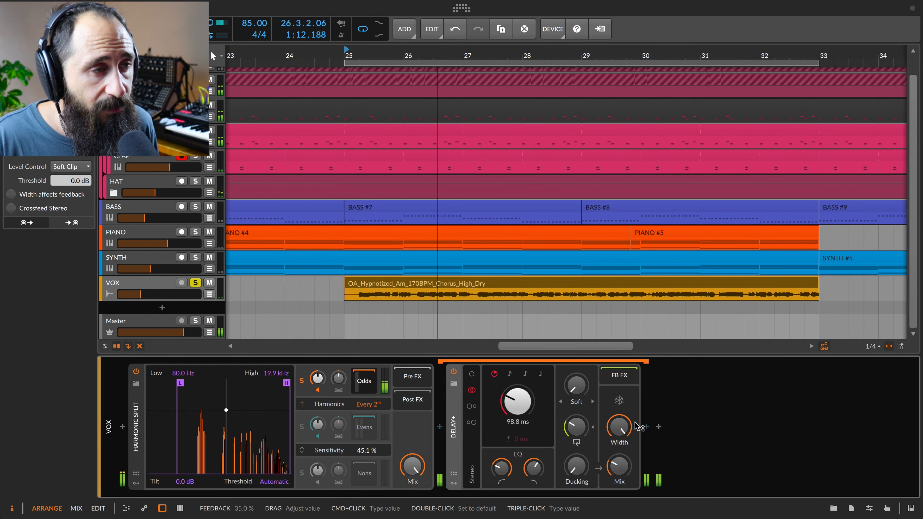
Insert a Convolution device after the Delay+ in the Odds chain
click(647, 426)
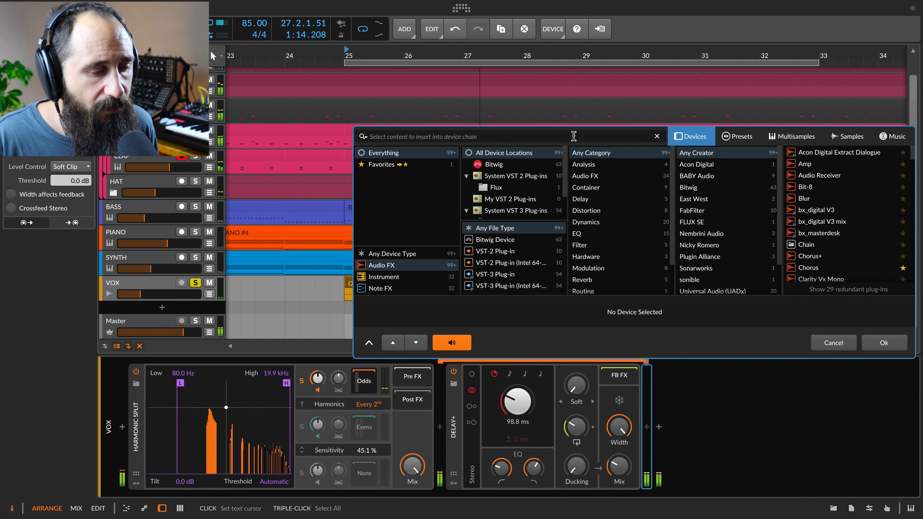
text(c)
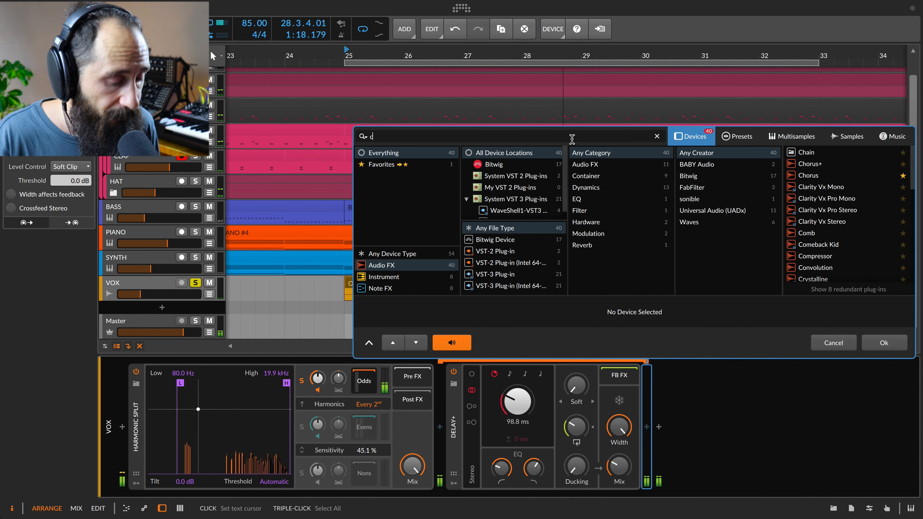
text(eono)
click(814, 187)
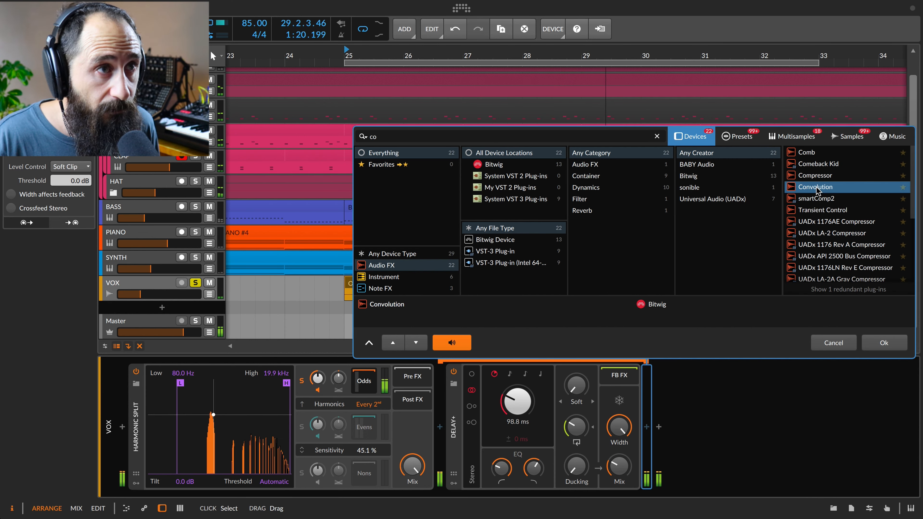
click(884, 342)
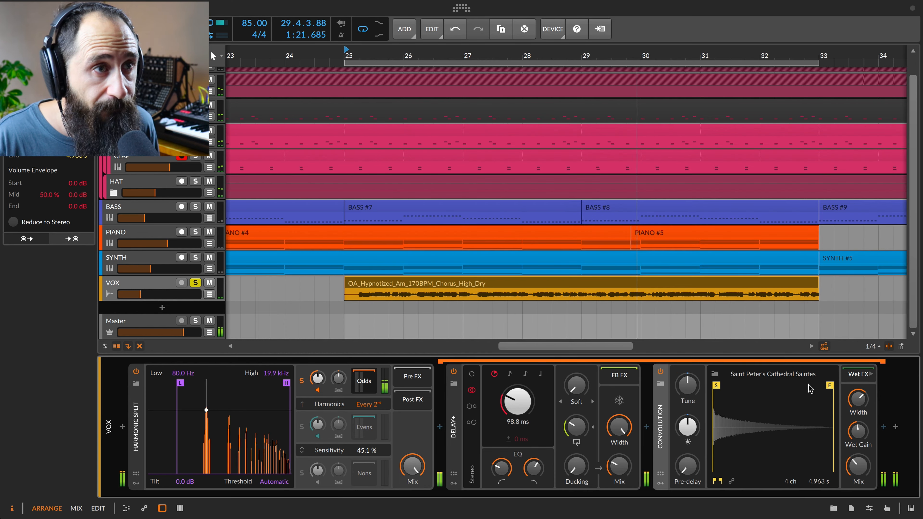
Load the MA7 - Small Vox Room impulse from Studio Rooms into the Convolution
click(765, 374)
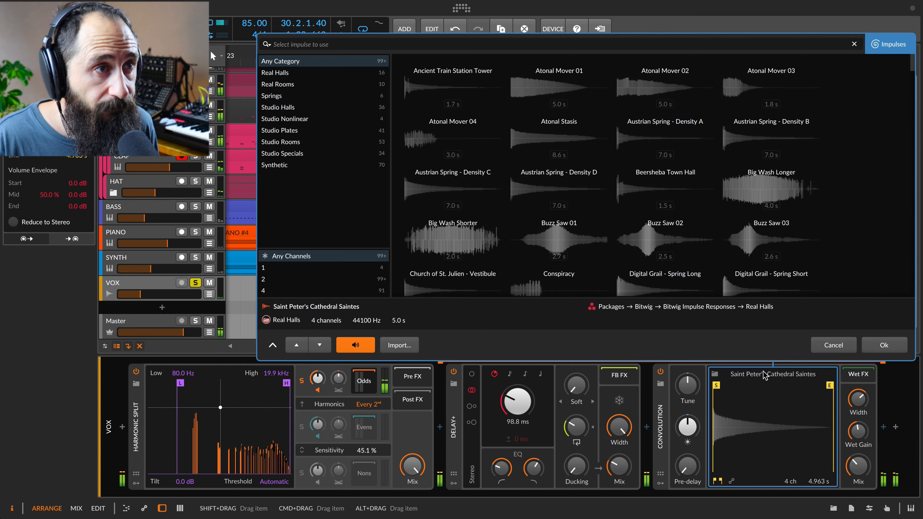
click(299, 143)
click(572, 290)
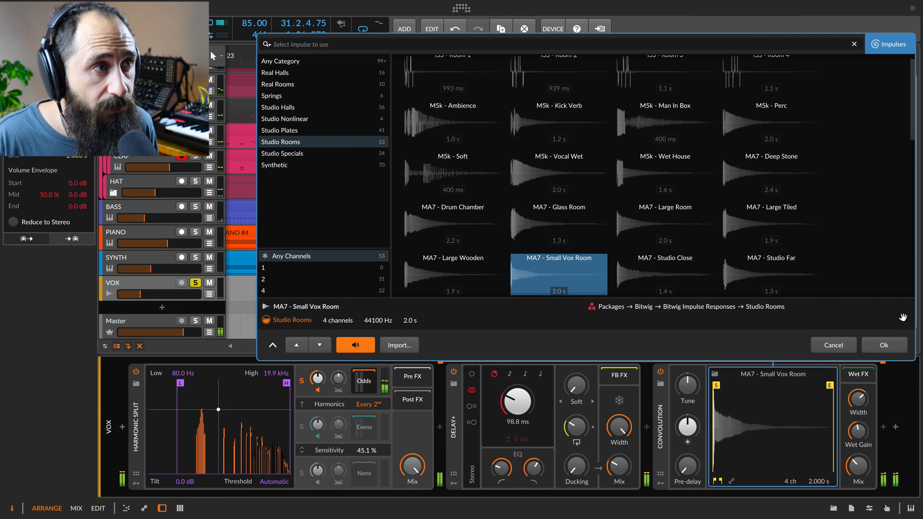
click(885, 346)
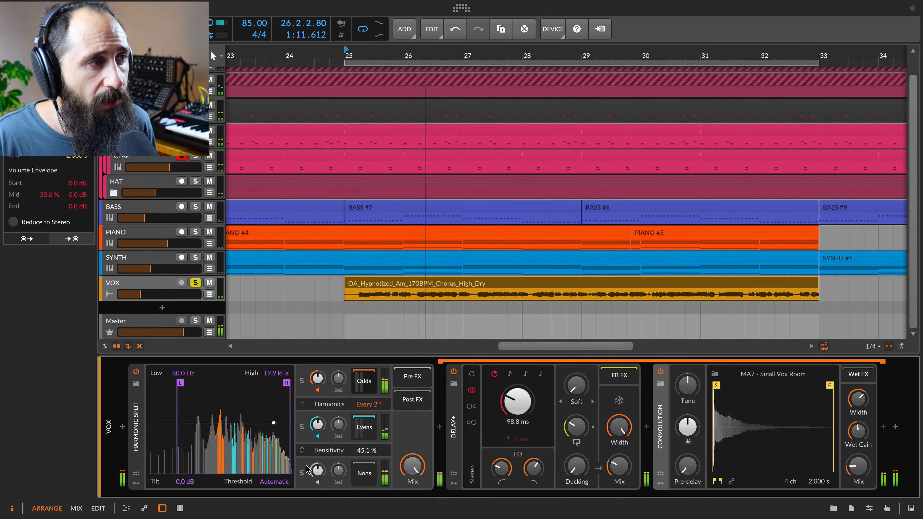
Solo the Nons channel with its device chain shown and set the nonharmonic Sensitivity to 62.9 %
click(303, 473)
click(366, 478)
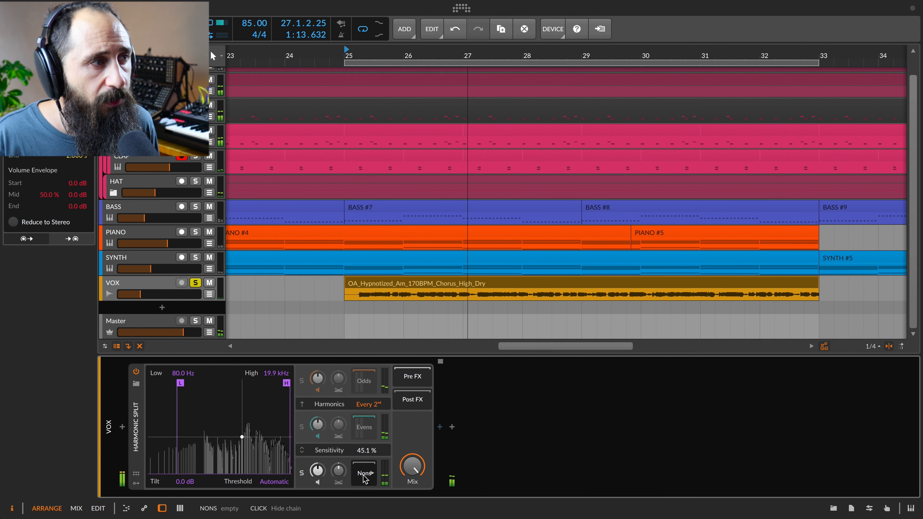
drag(370, 451, 370, 425)
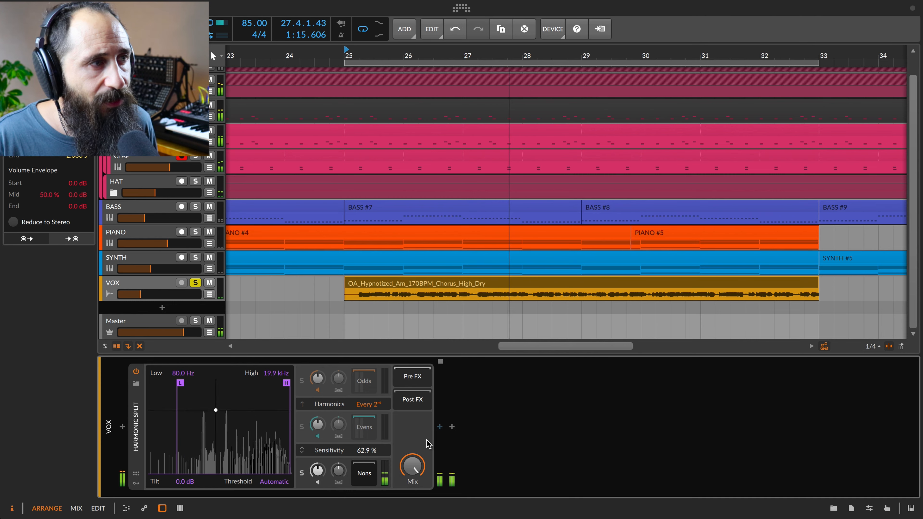
Insert Distortion into the Nons chain and set its post-distortion high cut to 18.5 kHz
click(440, 427)
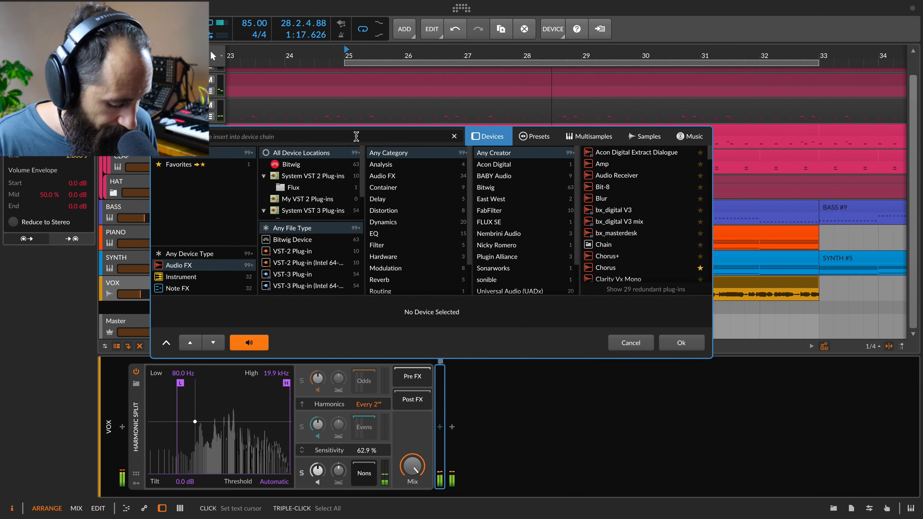
text(dist)
click(618, 152)
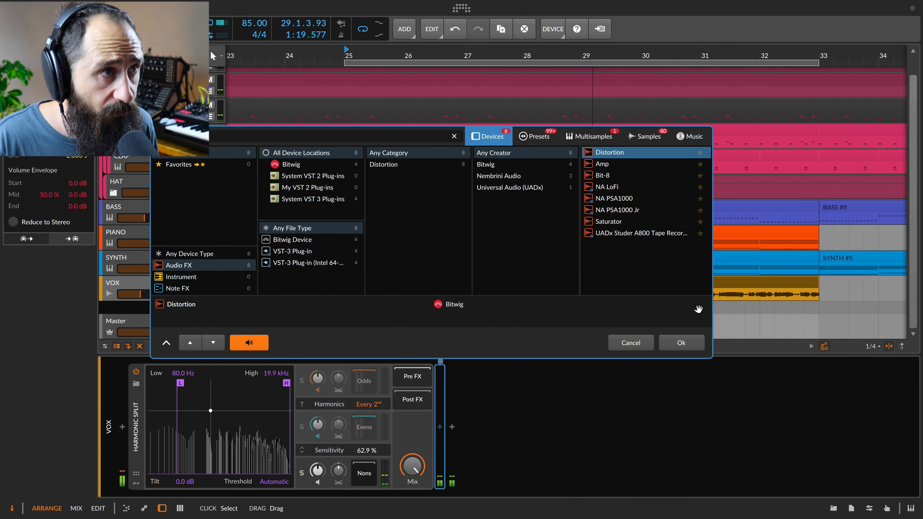
click(681, 342)
double_click(526, 383)
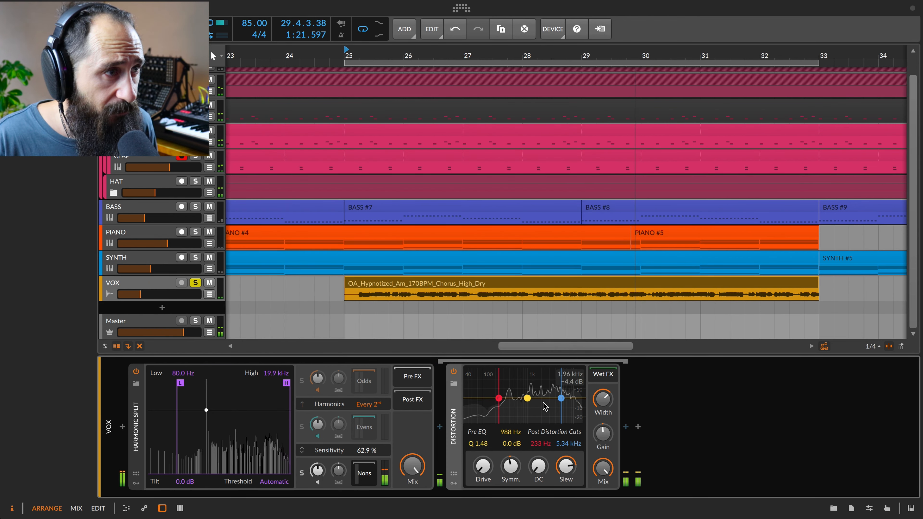
drag(561, 398, 589, 395)
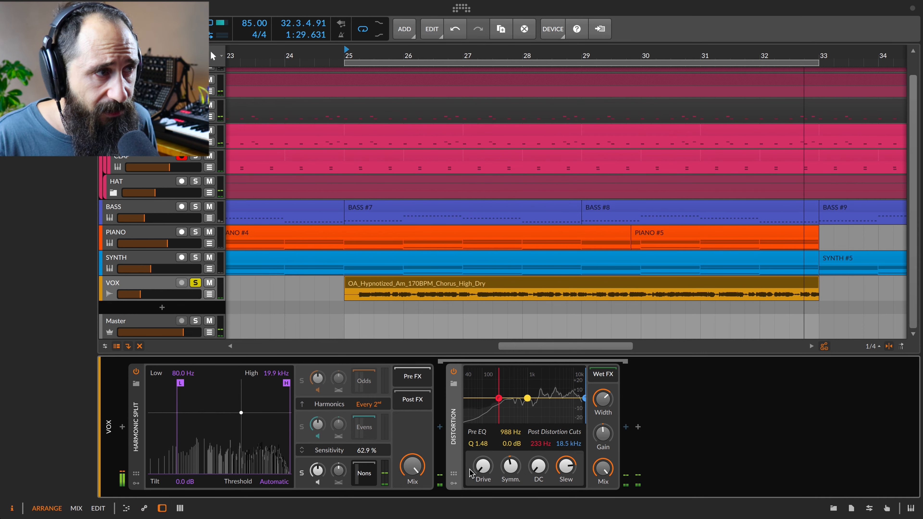
Adjust the Distortion's Drive during playback and set its post-distortion low cut to 202 Hz
mouse_move(483, 466)
mouse_down()
mouse_move(483, 459)
mouse_move(491, 471)
mouse_up()
key(space)
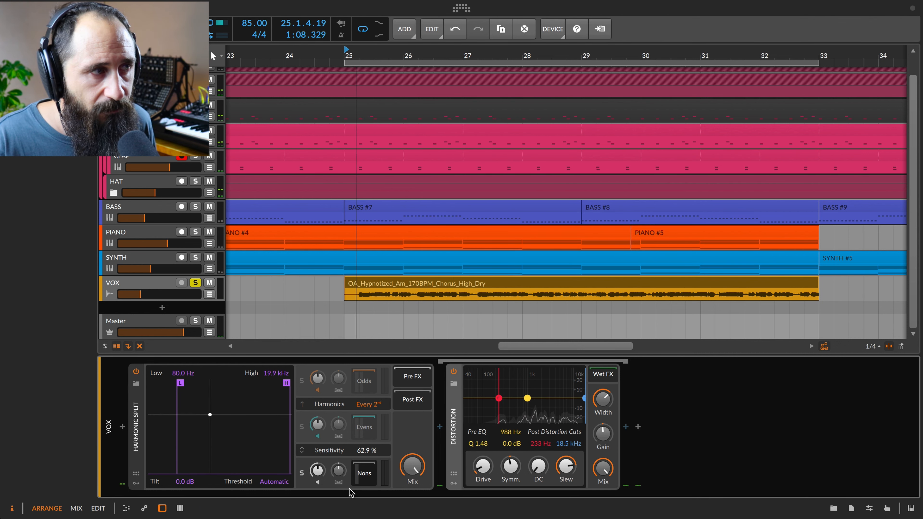
drag(482, 474, 481, 476)
drag(499, 389, 496, 390)
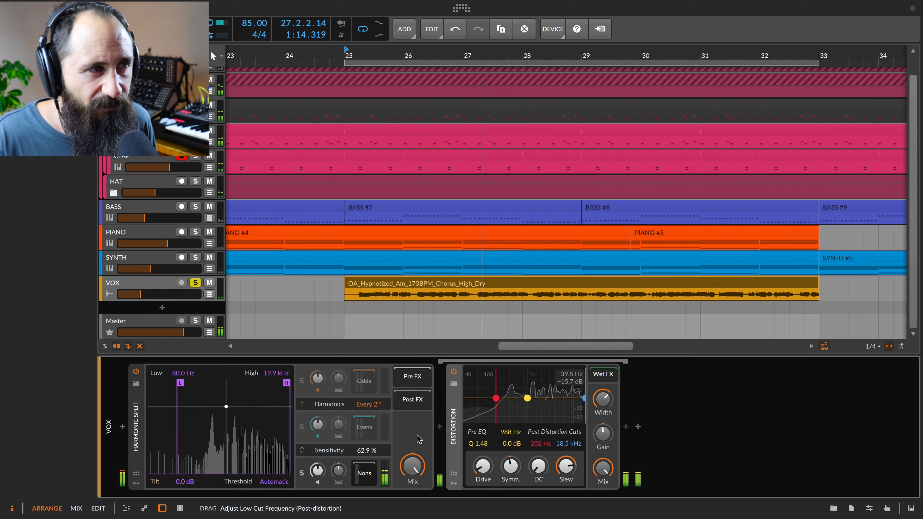
Unsolo the Nons channel and set the Distortion's Drive to about +2.2 dB with all channels playing
click(303, 472)
drag(483, 466, 490, 471)
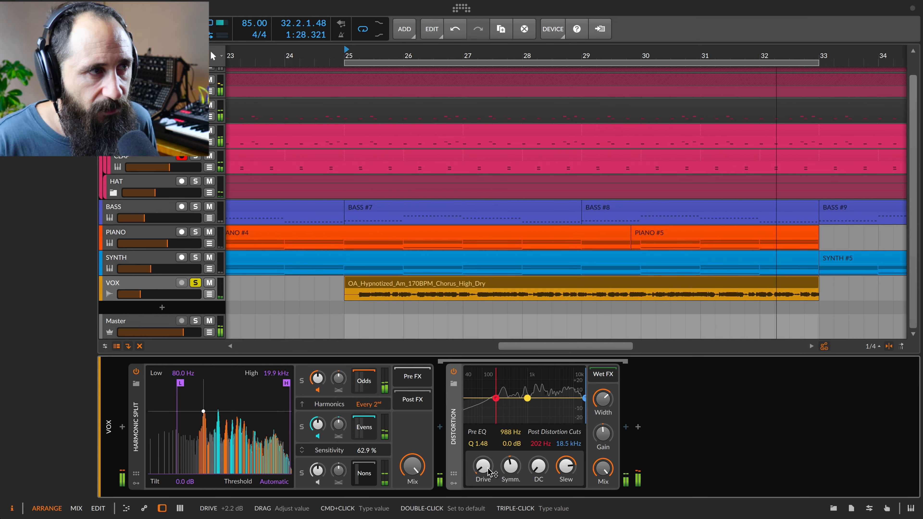
drag(489, 468, 491, 470)
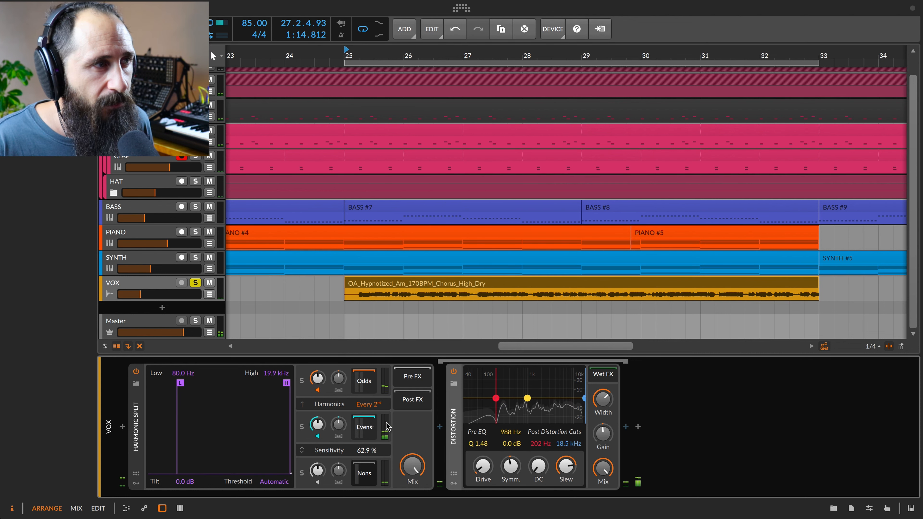
Insert a Freq Split device into the Pre FX chain of the Harmonic Split on VOX
click(418, 378)
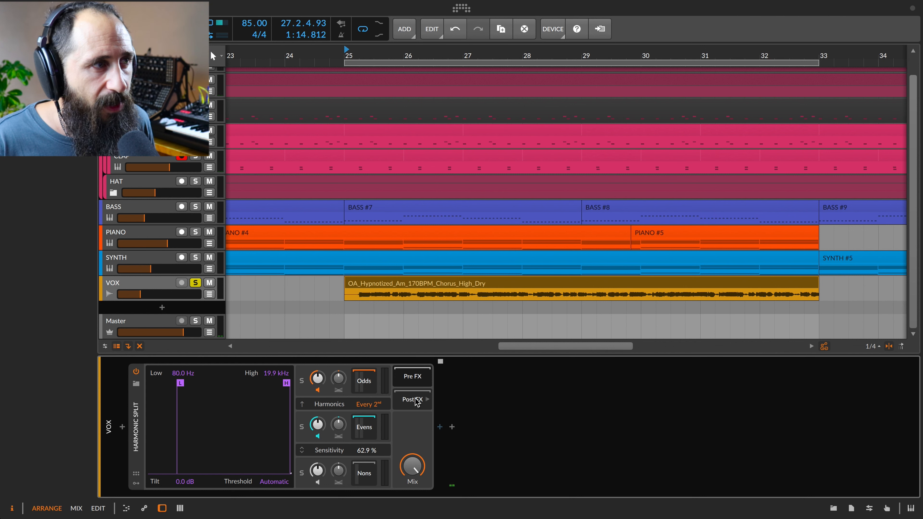
click(439, 427)
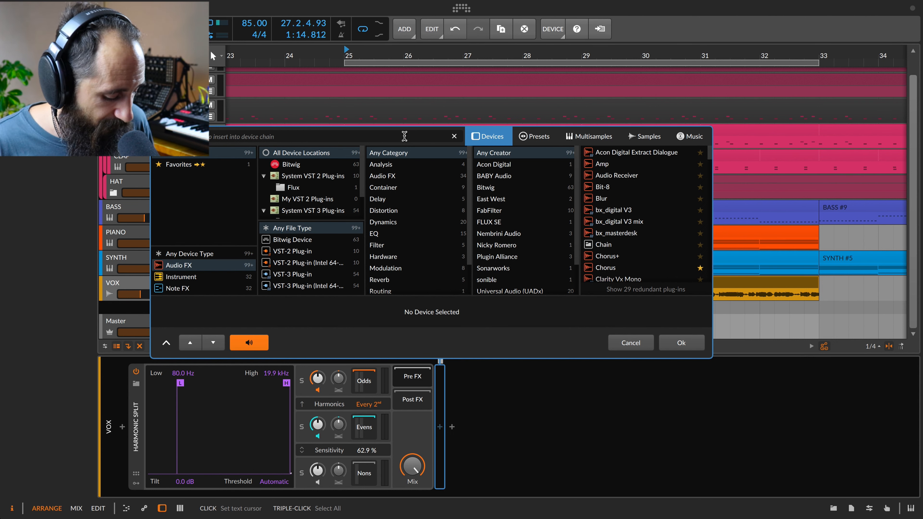
text(fr)
click(614, 164)
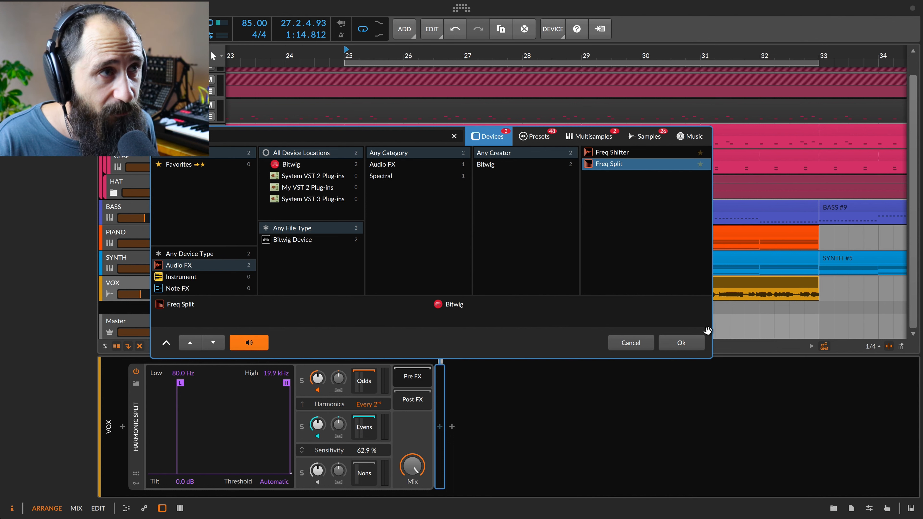
click(696, 343)
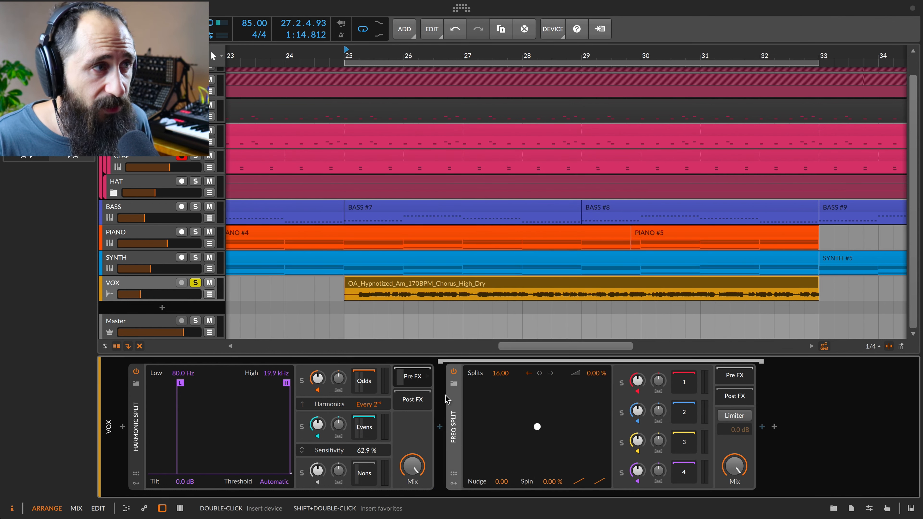
Insert a Delay+ device into the channel 1 chain of the Freq Split
click(762, 427)
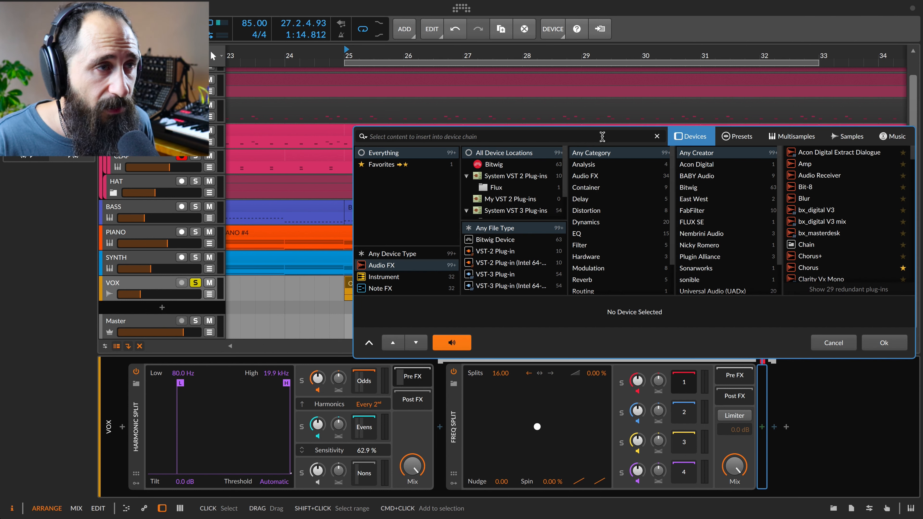
text(del)
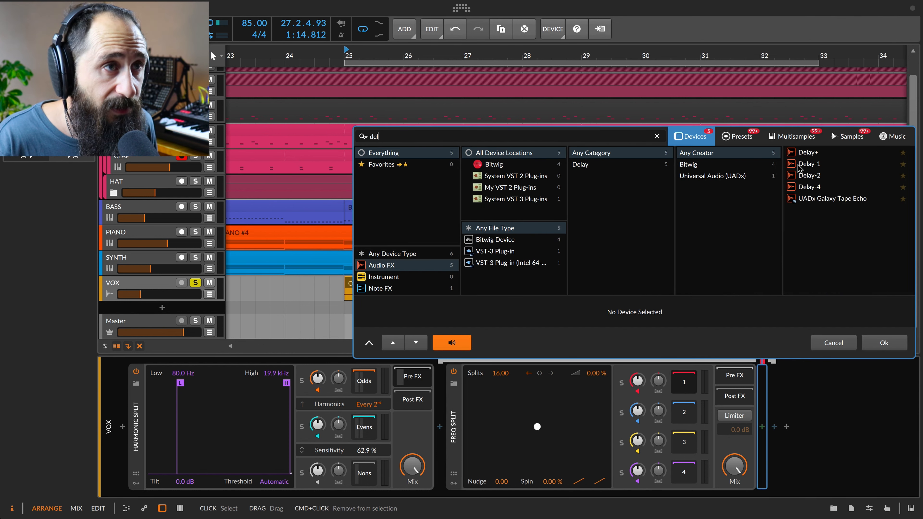
click(809, 151)
click(884, 341)
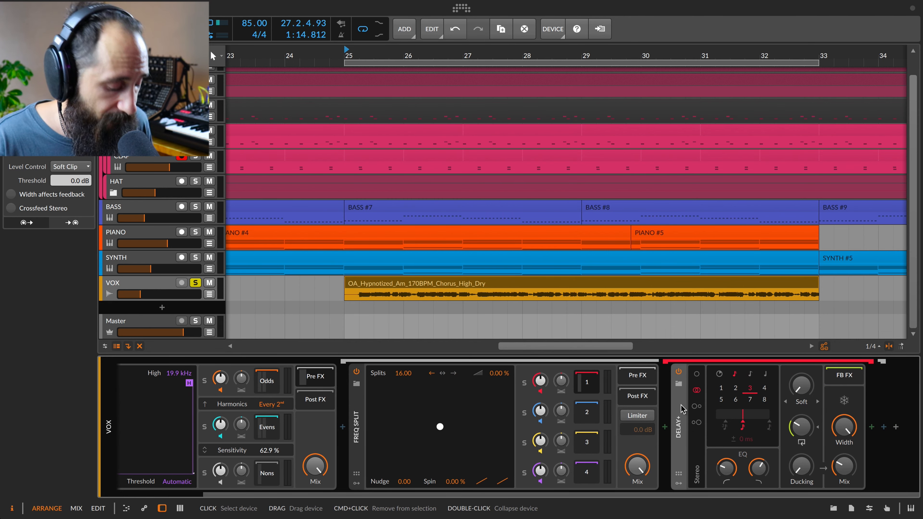
Copy the Delay+ to the other Freq Split channels and set channel 1's delay to 1 beat, adjusting its feedback
drag(682, 409, 644, 409)
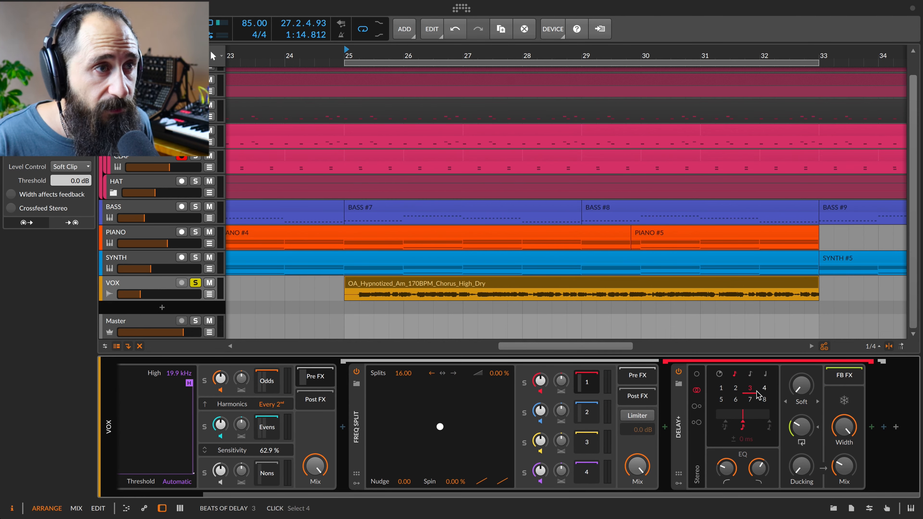
drag(680, 418, 723, 402)
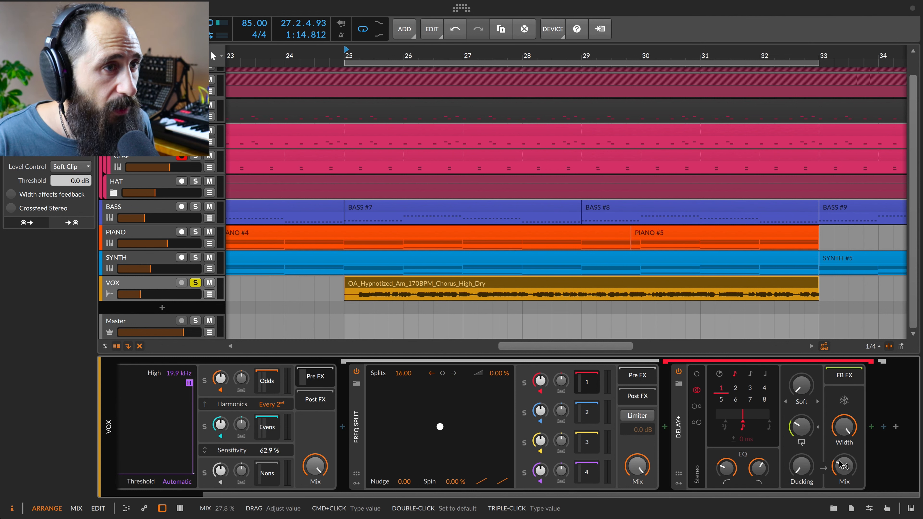
click(802, 427)
click(589, 415)
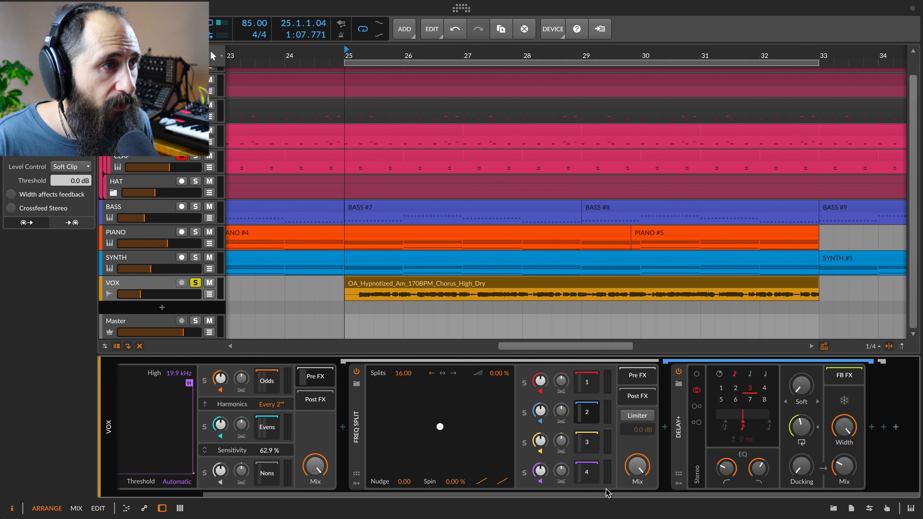
Set the Freq Split's Splits to 8.87 during playback and add a Classic LFO modulator to the device
key(space)
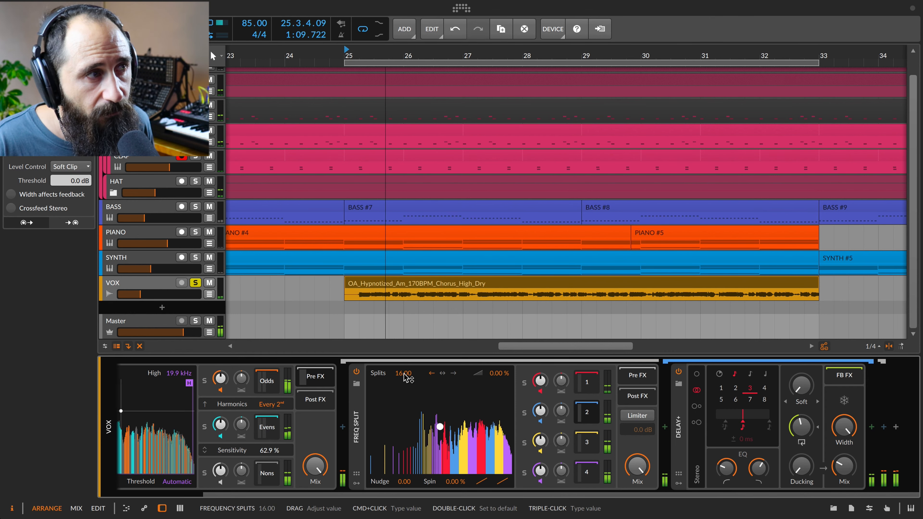
drag(407, 378, 407, 400)
click(357, 483)
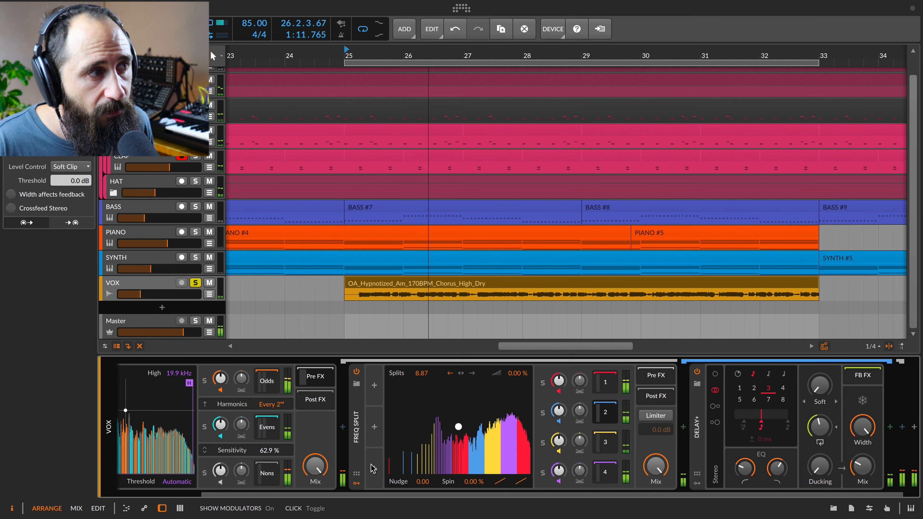
click(374, 386)
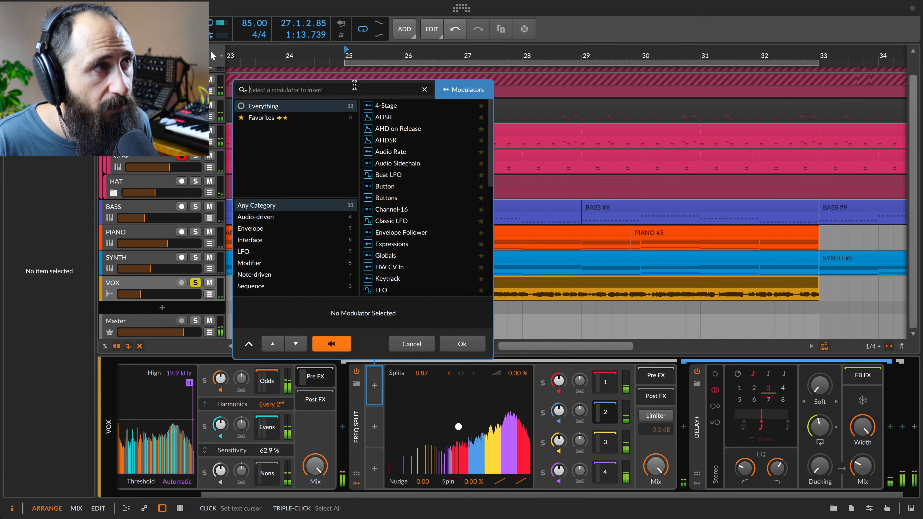
click(391, 221)
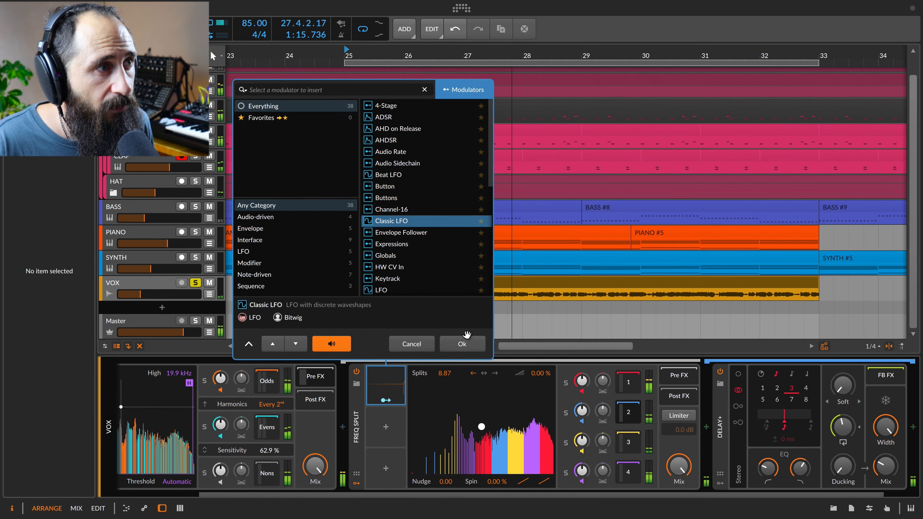
click(462, 344)
Map the Classic LFO to the Freq Split's Split Bend and set the LFO rate to 0.30 Hz
click(386, 400)
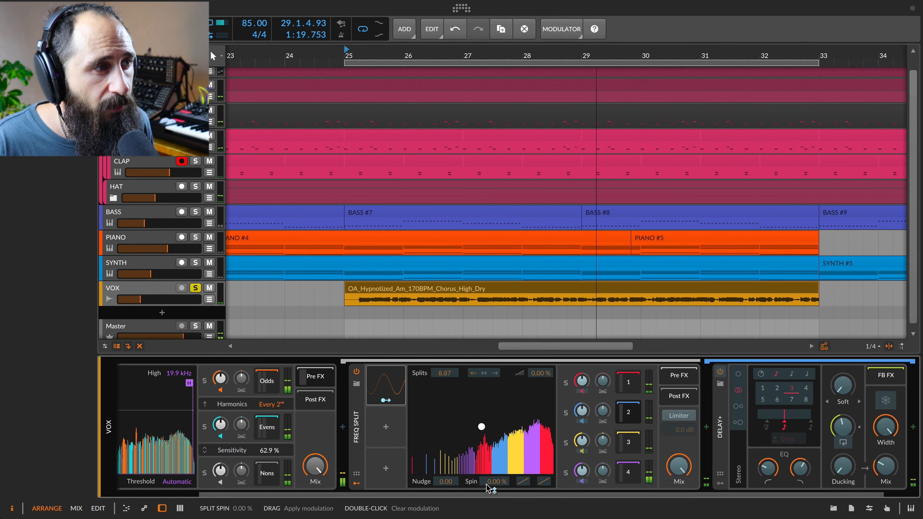
drag(524, 484, 523, 465)
click(399, 385)
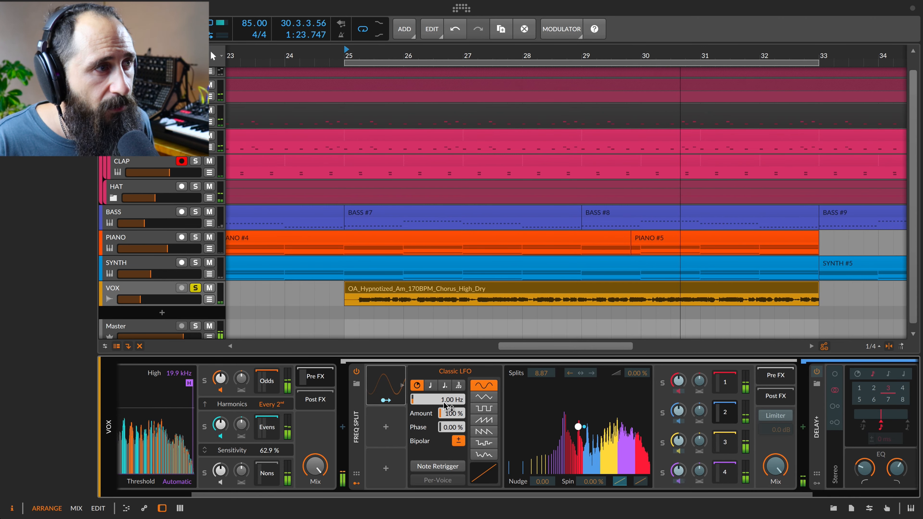
drag(386, 400, 390, 403)
Set the Delay+ time to 5 beats on Freq Split channel 4 and to 4 beats on channel 1
scroll(390, 402, right, 4)
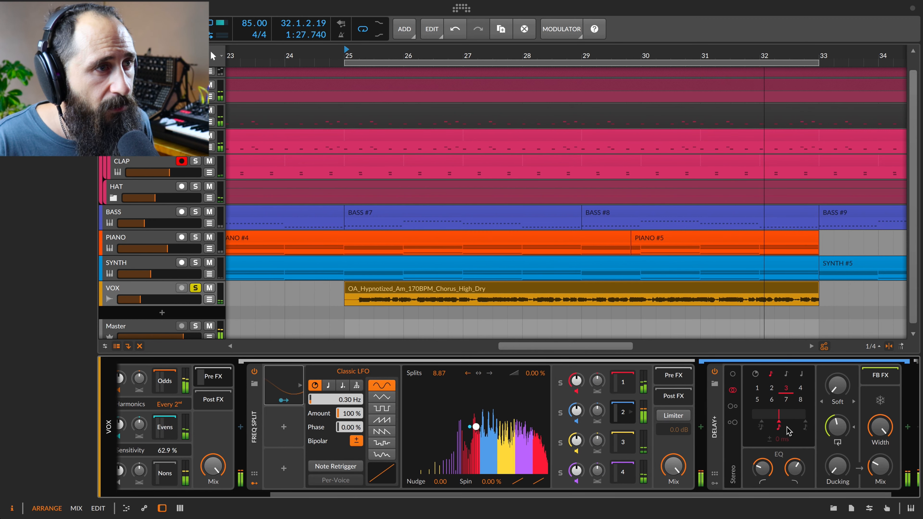
click(758, 400)
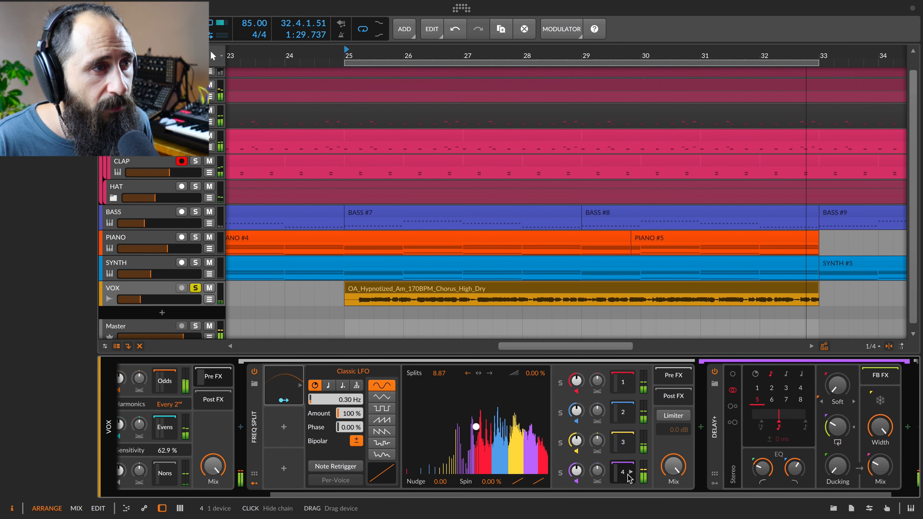
click(624, 378)
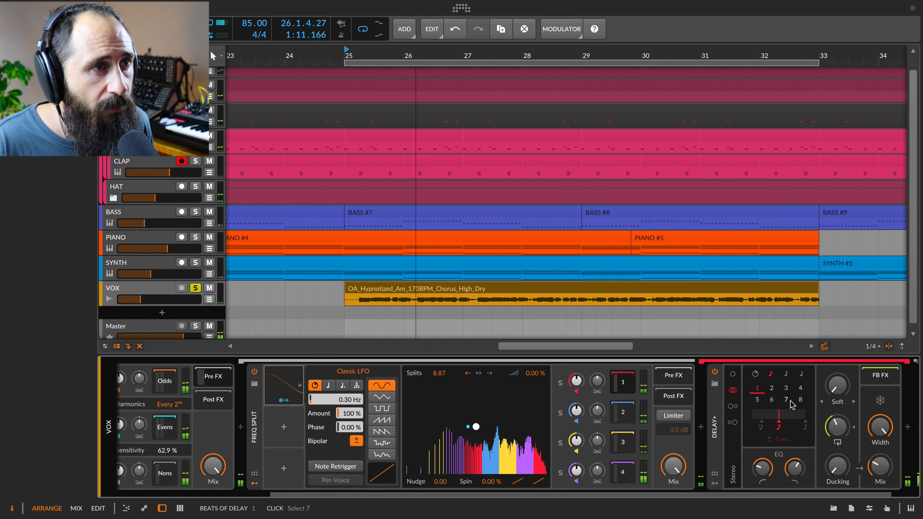
click(799, 389)
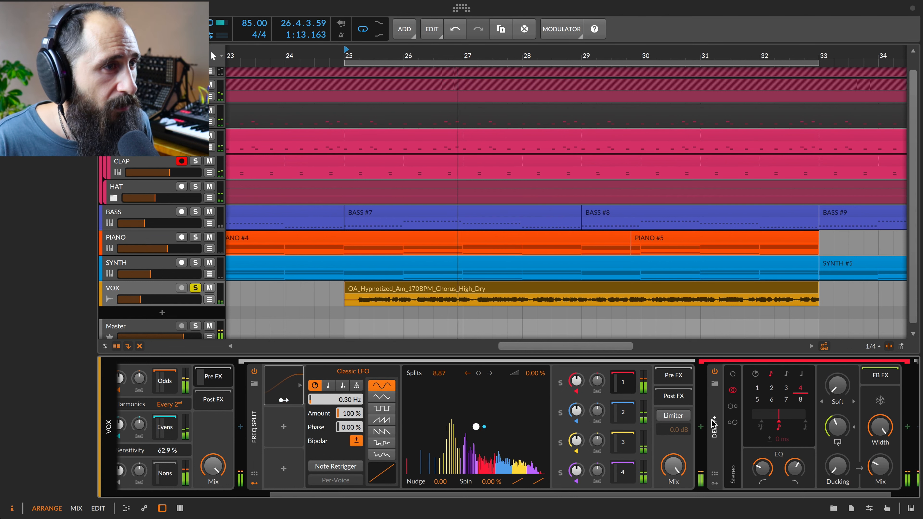
Check the Classic LFO's modulation mapping and set the Freq Split's Mix to 56.5 %
scroll(714, 425, right, 2)
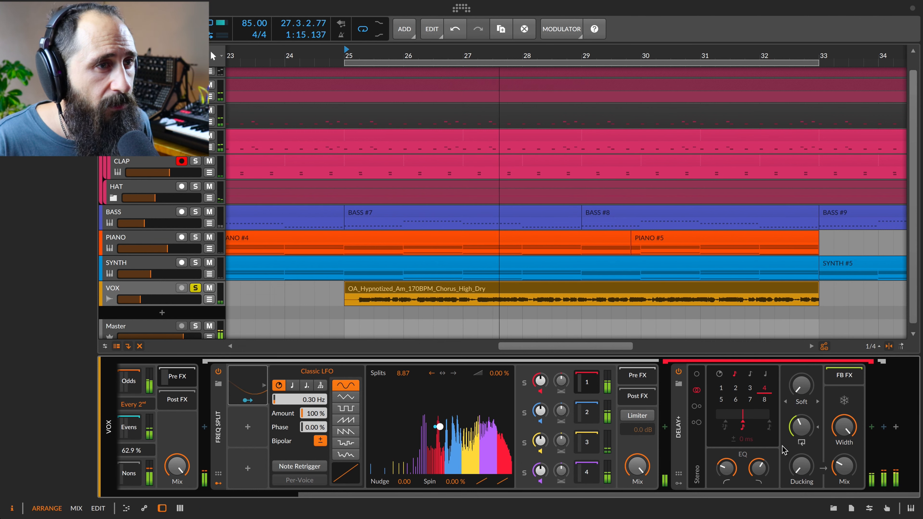
click(248, 400)
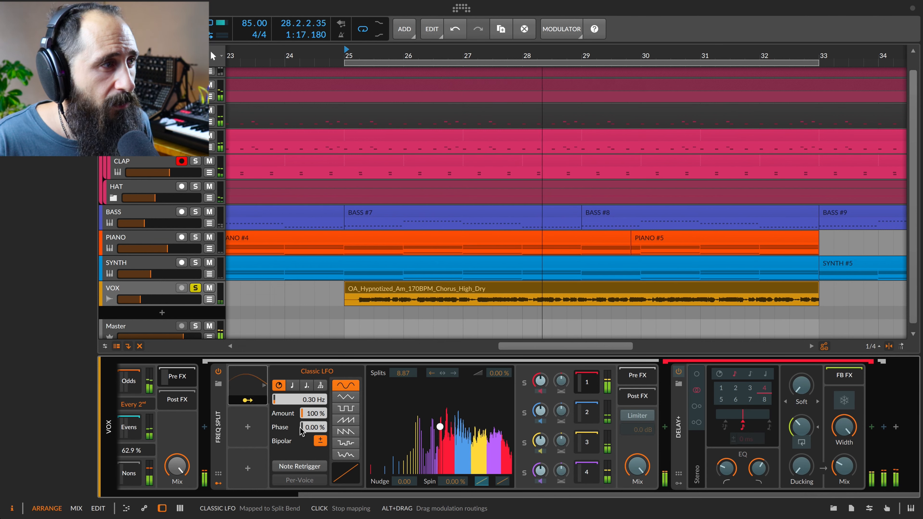
click(249, 401)
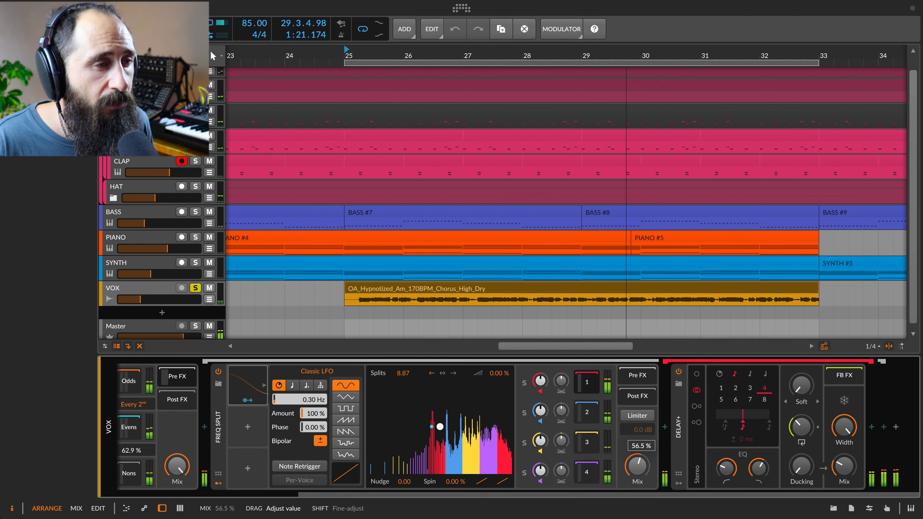
drag(639, 466, 640, 466)
Try the Harmonic Split's Mix at 0 %, reset it to its default, and set the Freq Split's Mix to 53.0 %
scroll(301, 443, left, 6)
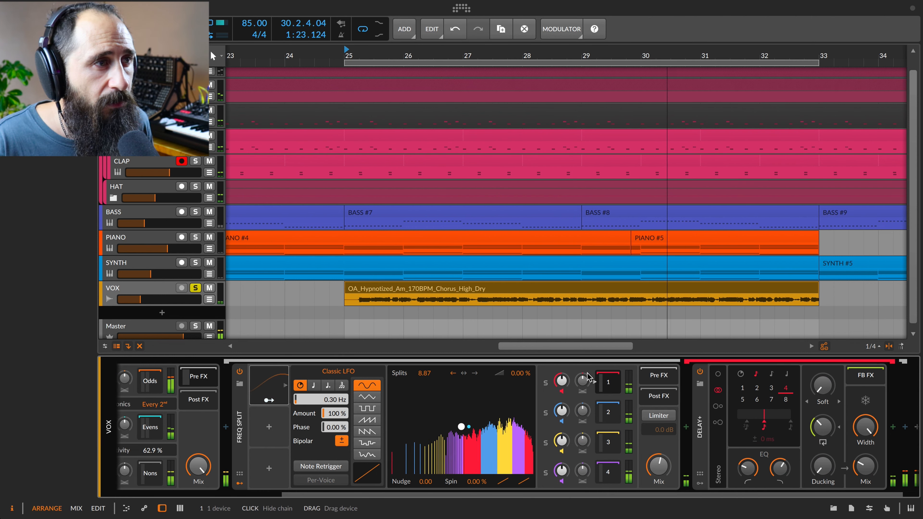
scroll(742, 451, right, 2)
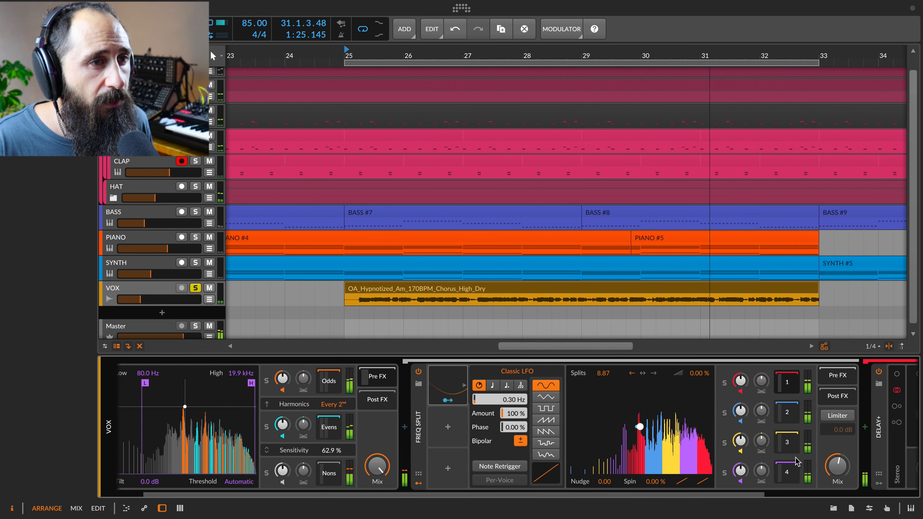
drag(375, 469, 374, 468)
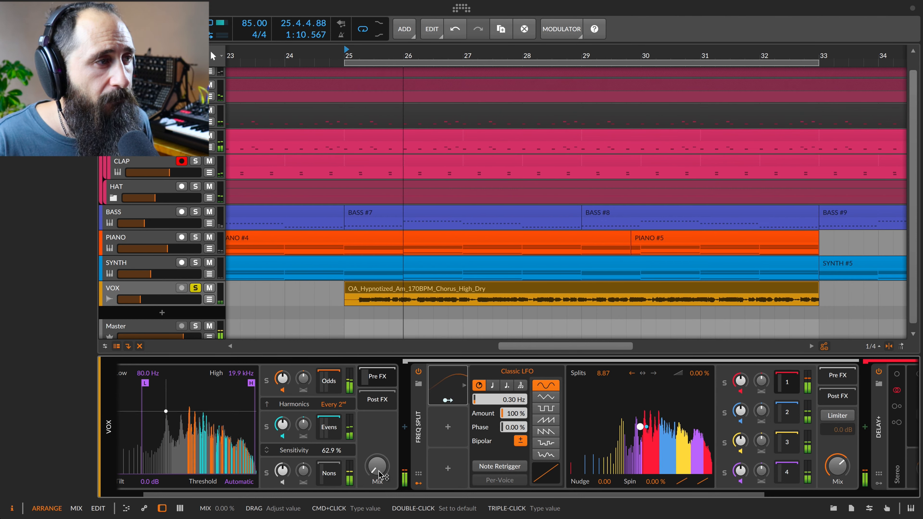
double_click(378, 466)
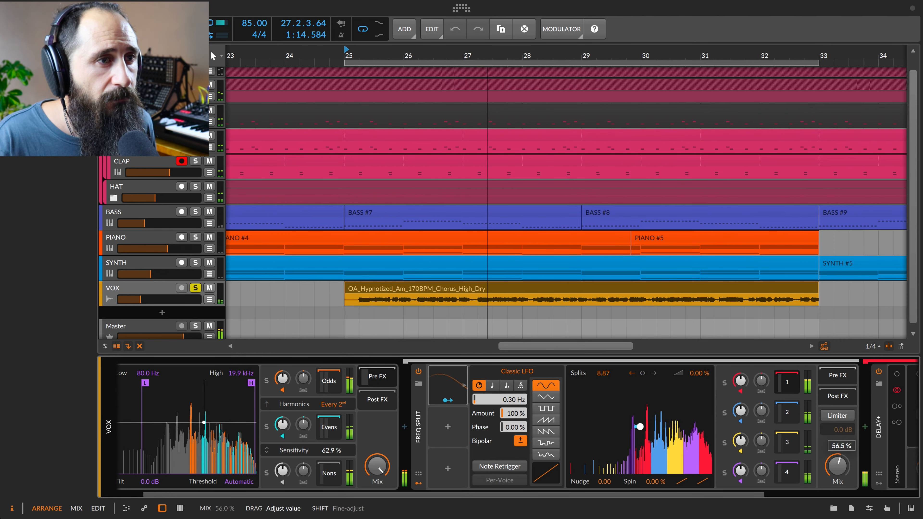
scroll(831, 443, right, 5)
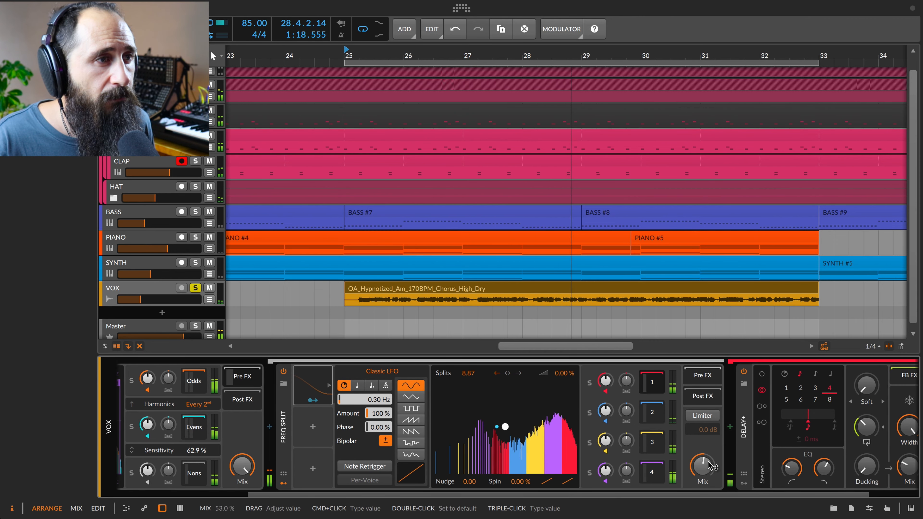
Insert a Filter device directly after the Freq Split in the VOX track's Pre FX chain
scroll(715, 402, left, 5)
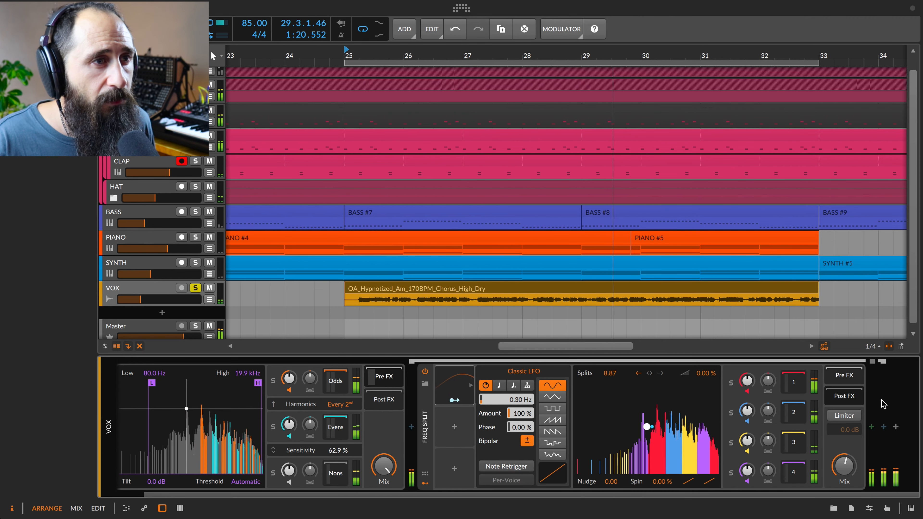
click(872, 427)
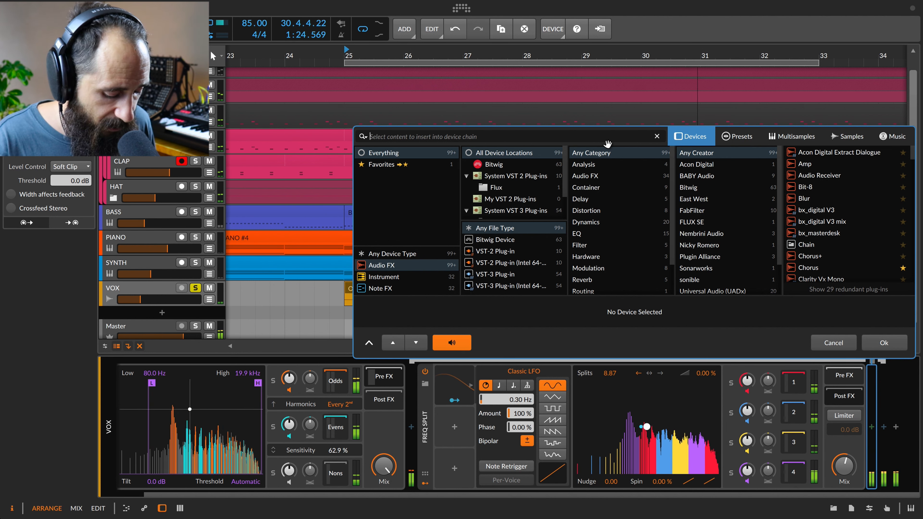
text(fil)
click(842, 154)
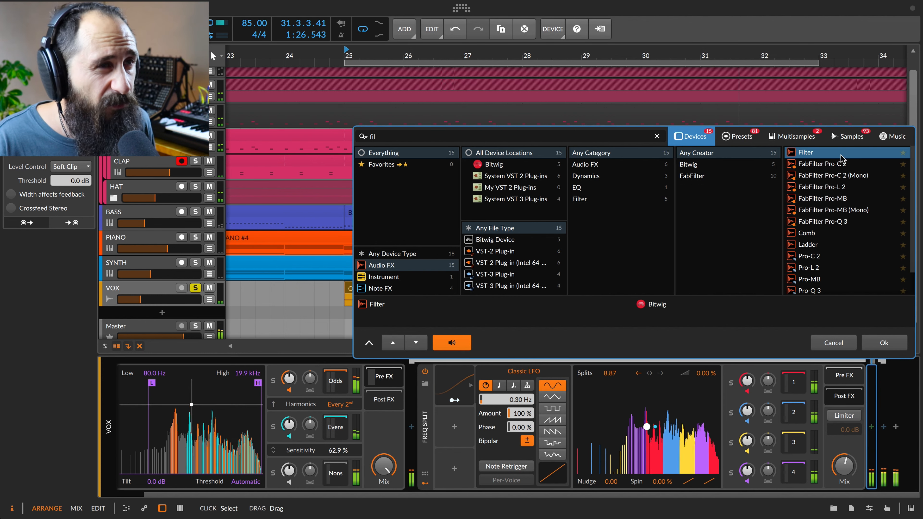
click(886, 344)
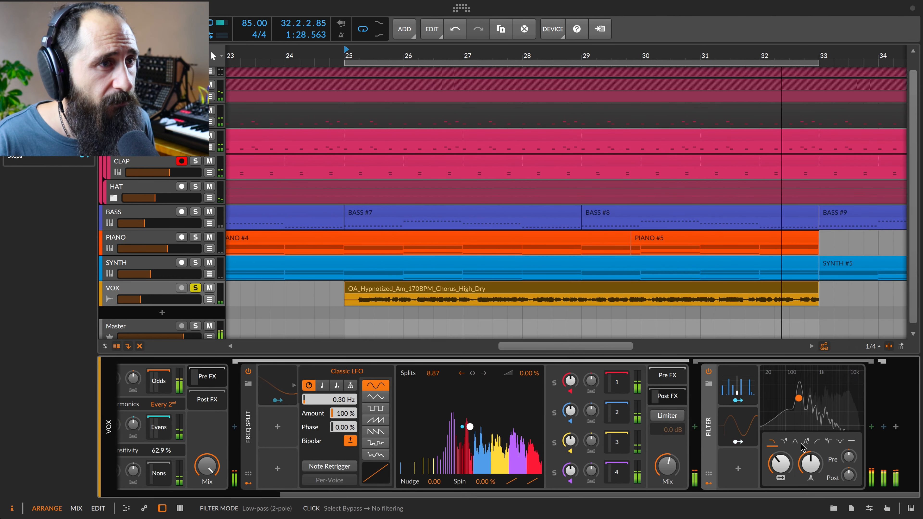
Make the Filter a high-pass with 0 % resonance and lower its cutoff to around 86 Hz
click(818, 442)
drag(810, 463, 810, 500)
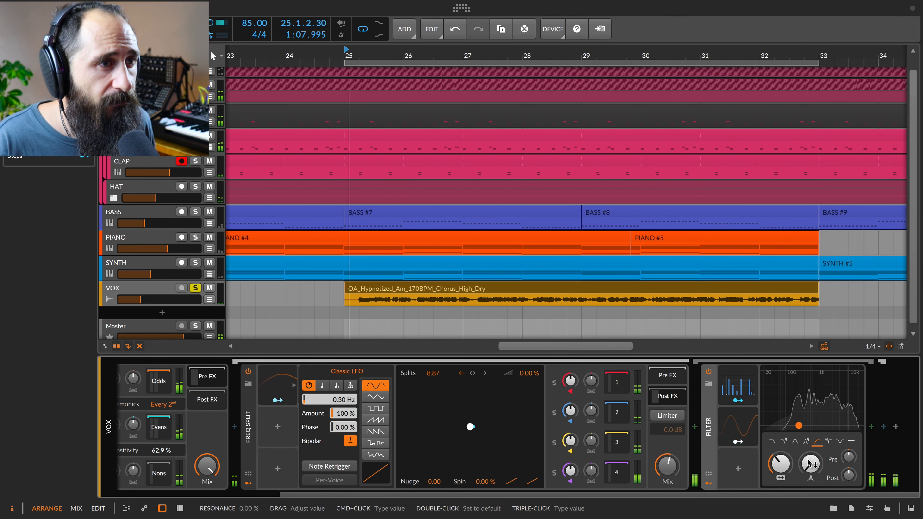
drag(781, 464, 780, 466)
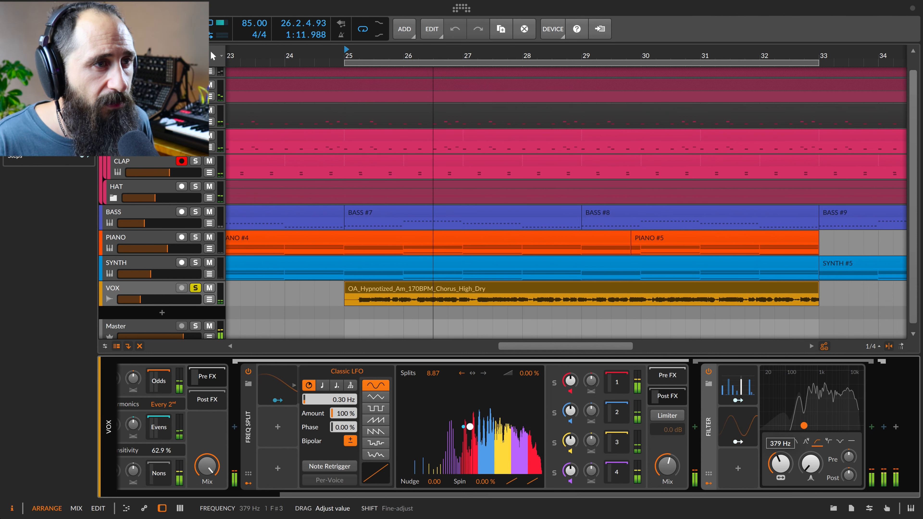
drag(781, 464, 780, 463)
drag(781, 463, 785, 476)
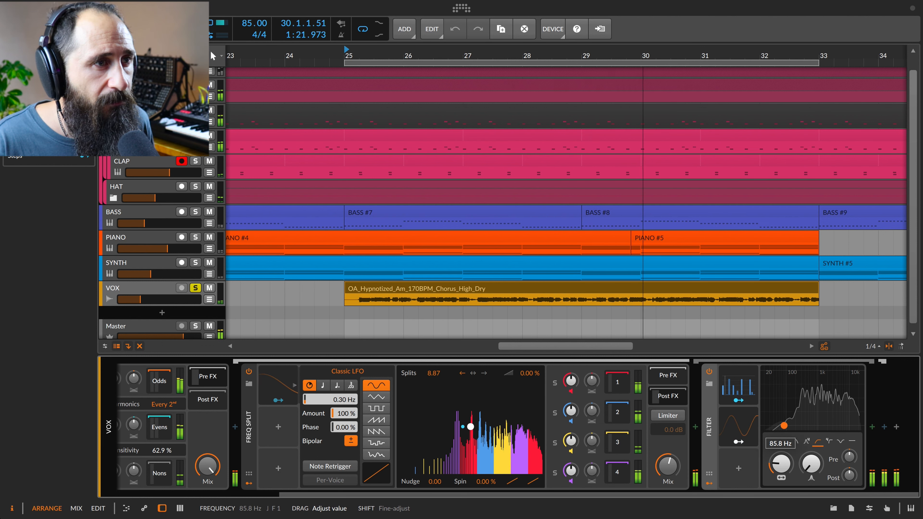
scroll(683, 379, left, 1)
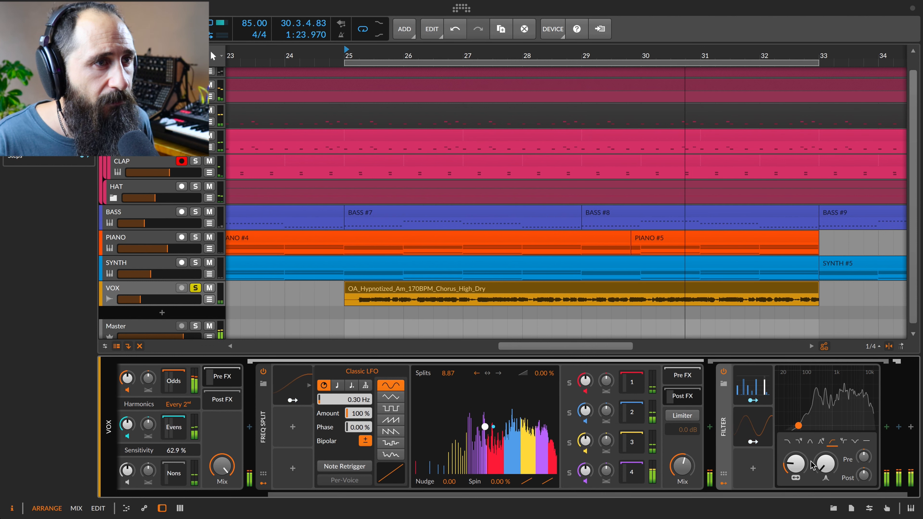
drag(796, 465, 795, 463)
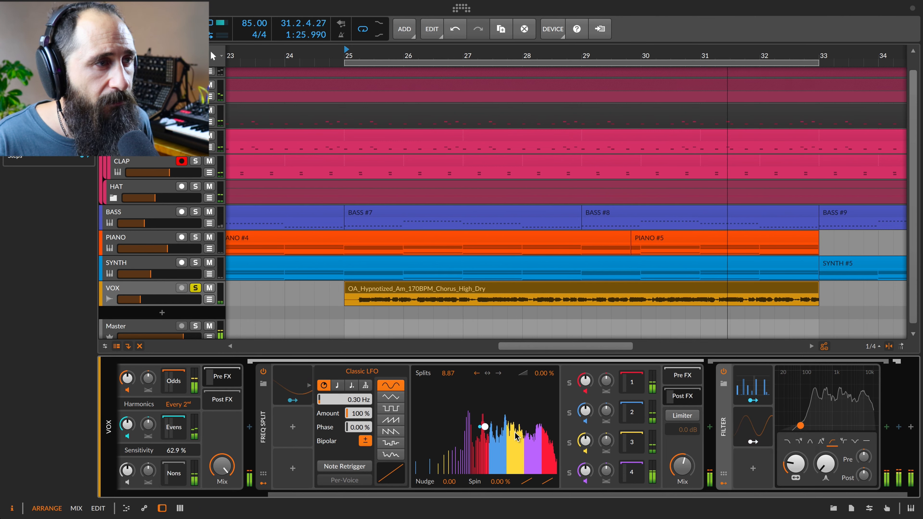
Compare the Harmonic Split's Mix at 0 % and 100 %, leaving it at 100 %, and unsolo the VOX track
scroll(411, 469, left, 10)
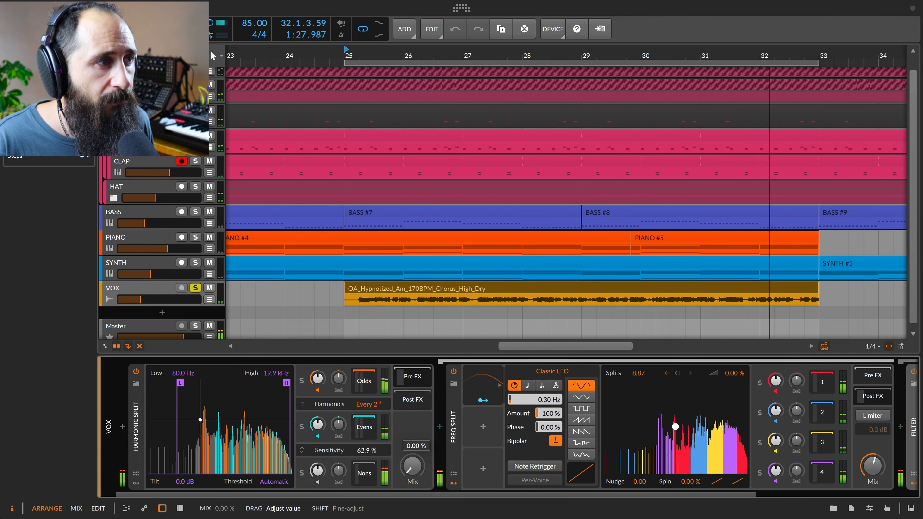
drag(411, 469, 413, 451)
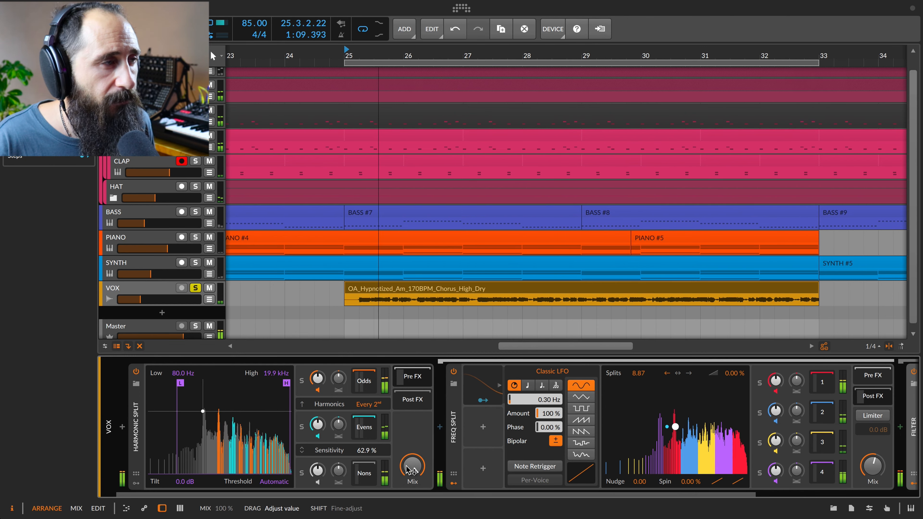
click(196, 290)
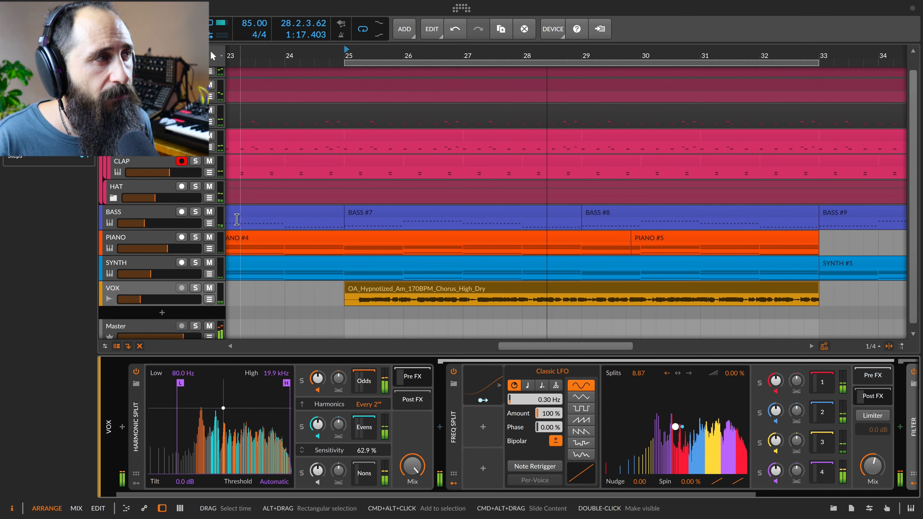
Try soloing the BASS track, and solo and select the PIANO track instead
click(196, 213)
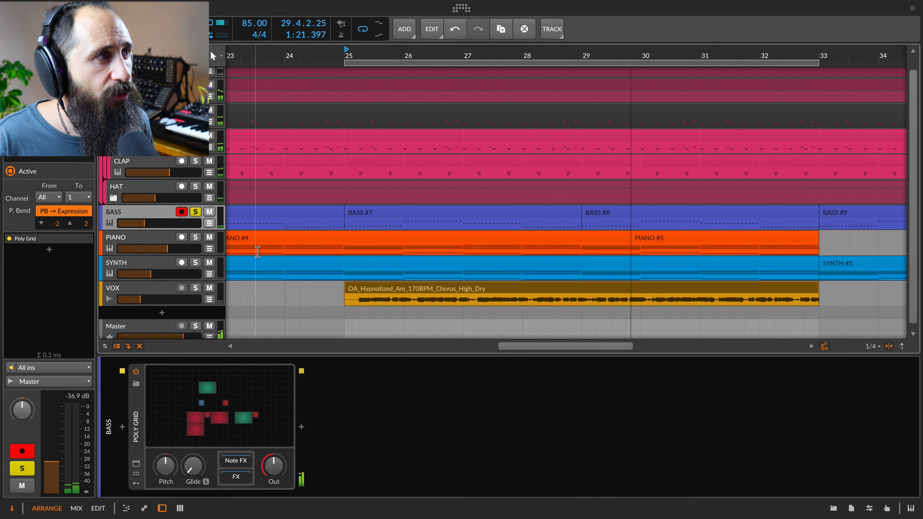
click(196, 237)
click(152, 243)
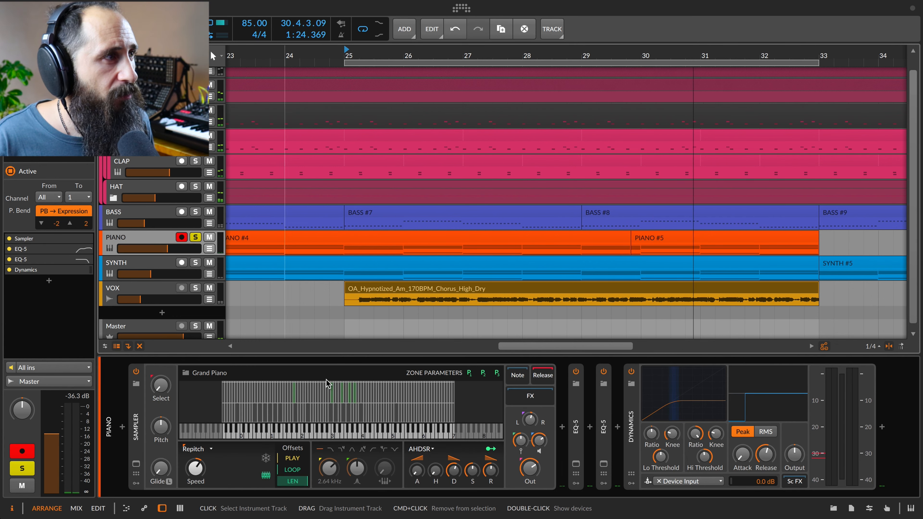
Add a Transient Split at the end of the PIANO device chain and shift its blend toward the tones
click(882, 428)
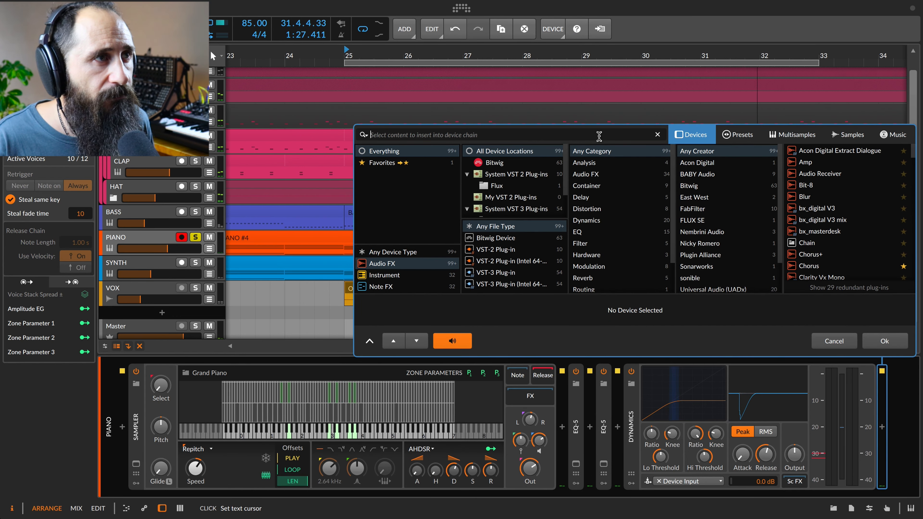
text(tra)
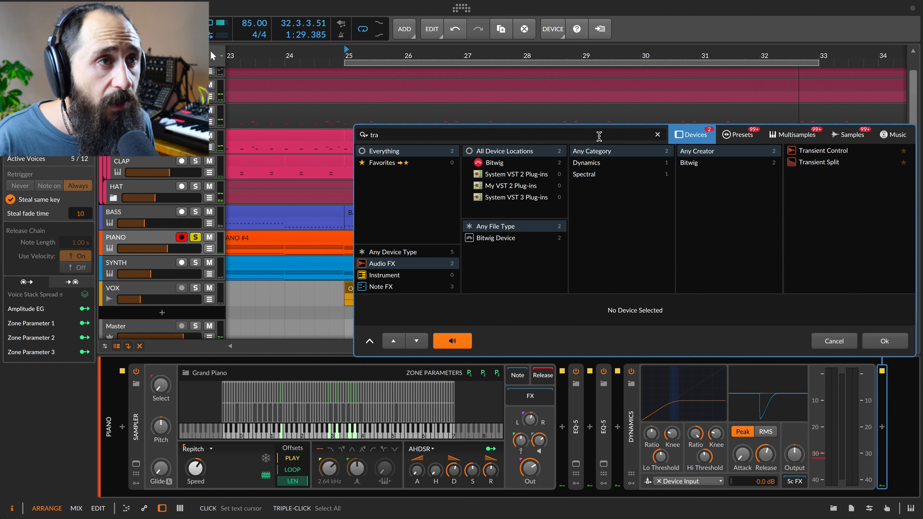
click(833, 164)
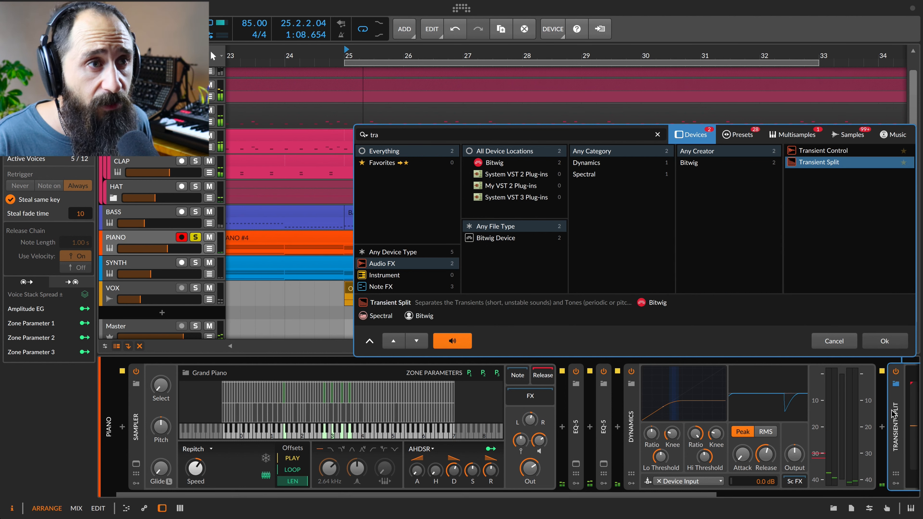
click(885, 341)
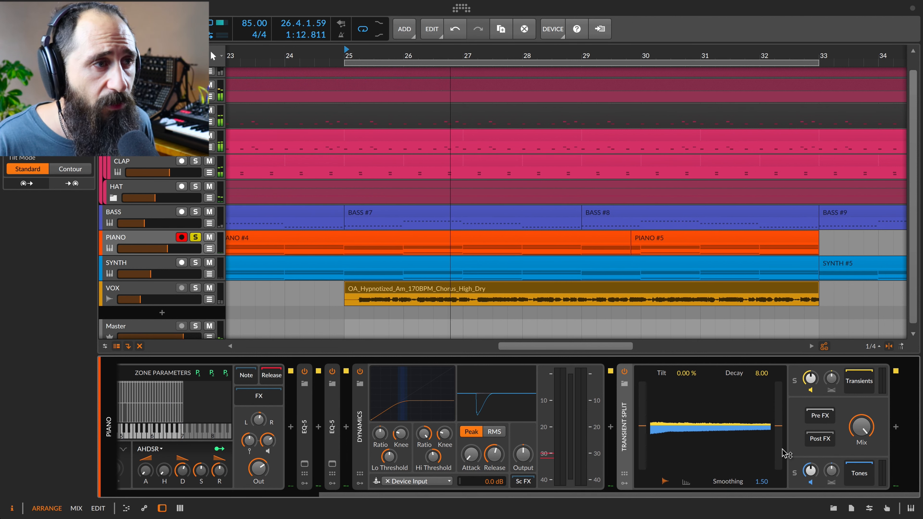
drag(778, 440, 778, 457)
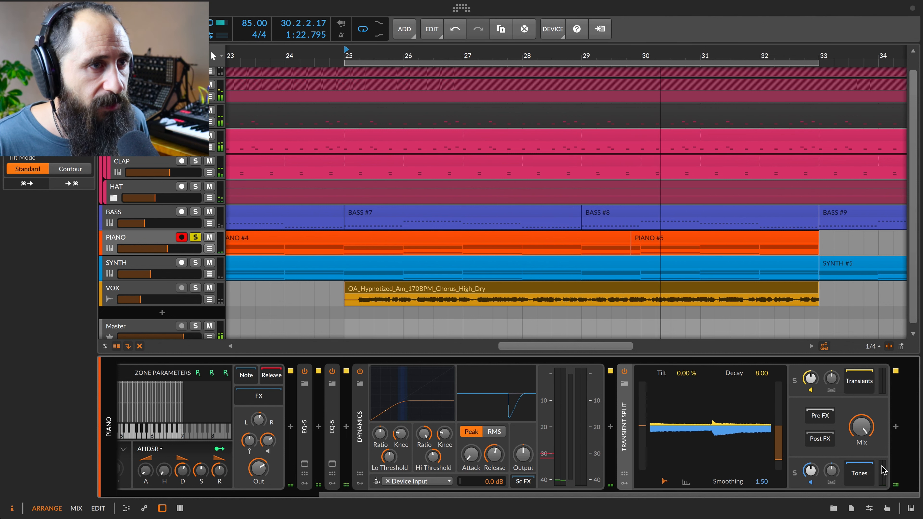
Insert a Reverb in the Transient Split's Tones chain and adjust the reverb's Mix
click(896, 427)
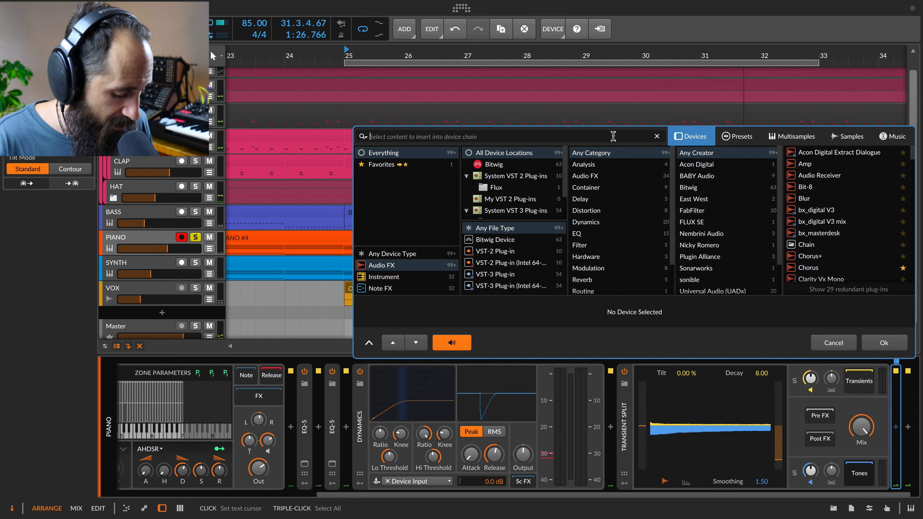
text(rev)
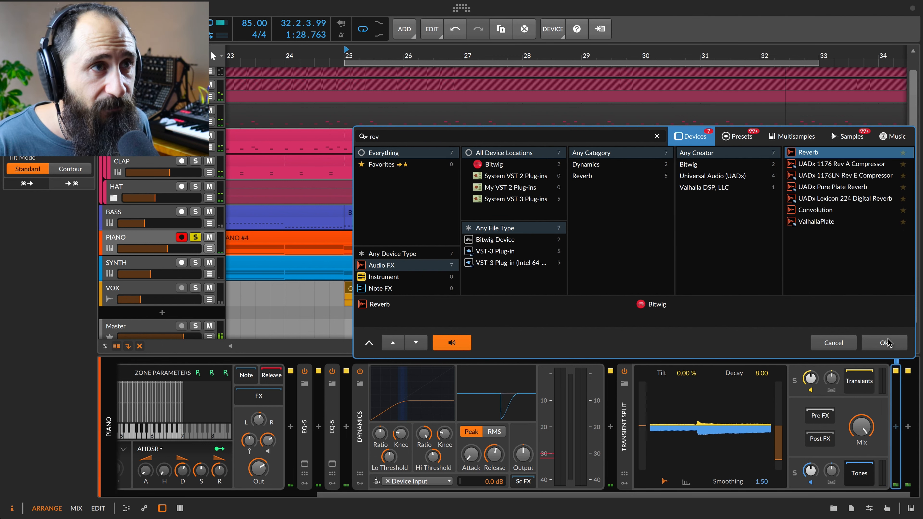
click(886, 342)
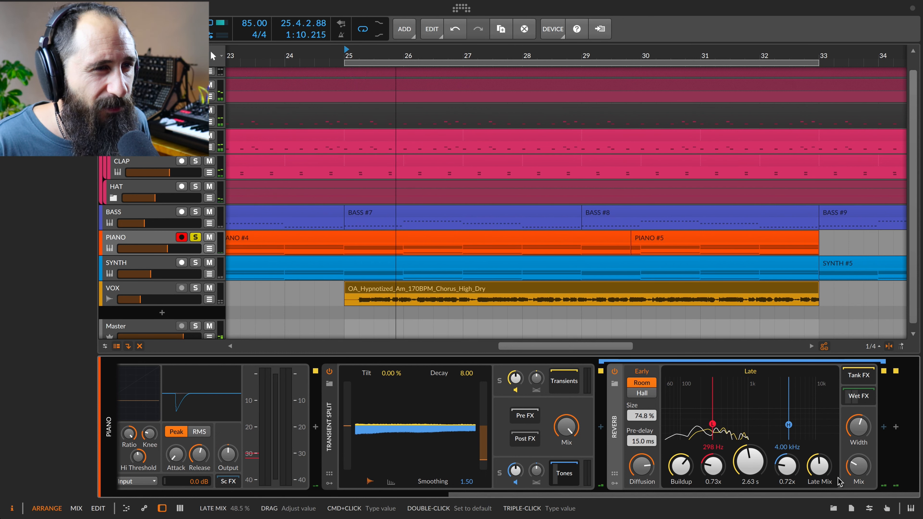
drag(859, 466, 859, 464)
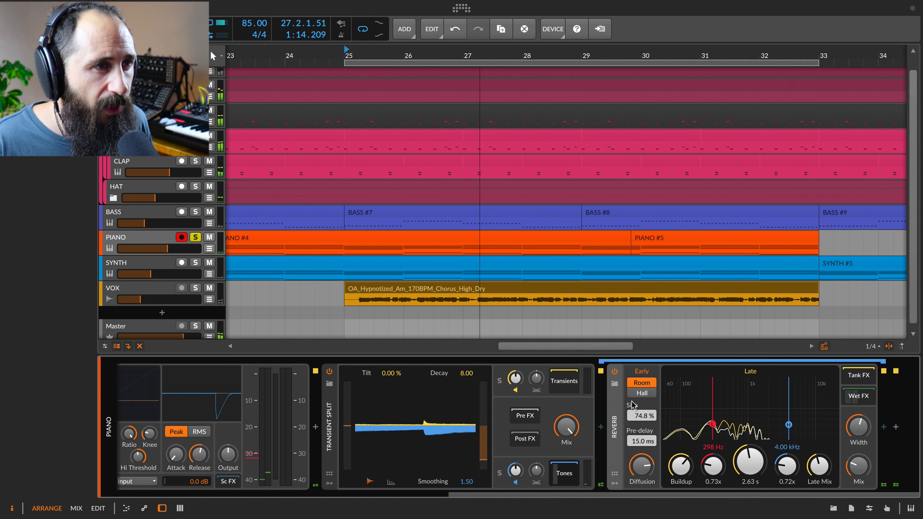
Insert a Freq Split before the Transient Split on the PIANO track
click(316, 428)
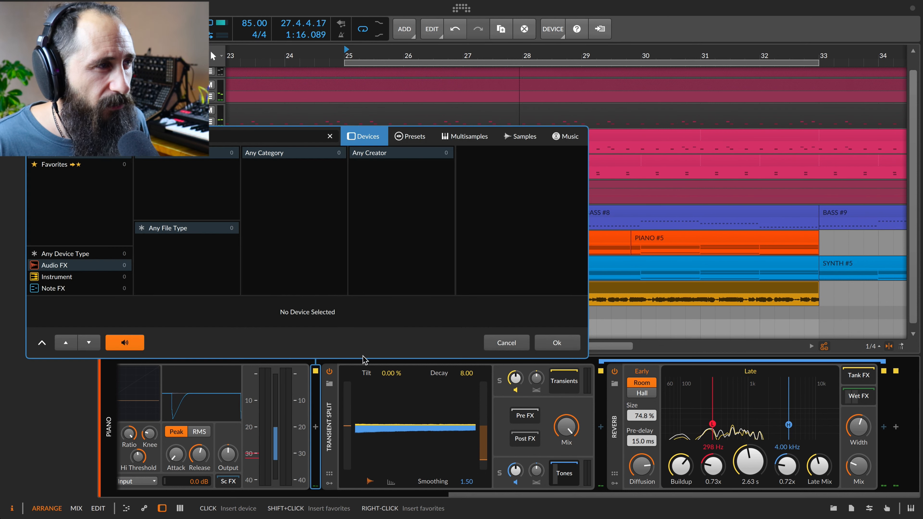
text(fre)
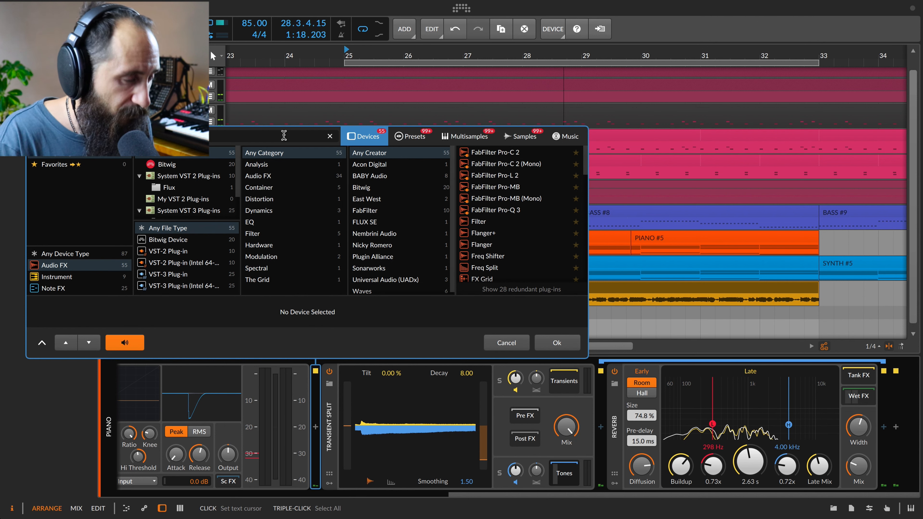
click(497, 165)
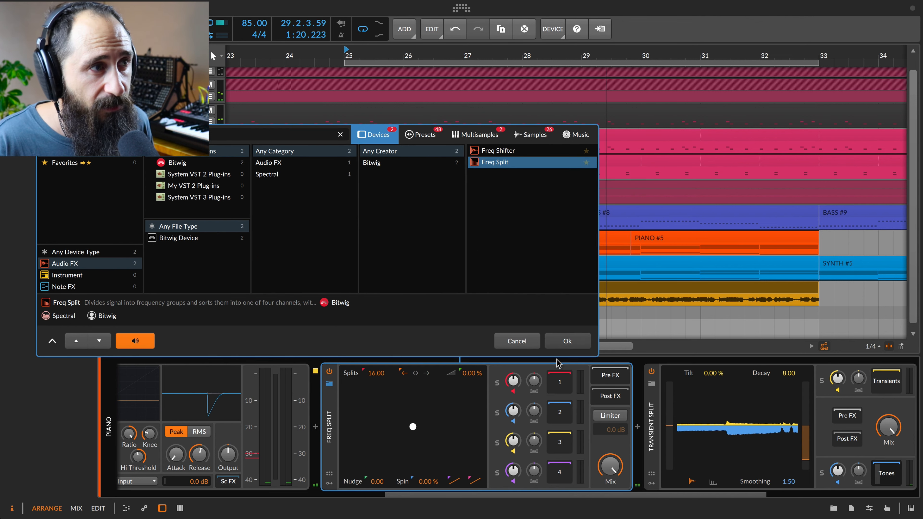
click(557, 342)
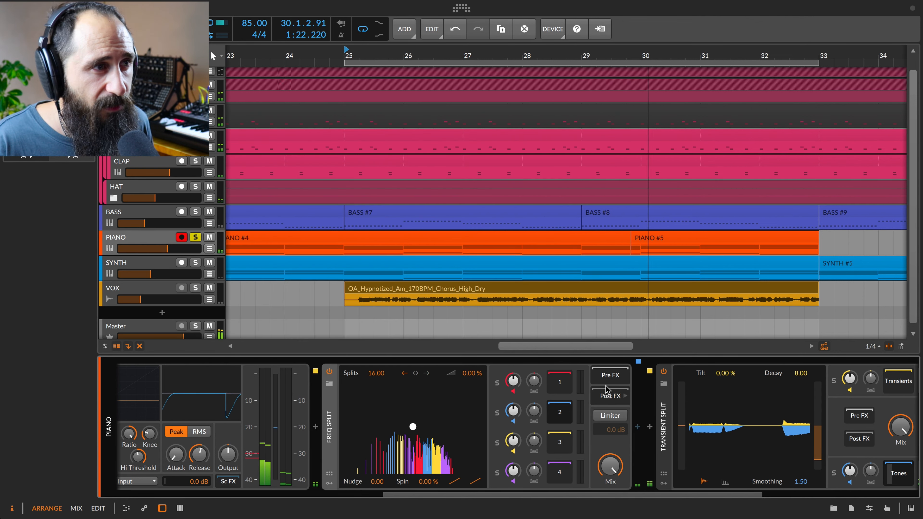
Insert a Delay+ on Freq Split channel 2, with its time at 3 beats and feedback at about 59 %
click(638, 427)
text(del)
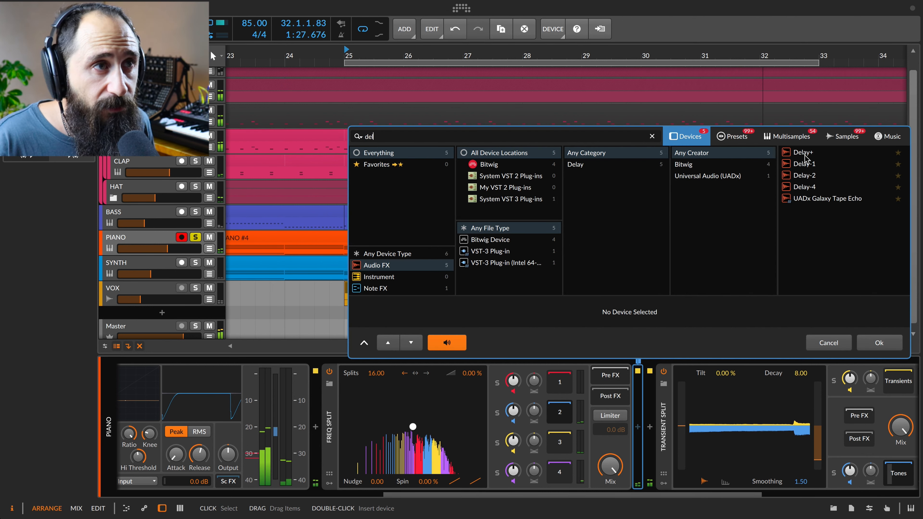
key(Down)
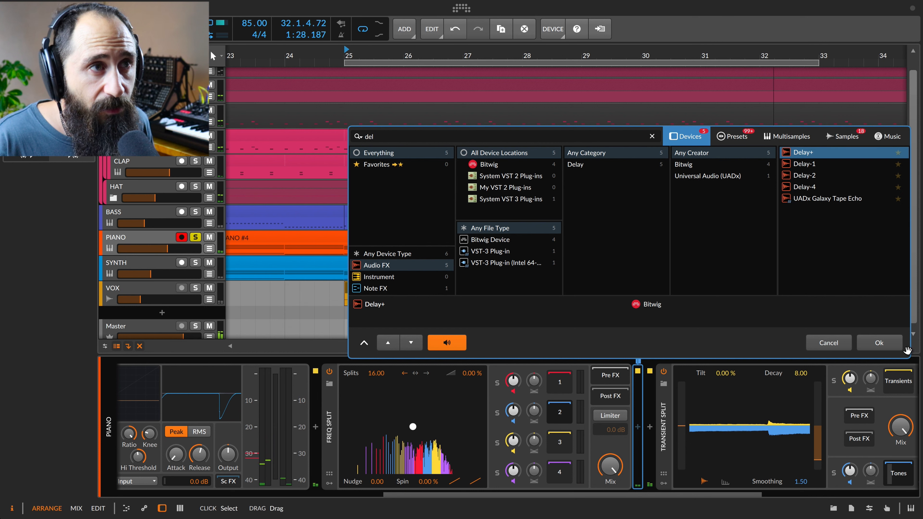
click(893, 346)
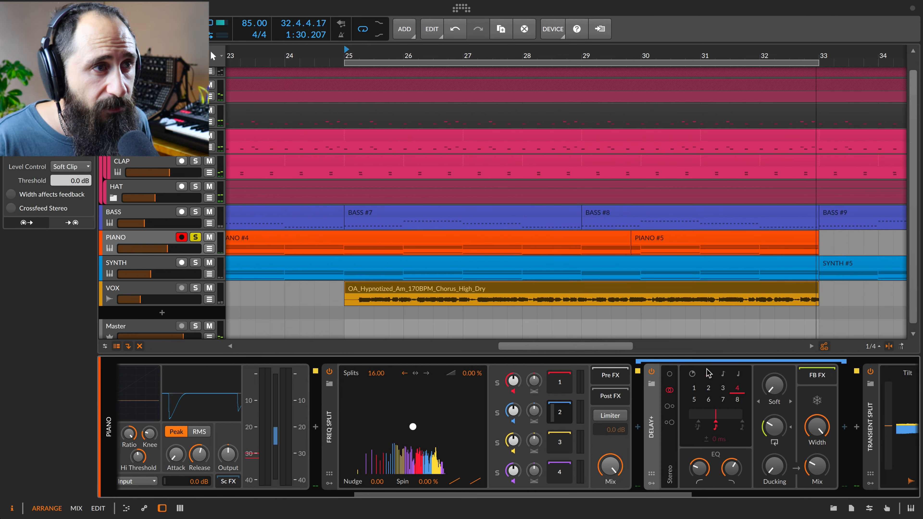
click(723, 387)
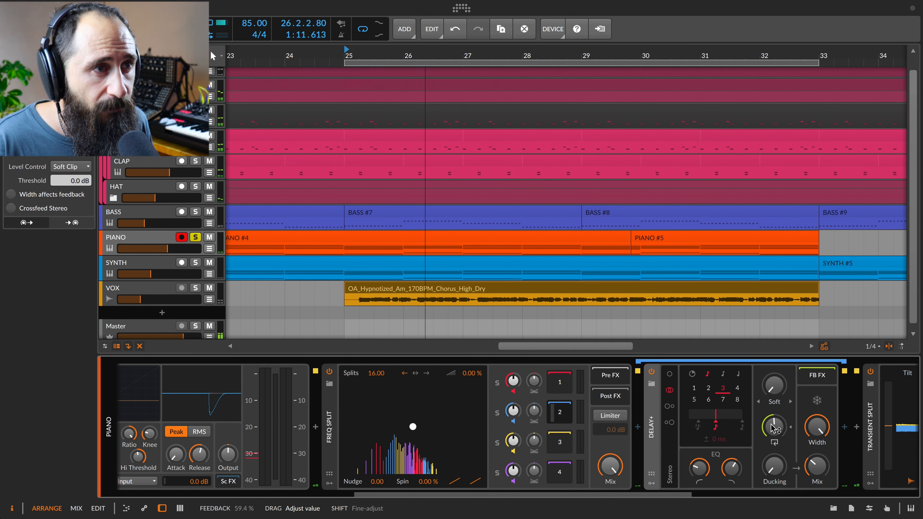
Set the PIANO Freq Split's Splits to 2.55 and its Nudge to -0.40
drag(371, 378, 371, 424)
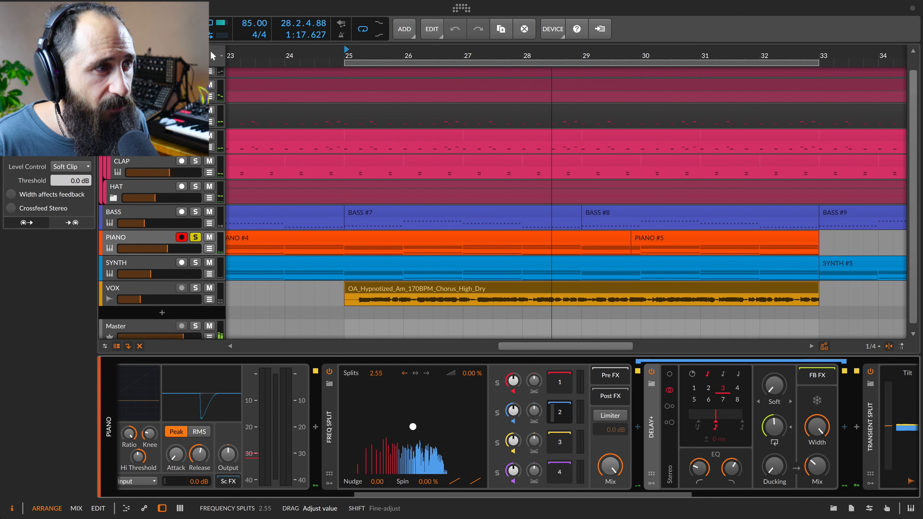
mouse_move(378, 482)
mouse_down()
mouse_move(377, 469)
mouse_move(377, 487)
mouse_up()
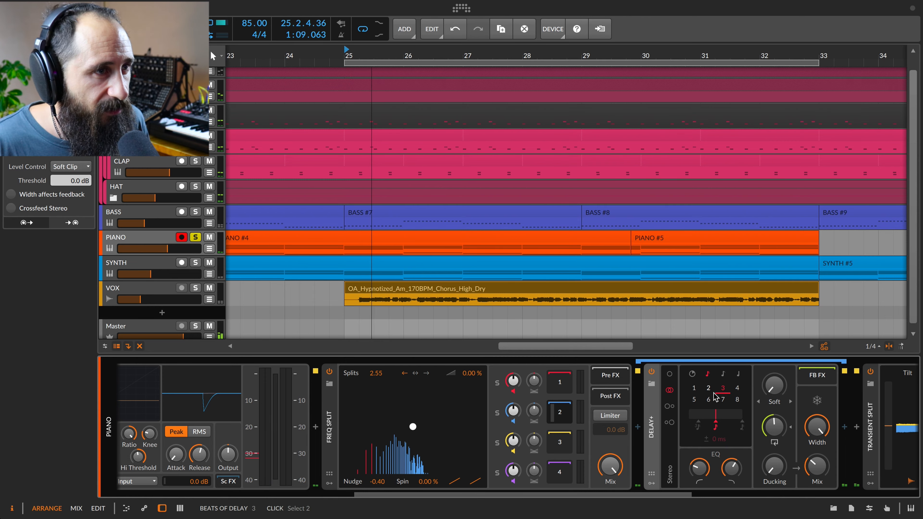
scroll(512, 386, right, 5)
scroll(512, 386, left, 4)
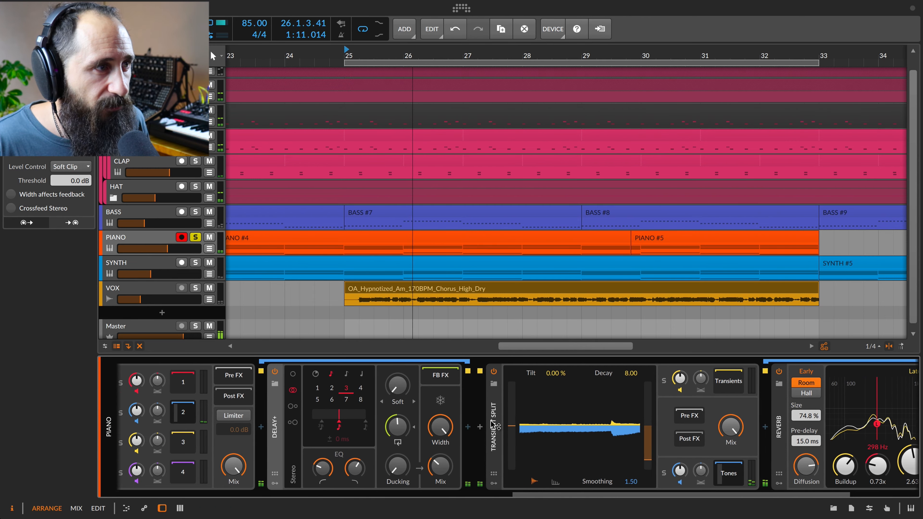
key(ctrl+Up)
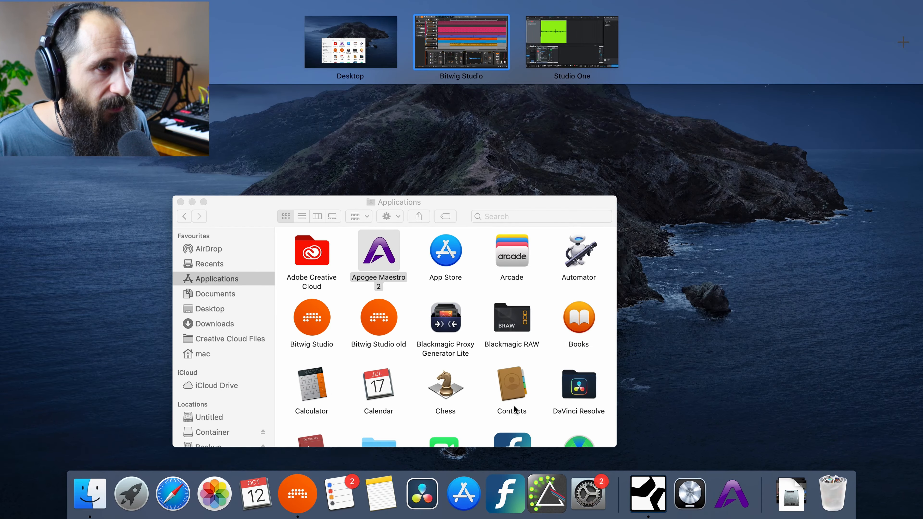
click(488, 38)
click(521, 408)
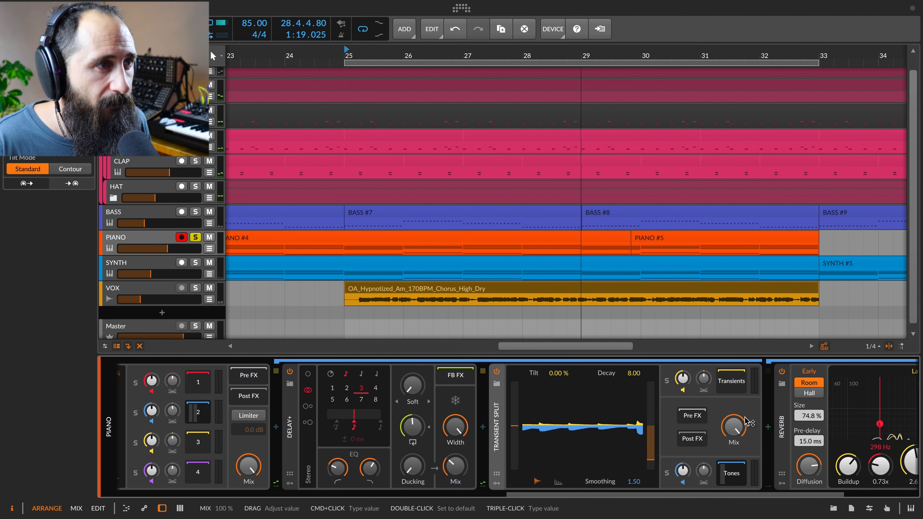
scroll(733, 401, right, 3)
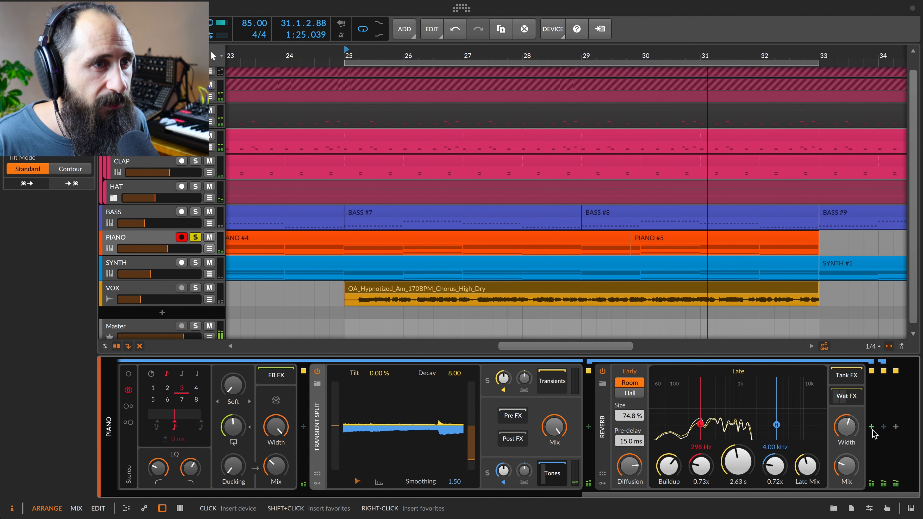
click(884, 428)
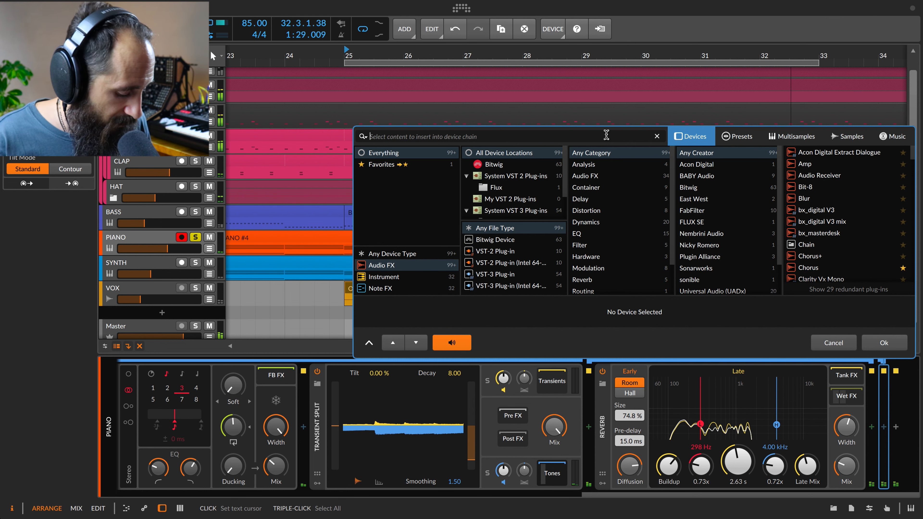
text(sat)
click(811, 153)
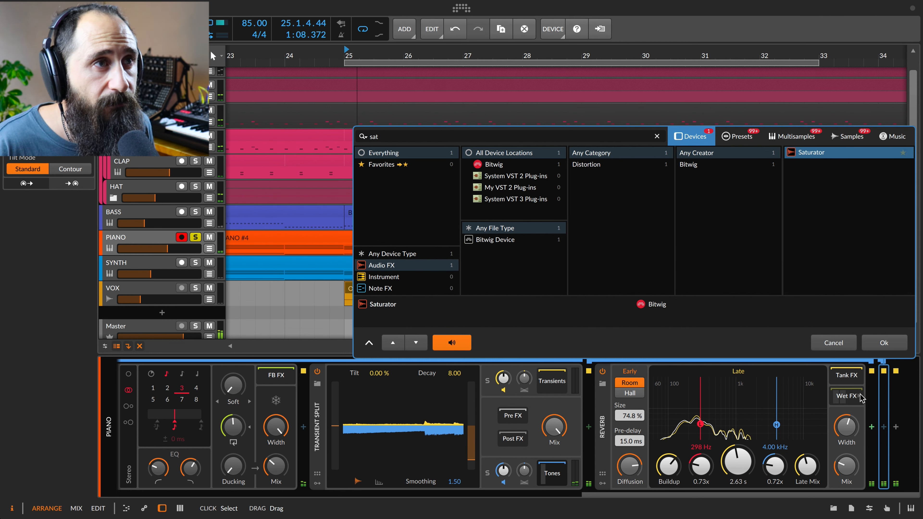
click(884, 342)
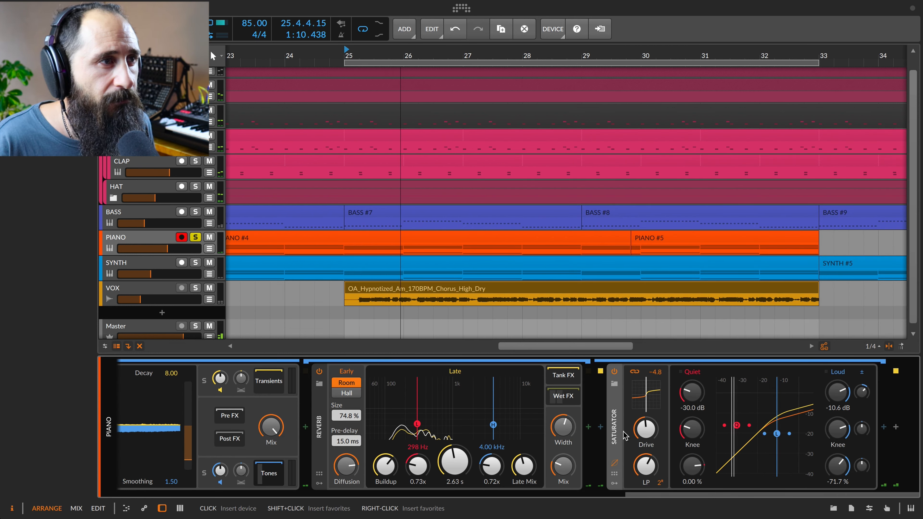
drag(653, 430, 654, 435)
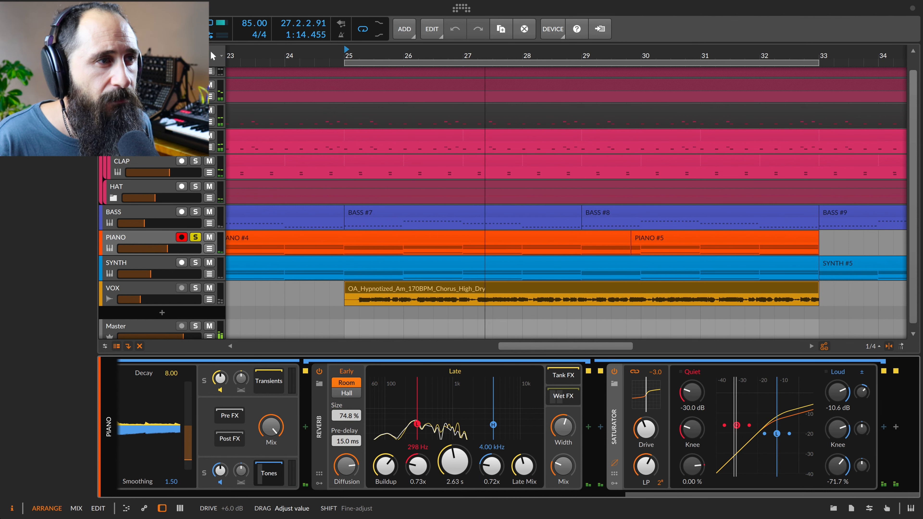
Set the PIANO Freq Split's Nudge to -0.56
scroll(536, 380, left, 10)
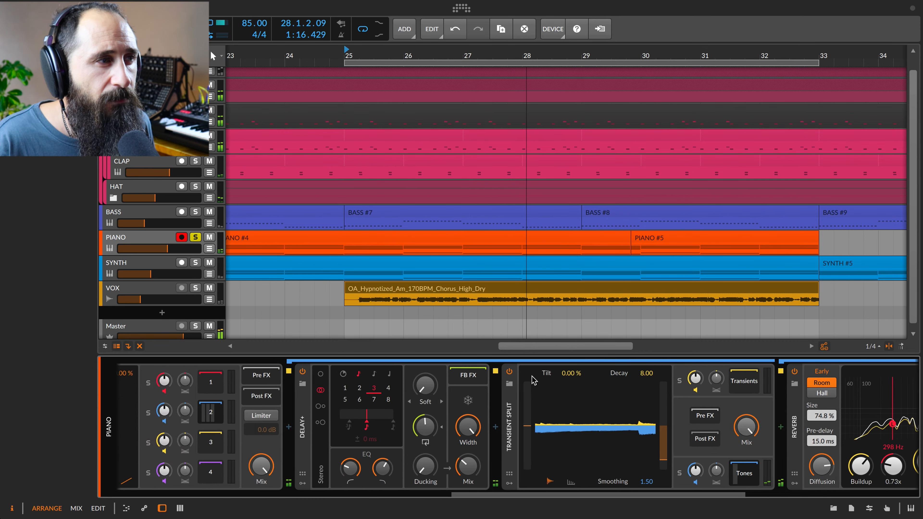
scroll(536, 380, left, 5)
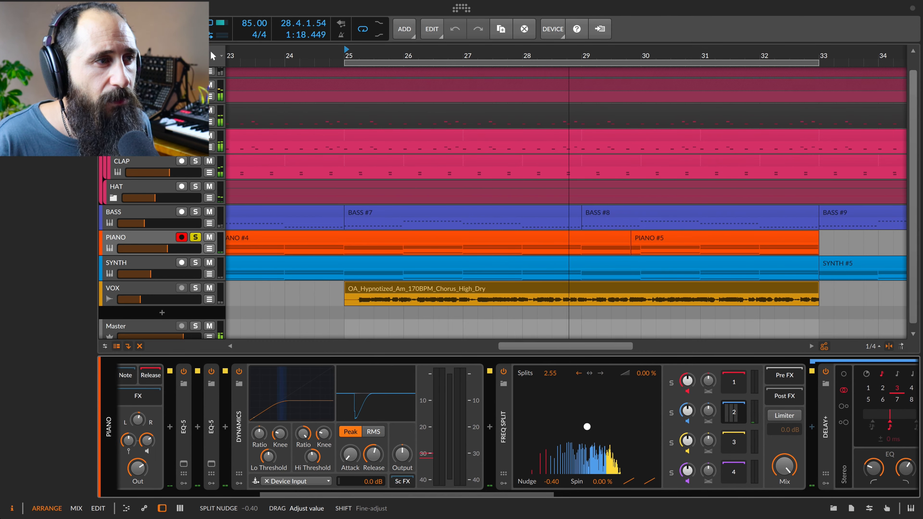
drag(551, 481, 551, 484)
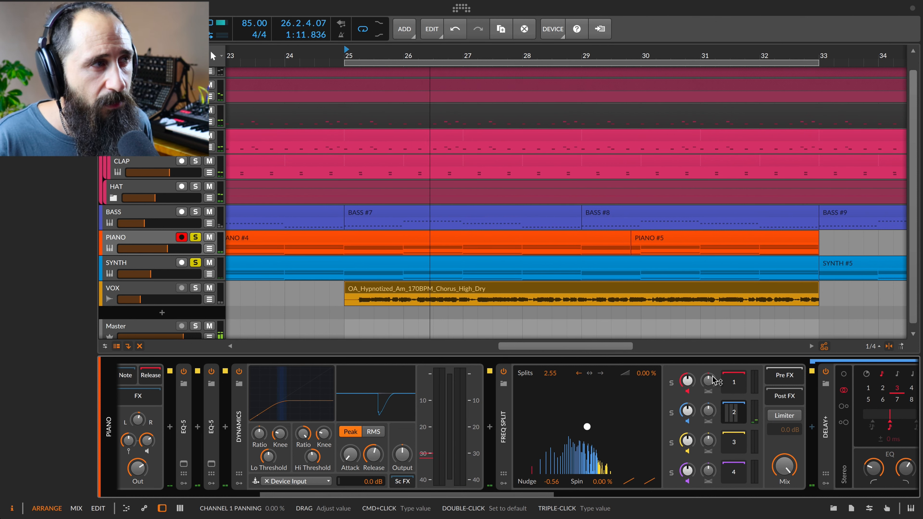
scroll(714, 380, down, 5)
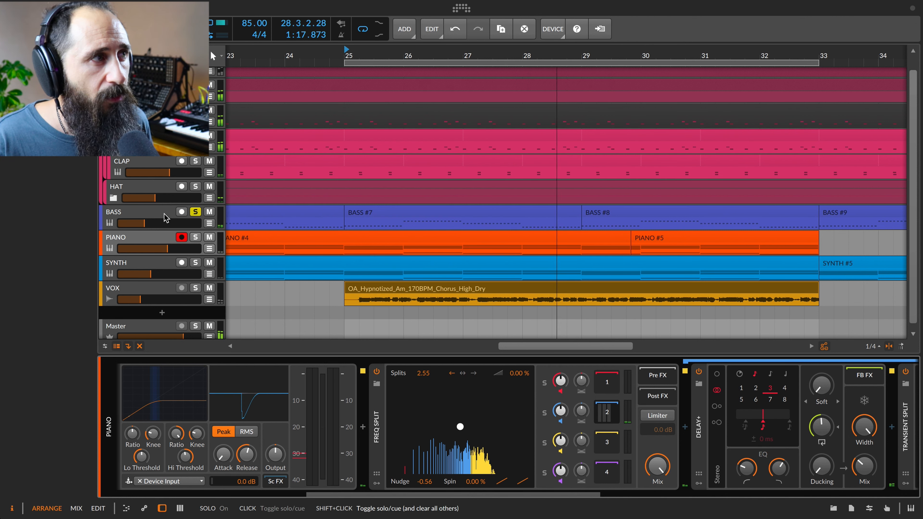
Solo the BASS track exclusively and insert a Loud Split after its Poly Grid
shift+click(195, 211)
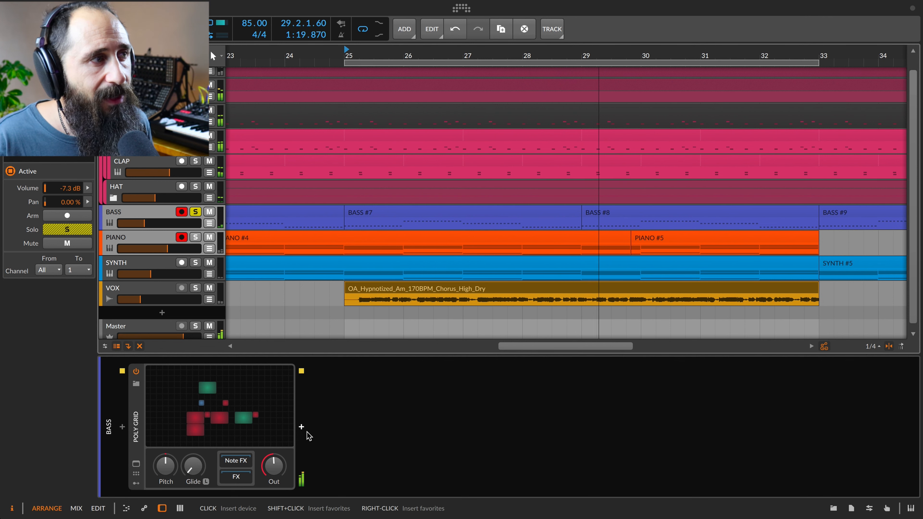
click(321, 431)
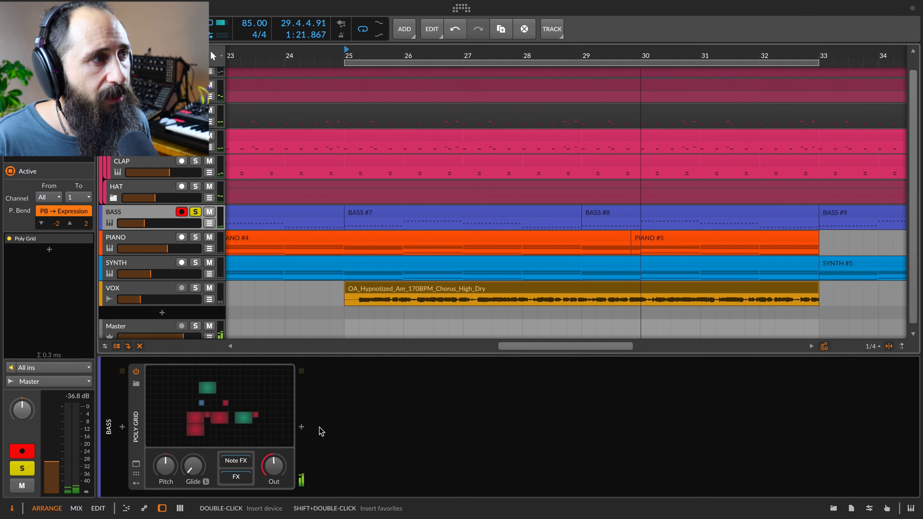
click(302, 428)
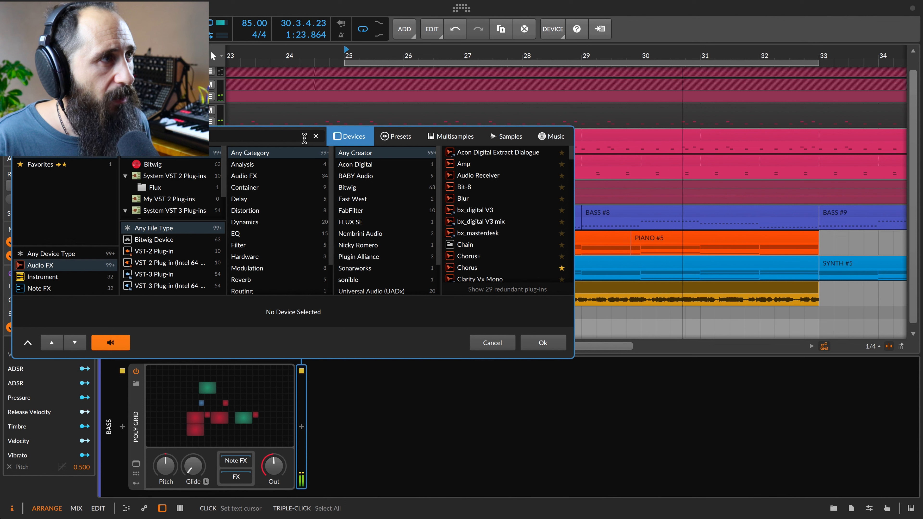
text(loud)
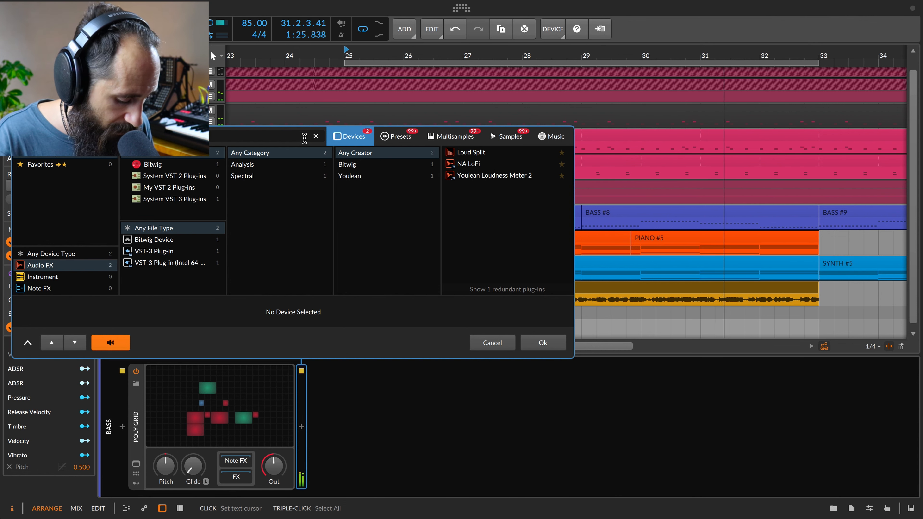
click(522, 152)
click(551, 342)
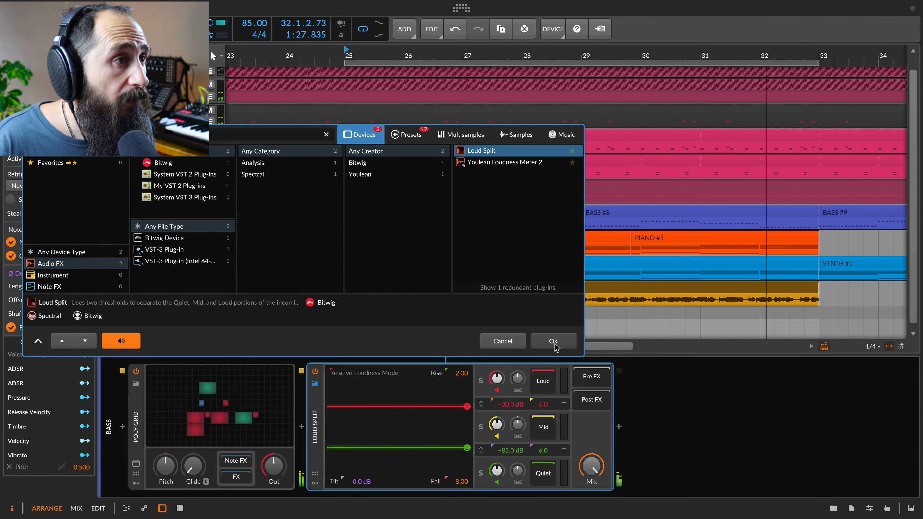
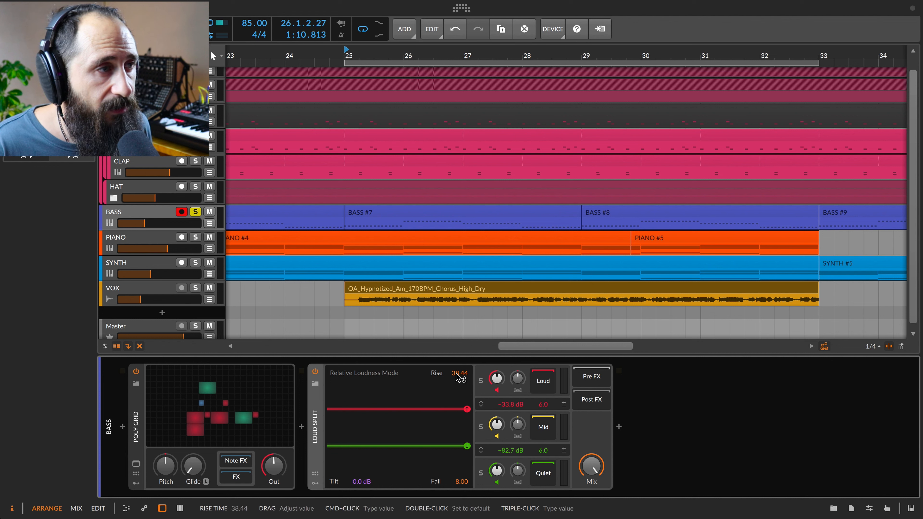
Set the Loud Split's Rise to 16.44, Fall to 29.22 and higher threshold to -51.4 dB, playing the song to audition it
drag(461, 378, 461, 386)
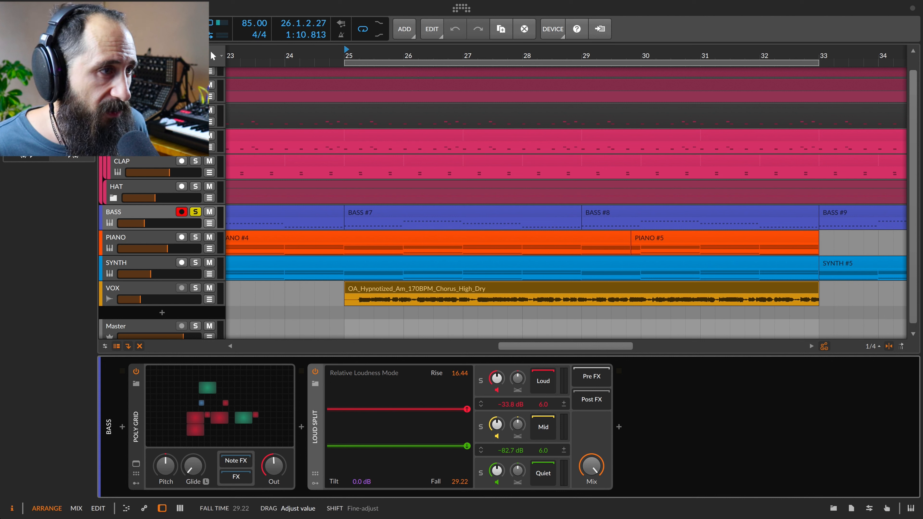
drag(459, 483, 459, 482)
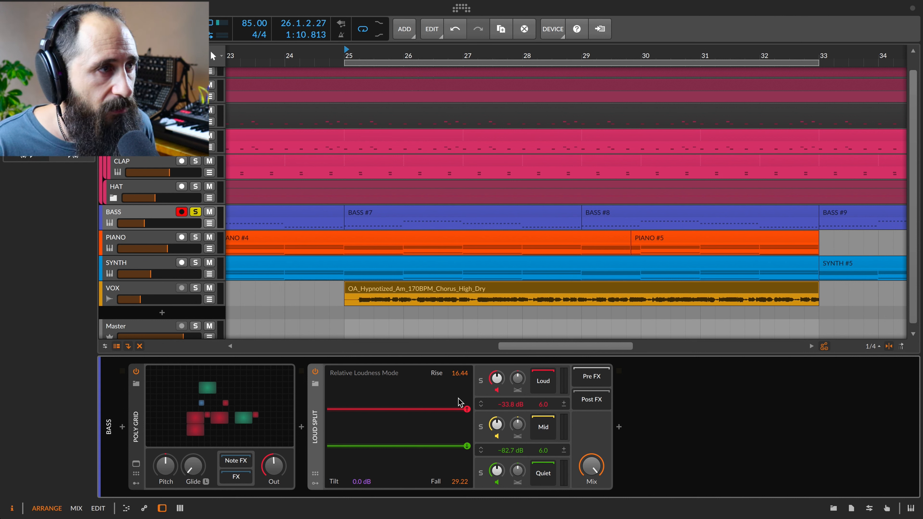
drag(467, 410, 466, 413)
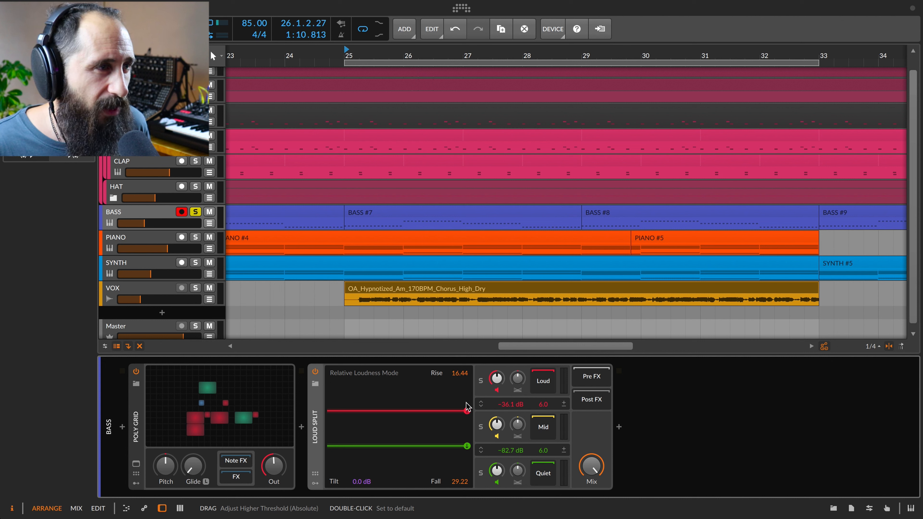
key(space)
drag(467, 412, 464, 423)
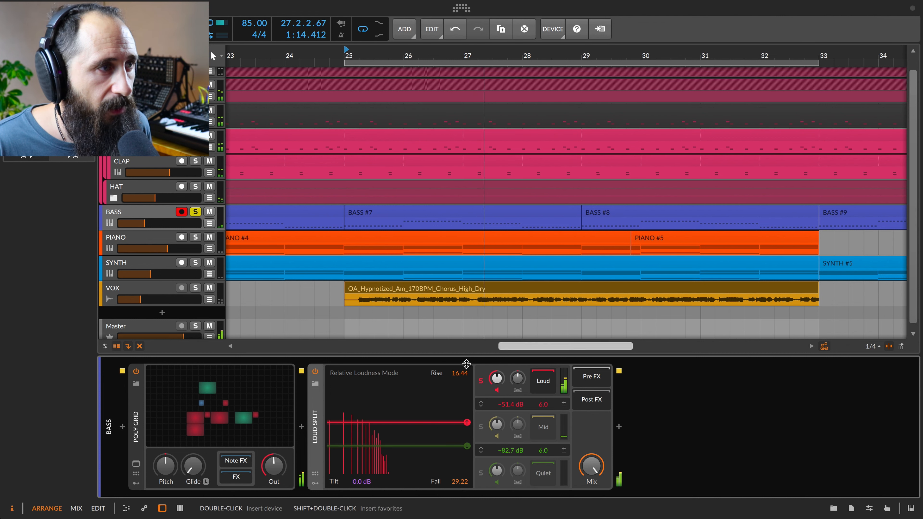
Insert a Reverb in the Loud Split's Loud chain, with its time at 2.40 s and a reduced Mix
click(619, 428)
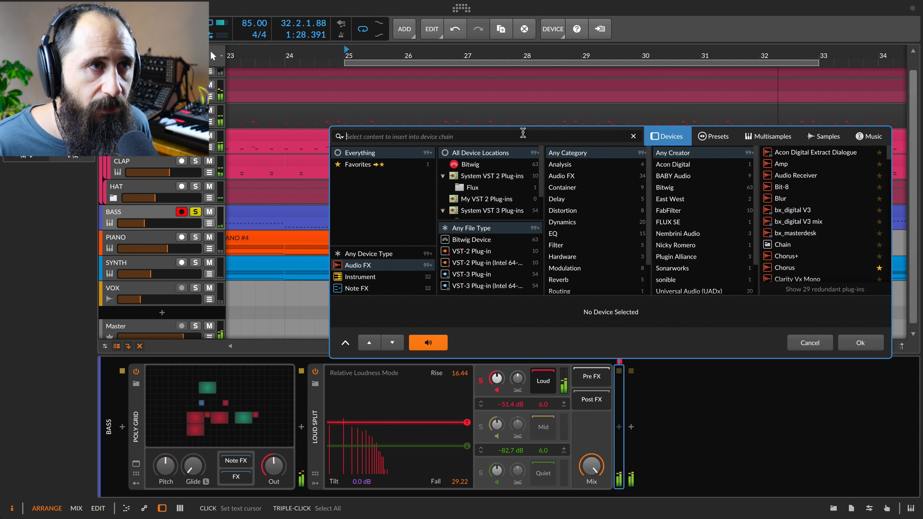
text(rev)
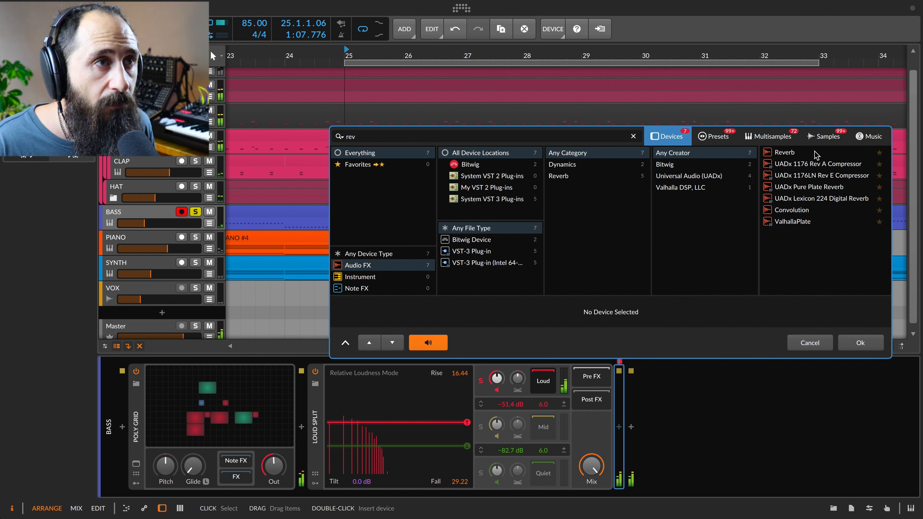
click(814, 152)
click(865, 343)
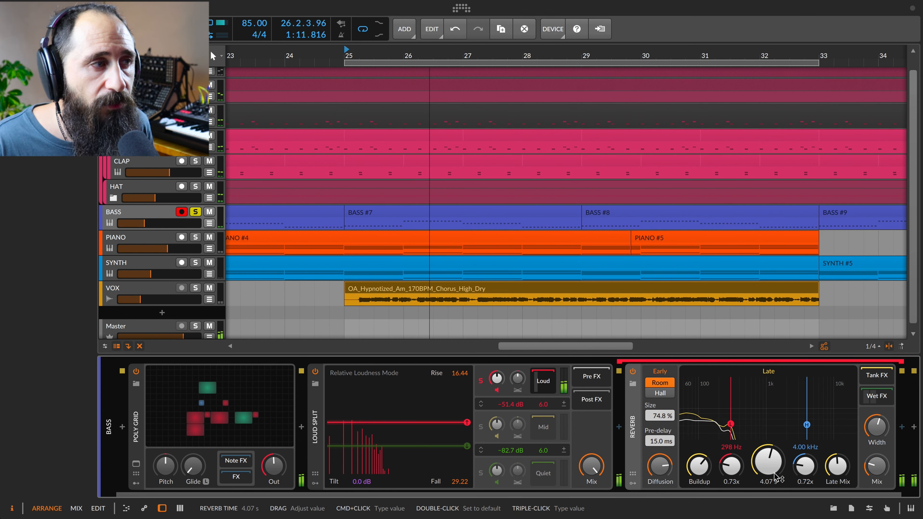
drag(770, 463, 766, 469)
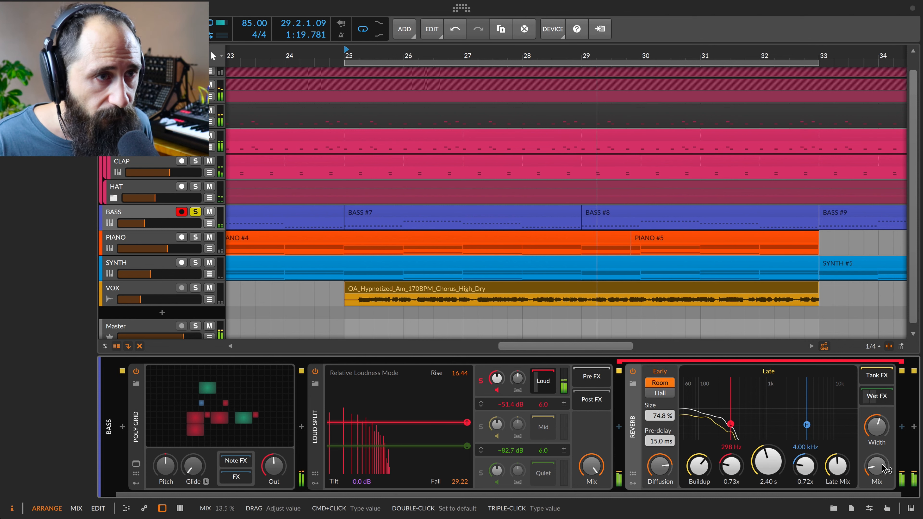
mouse_move(883, 465)
mouse_down()
mouse_move(884, 429)
mouse_move(884, 473)
mouse_up()
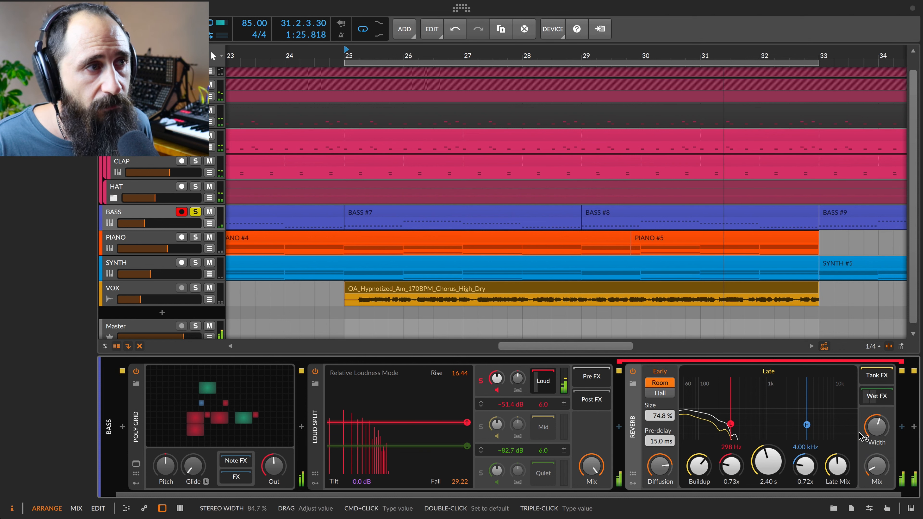
Insert a Chorus+ in the Loud Split's Mid chain, using the DD character with Mix at about 38 %
key(Delete)
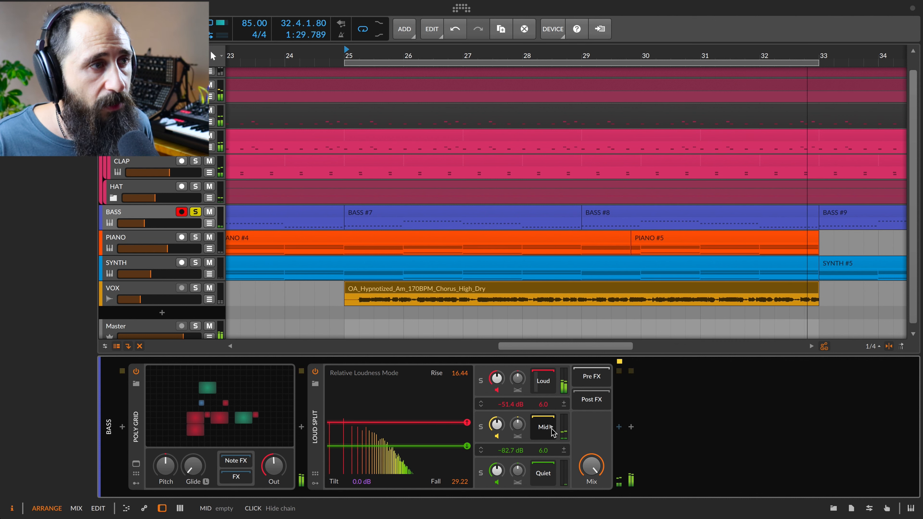
click(619, 427)
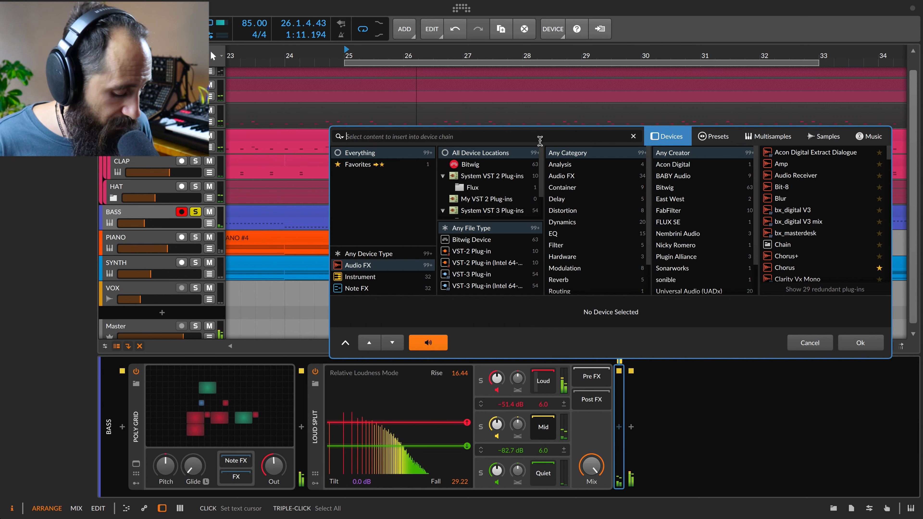
text(cho)
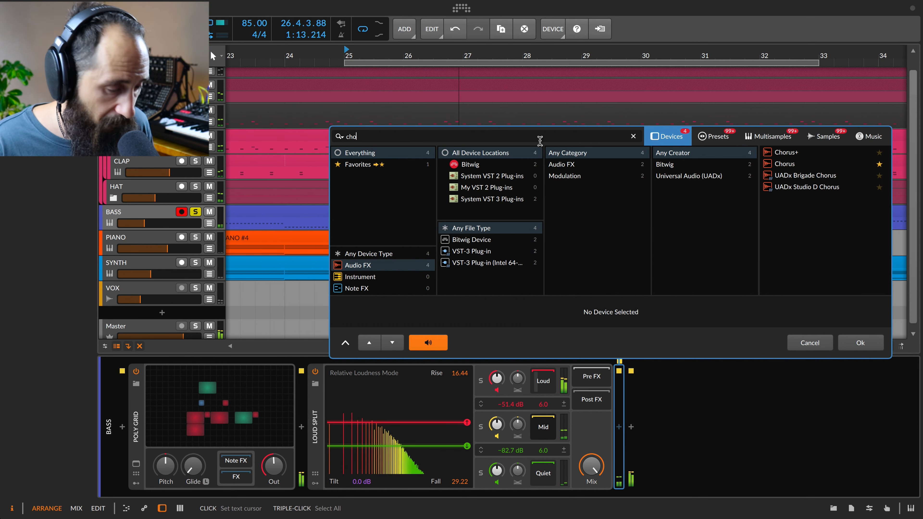
click(787, 153)
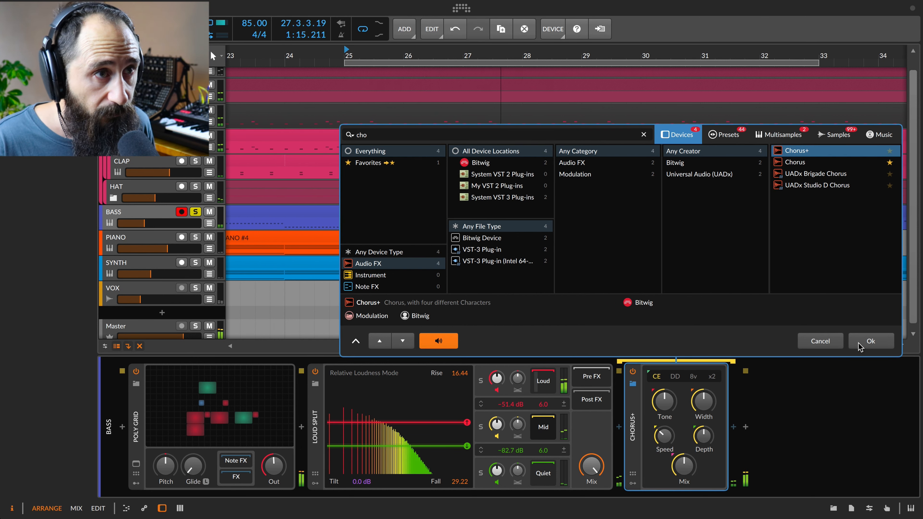
click(860, 343)
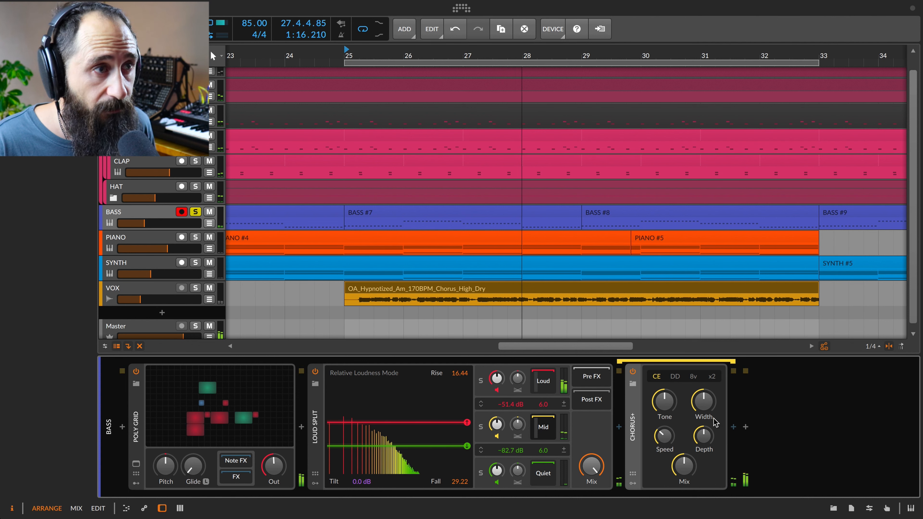
click(674, 377)
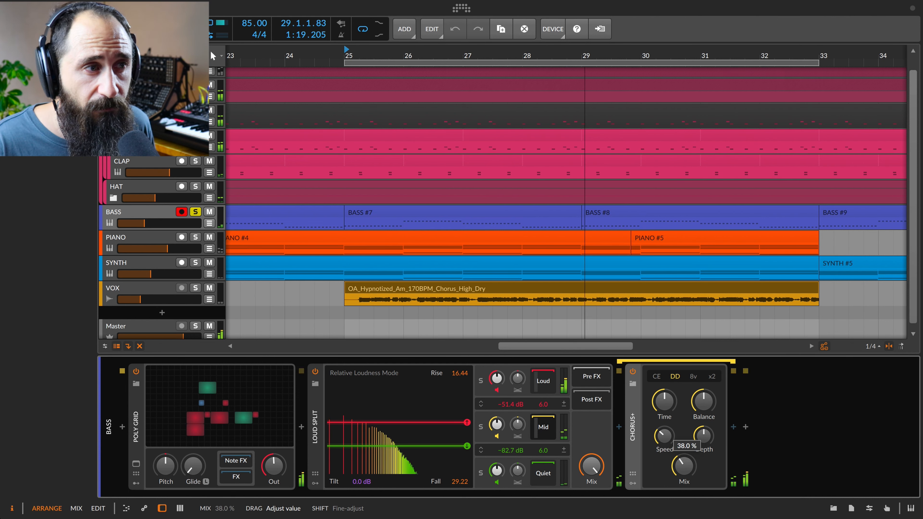
drag(685, 454, 684, 469)
Show and solo the Loud Split's Loud chain and bypass its Reverb
click(543, 384)
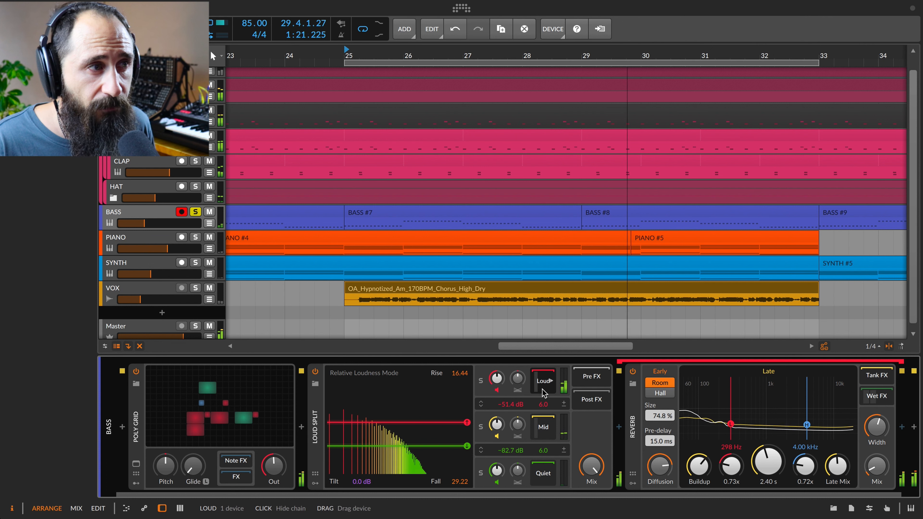
click(481, 381)
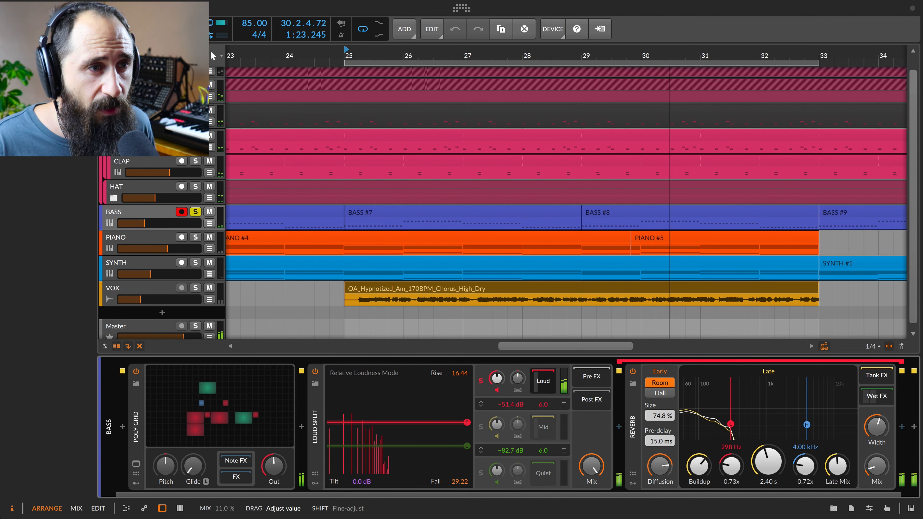
click(633, 372)
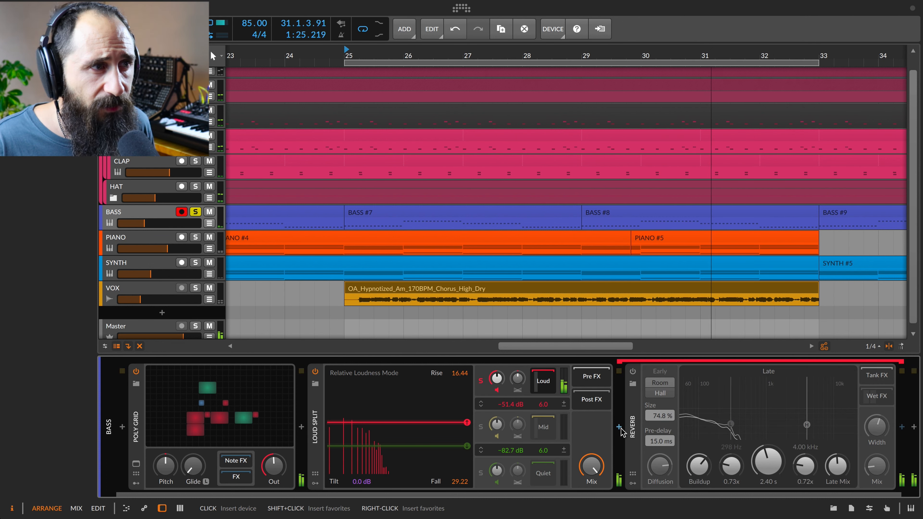
Insert a Saturator before the Reverb in the Loud chain, and audition all bands unsoloed with the Loud Split's Mix at 100 %
click(619, 428)
text(sat)
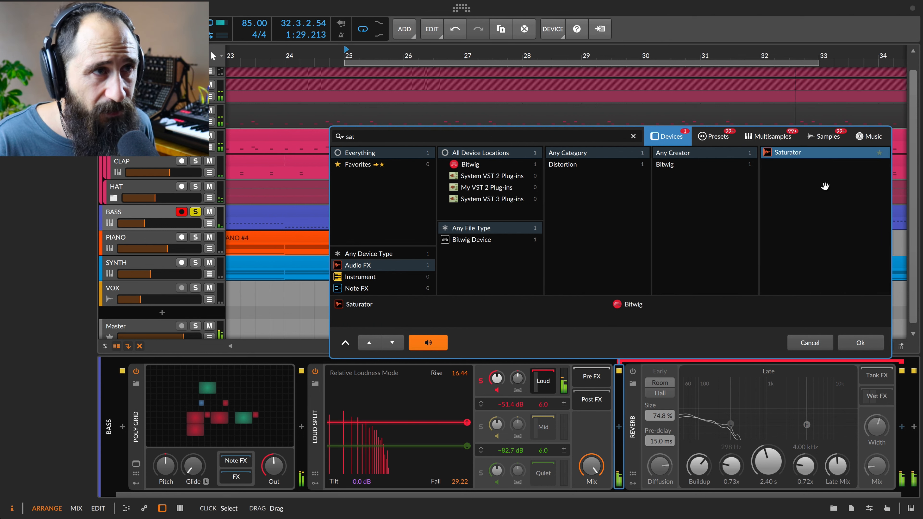
click(865, 343)
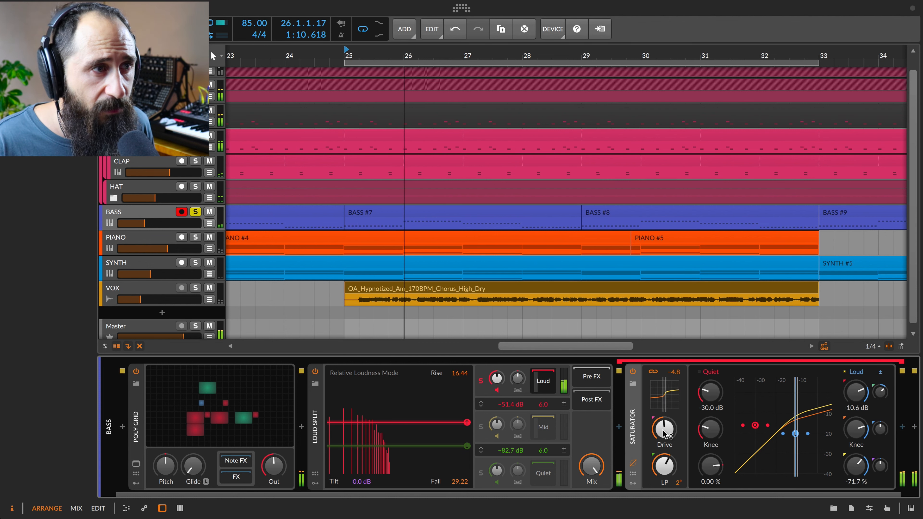
click(481, 382)
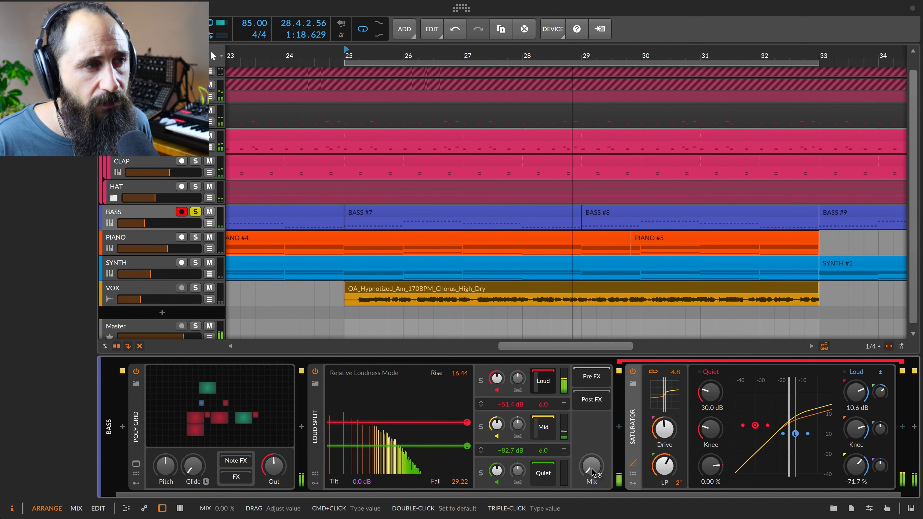
drag(591, 473, 591, 400)
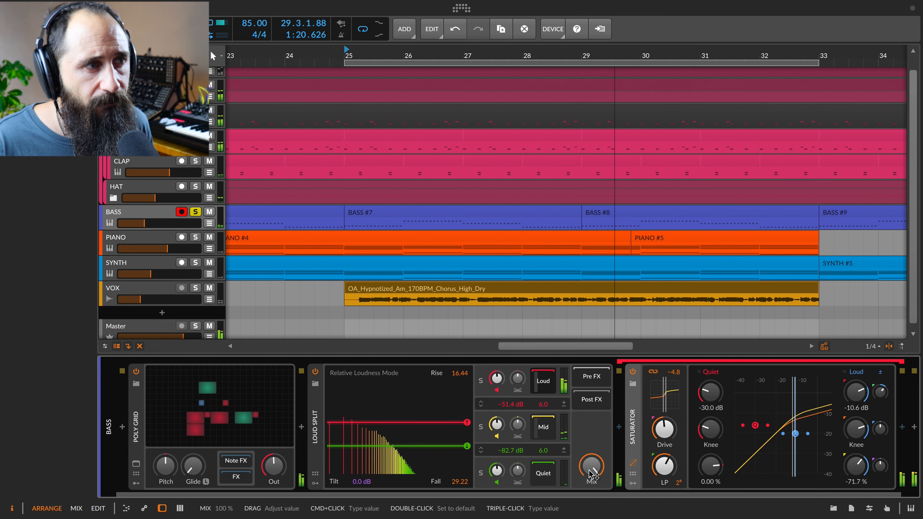
Append a Loud Split after Dynamics on the DRUM group, set its higher threshold to -50.6 dB and compare the soloed Loud band
scroll(418, 182, up, 1)
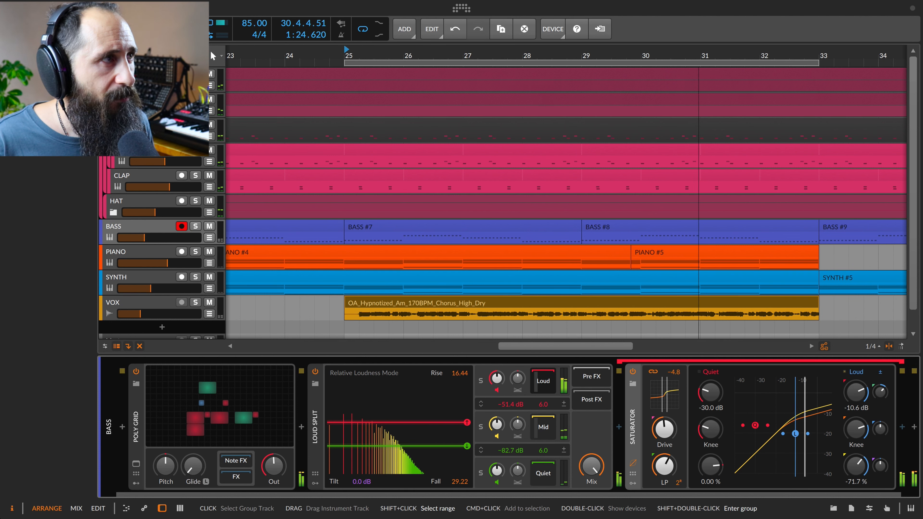
click(206, 209)
click(548, 426)
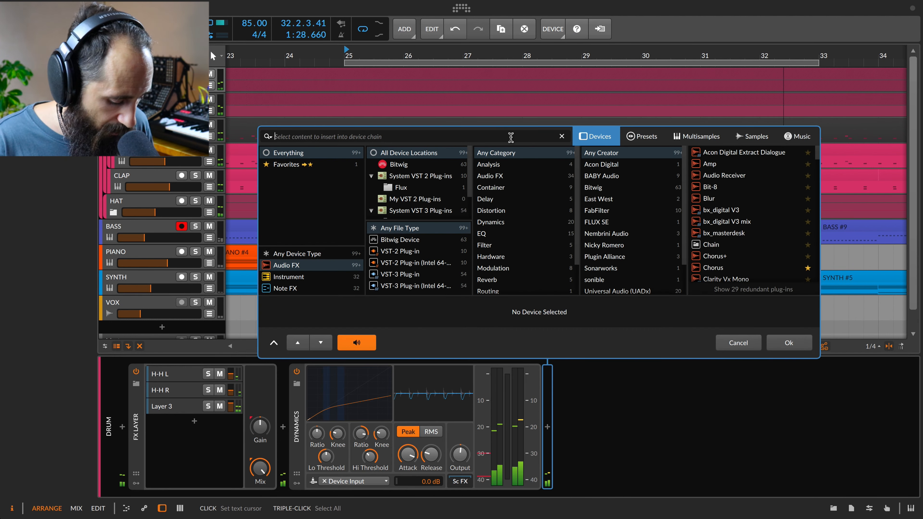
text(lou)
click(740, 154)
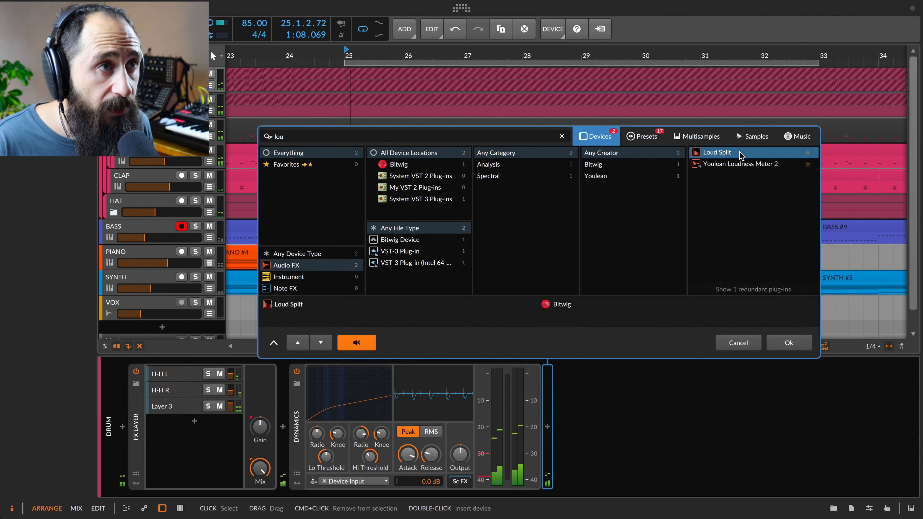
click(793, 342)
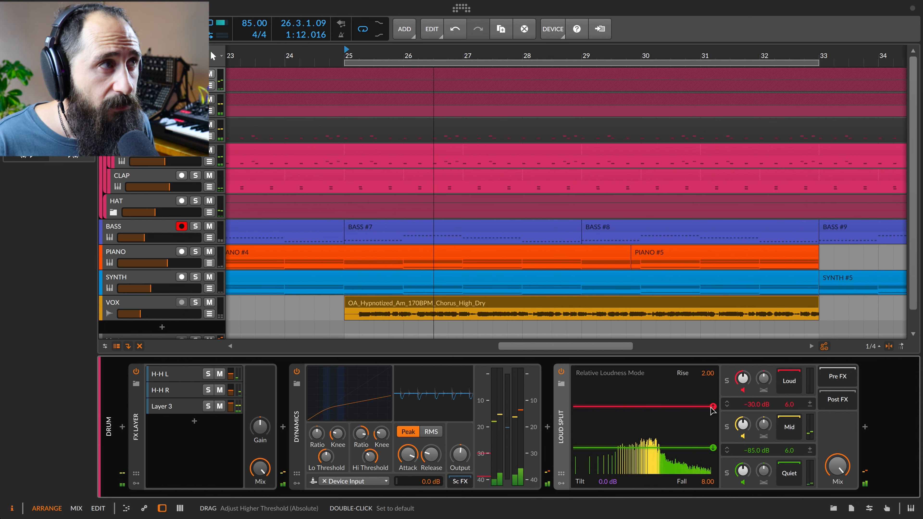
drag(712, 407, 712, 424)
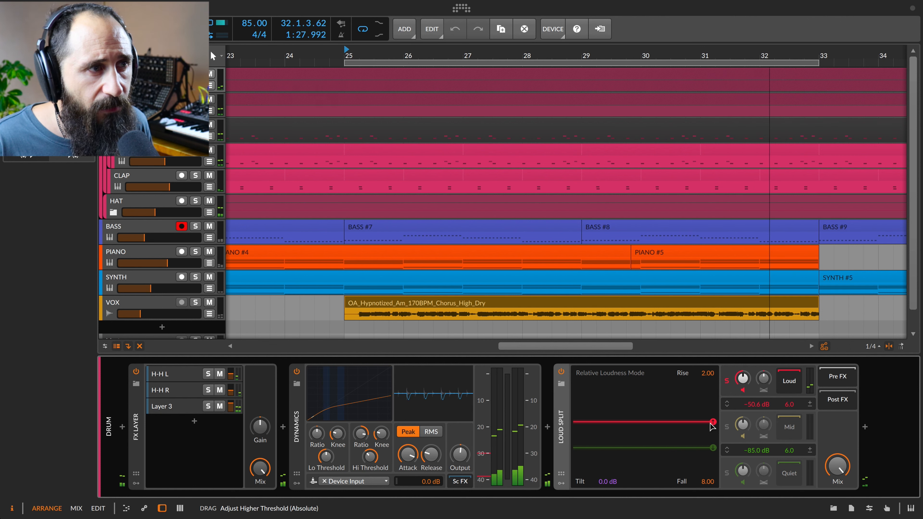
click(729, 382)
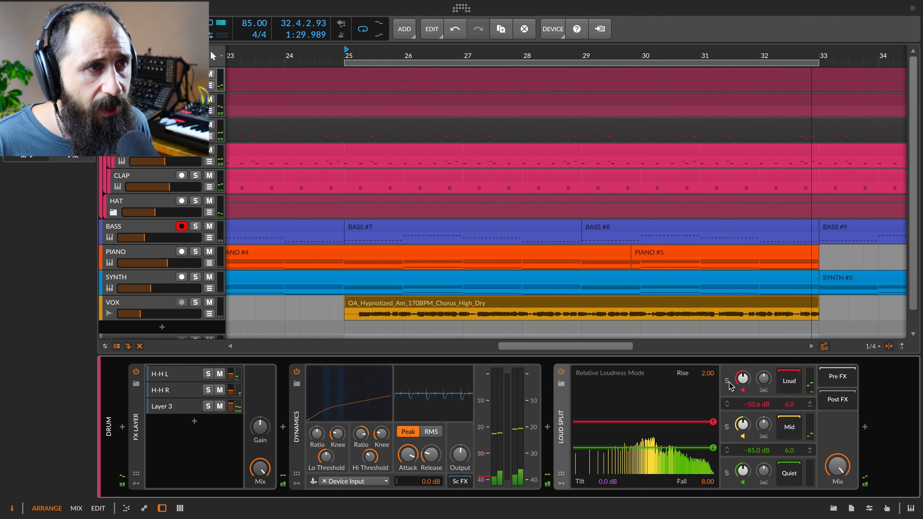
Insert a Convolution in the DRUM Loud Split's Loud chain and load the MA7 - Studio Close impulse from Studio Rooms
click(865, 427)
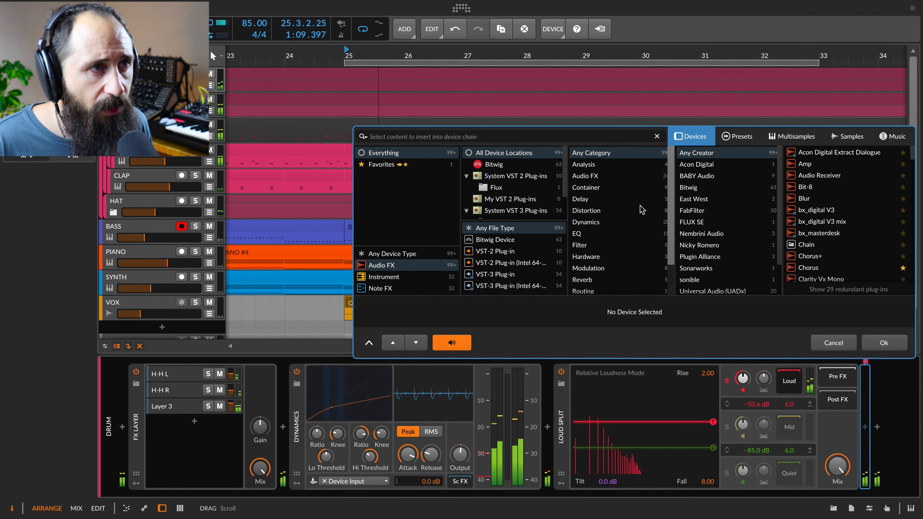
text(con)
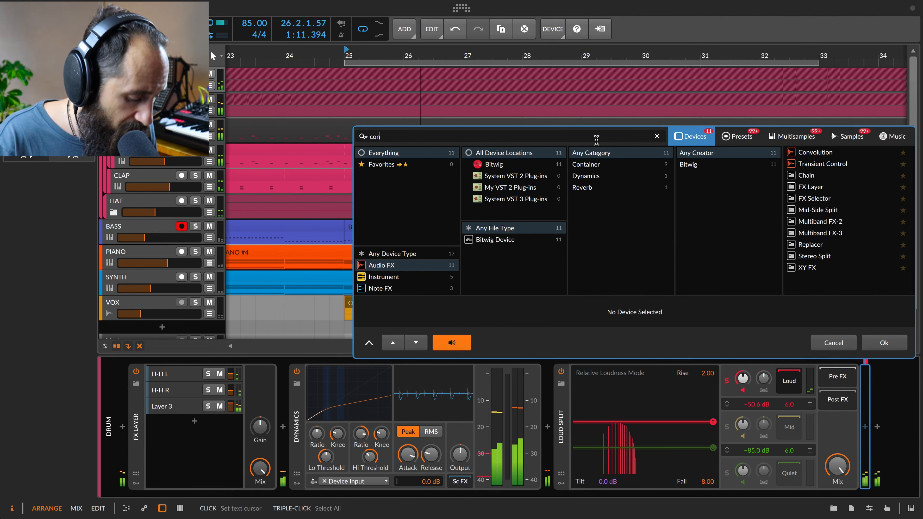
click(892, 348)
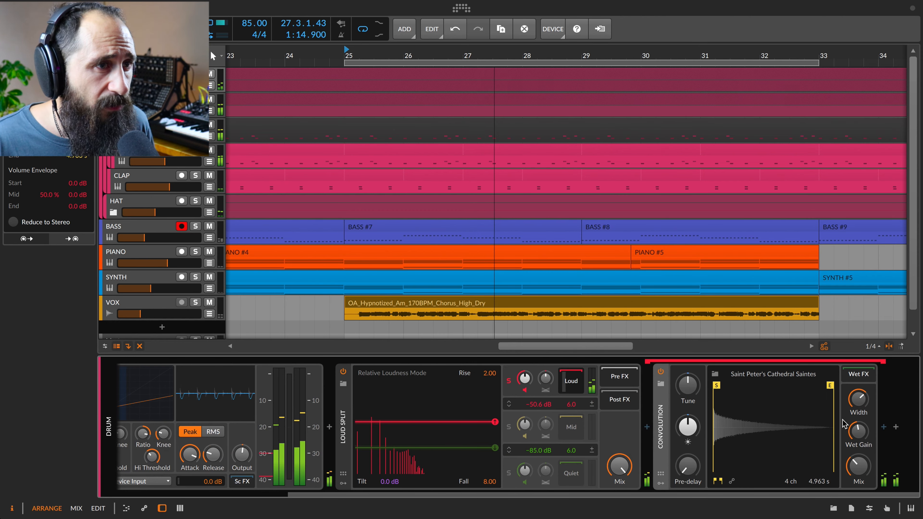
click(770, 378)
click(306, 142)
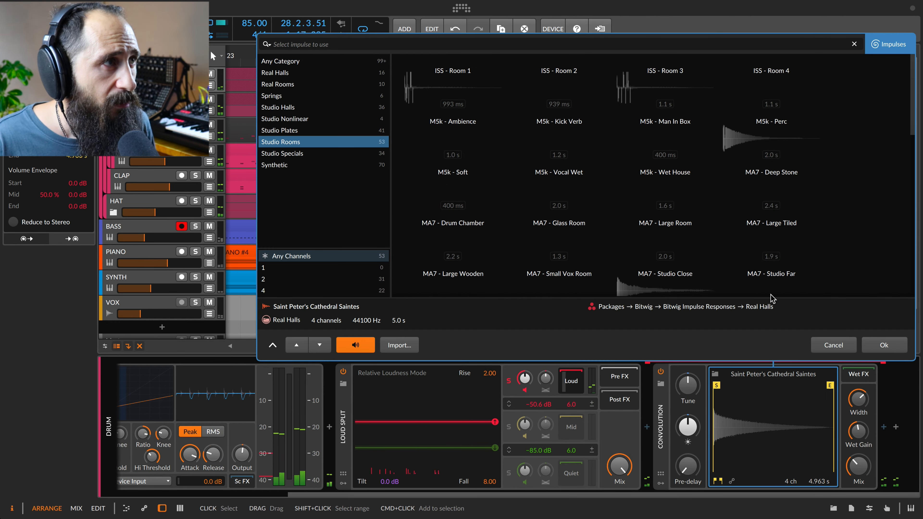
click(695, 291)
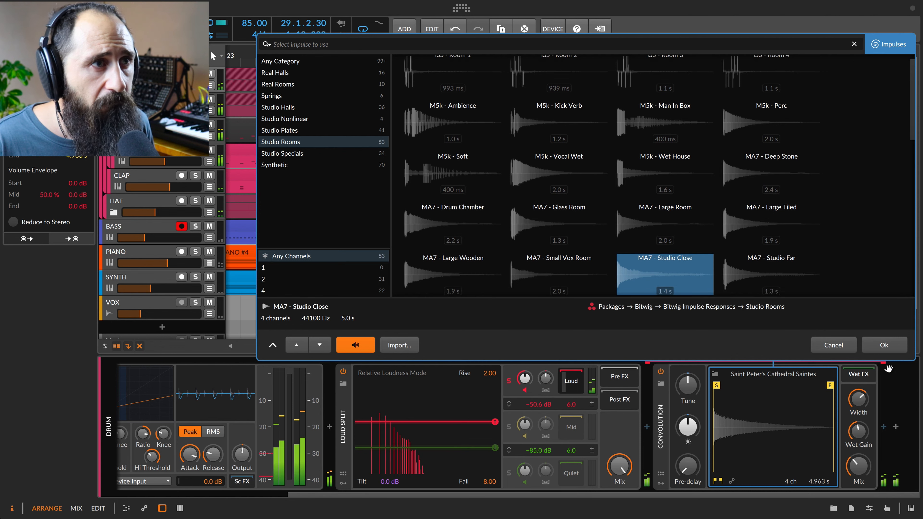
click(884, 345)
Lower the Convolution's Mix to about 11 % while auditioning the drums
mouse_move(858, 431)
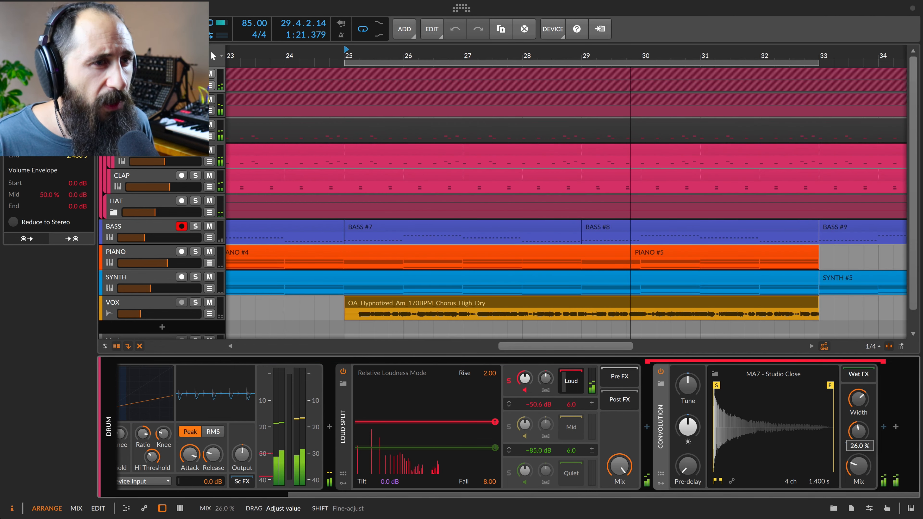
drag(858, 431, 858, 435)
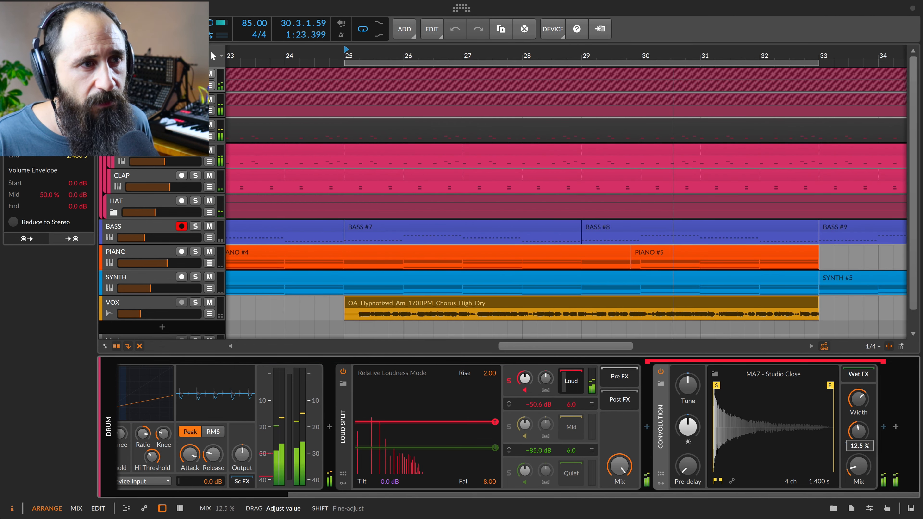
click(864, 468)
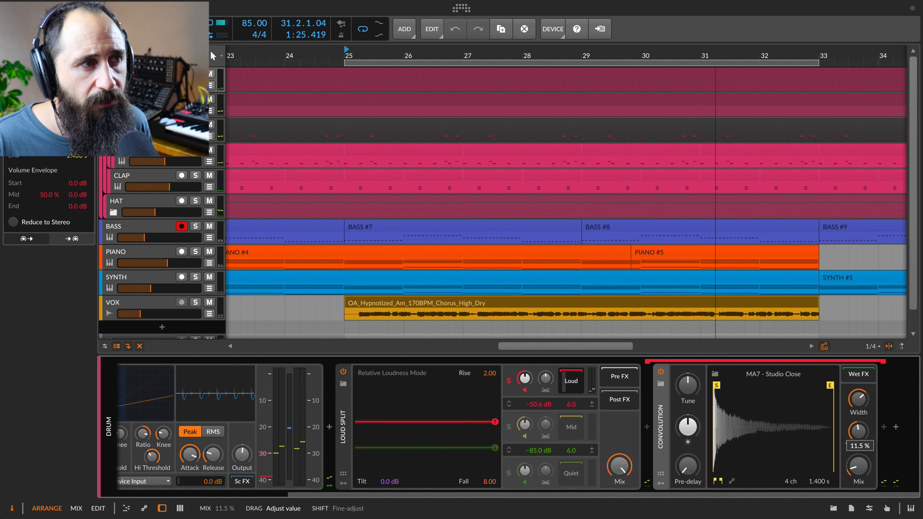
click(865, 471)
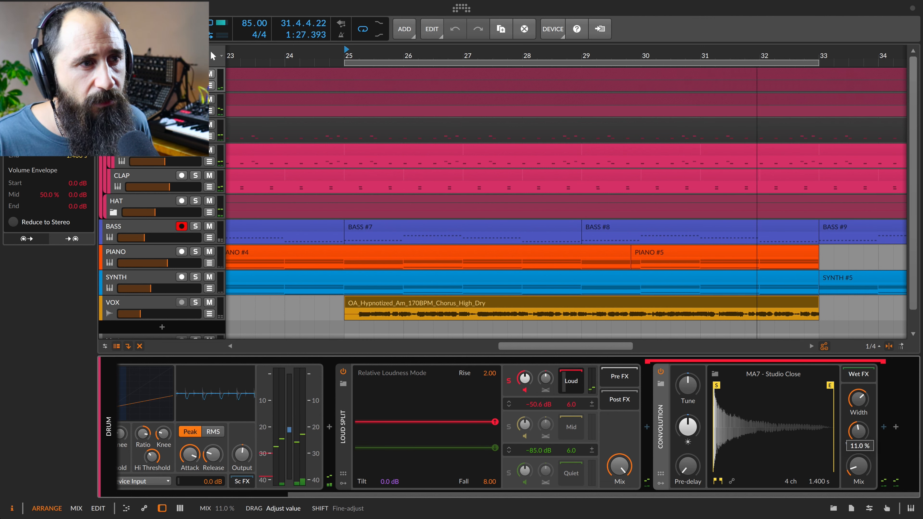
drag(865, 471, 867, 470)
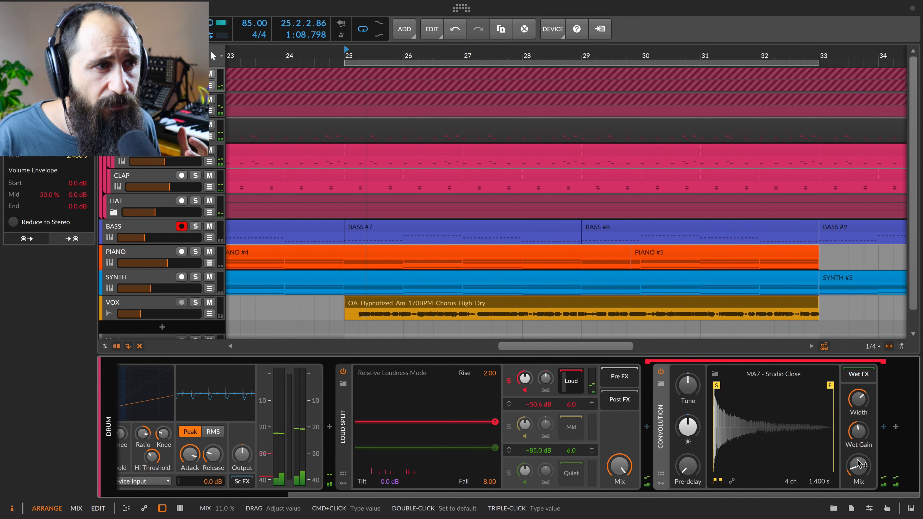
click(865, 470)
drag(864, 471, 864, 477)
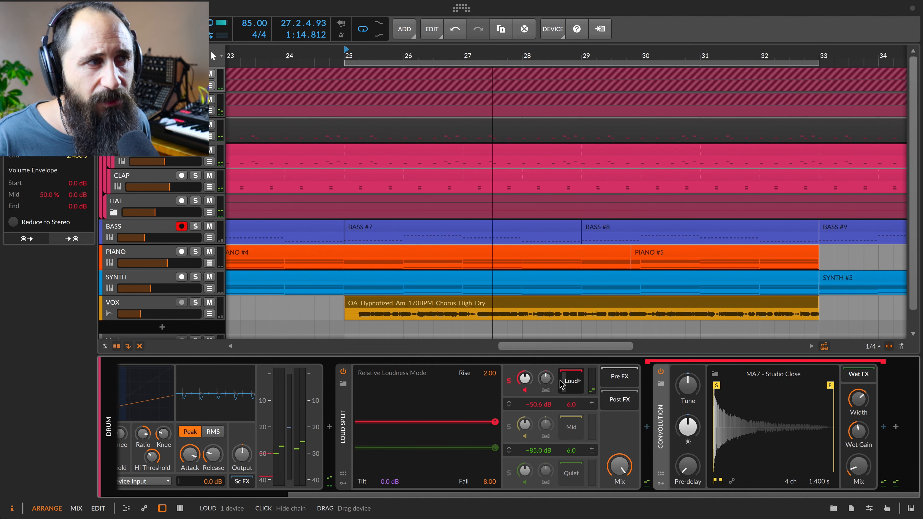
Set the DRUM Loud Split's Rise to 2.22 and toggle the solo of its Loud chain
drag(488, 372, 488, 362)
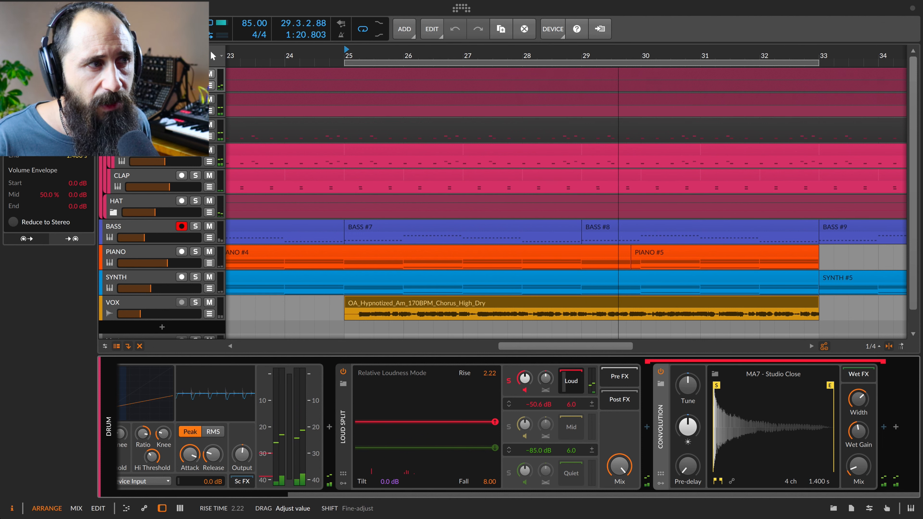
drag(475, 376, 475, 377)
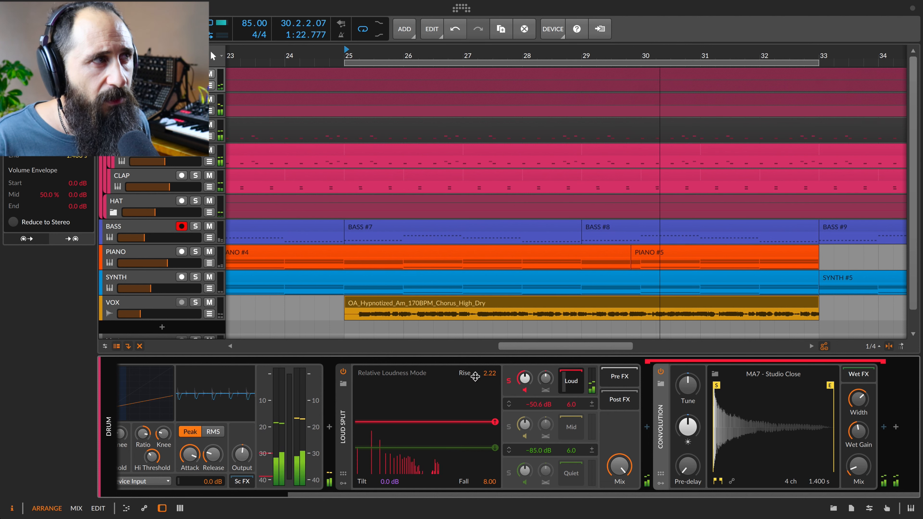
click(511, 382)
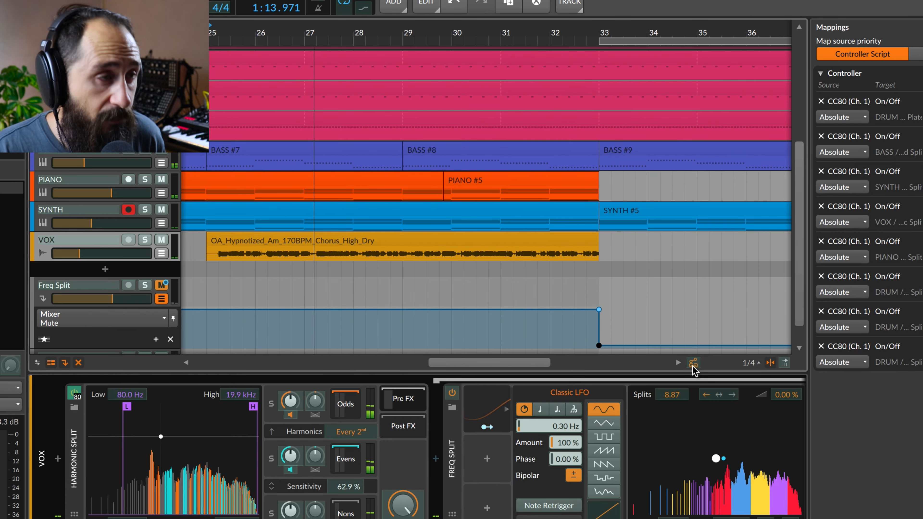
Set the arrangement's play position at bar 33
click(602, 33)
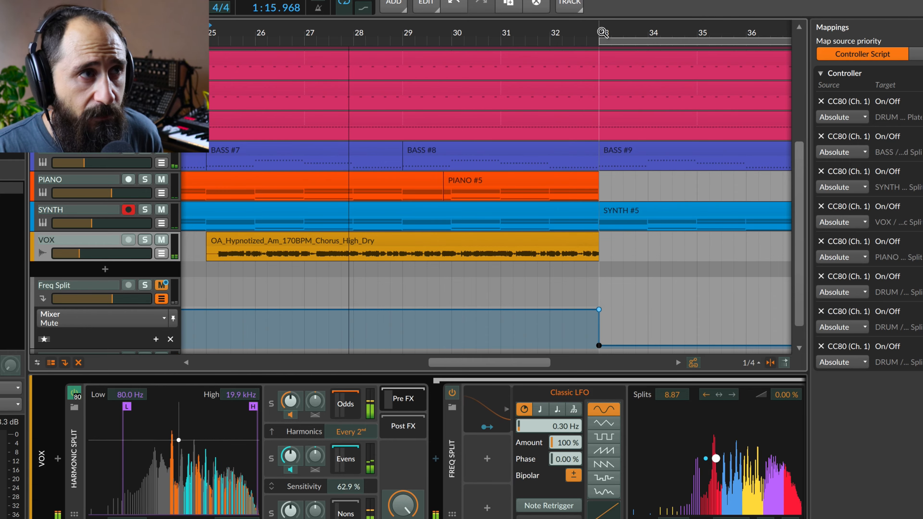